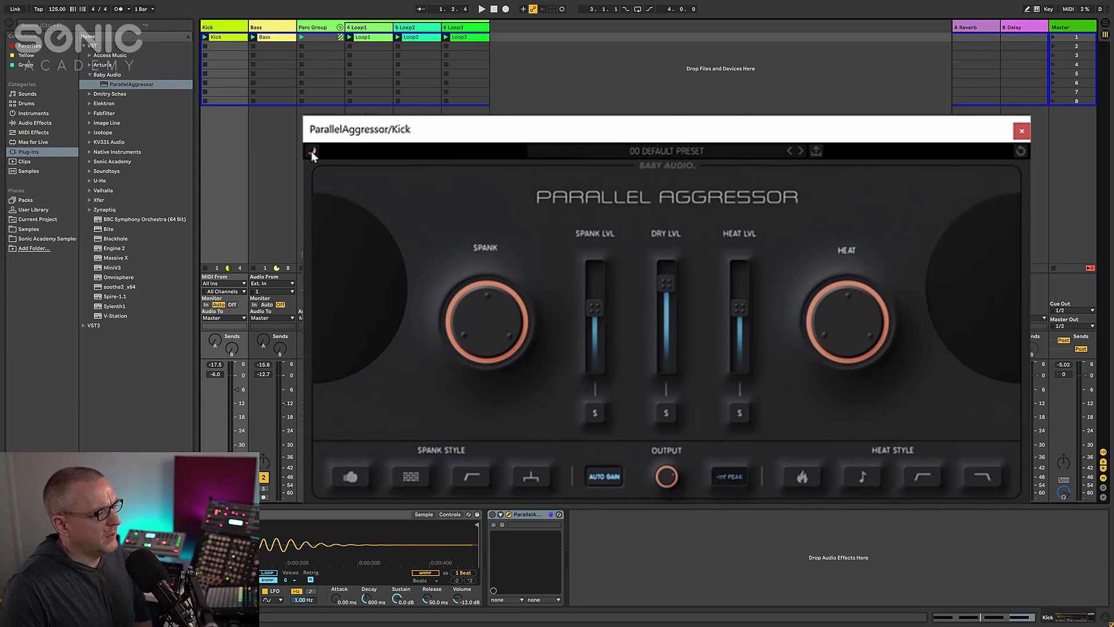
# Step: Cycle the Parallel Aggressor interface through its grey, dark and light colour themes
pyautogui.click(312, 152)
pyautogui.click(312, 153)
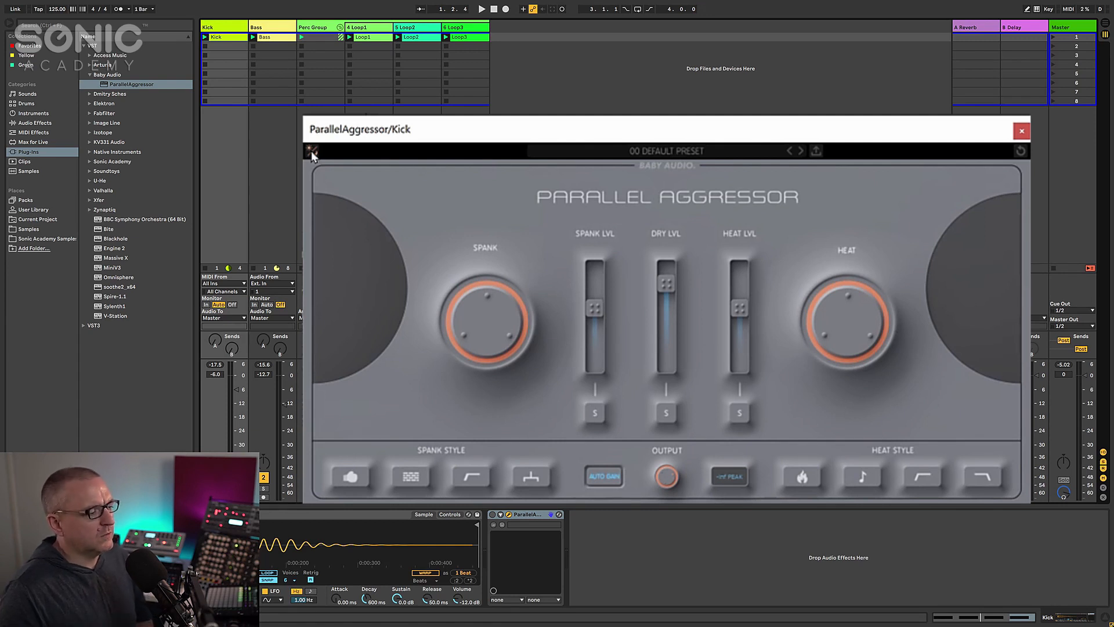
pyautogui.click(311, 152)
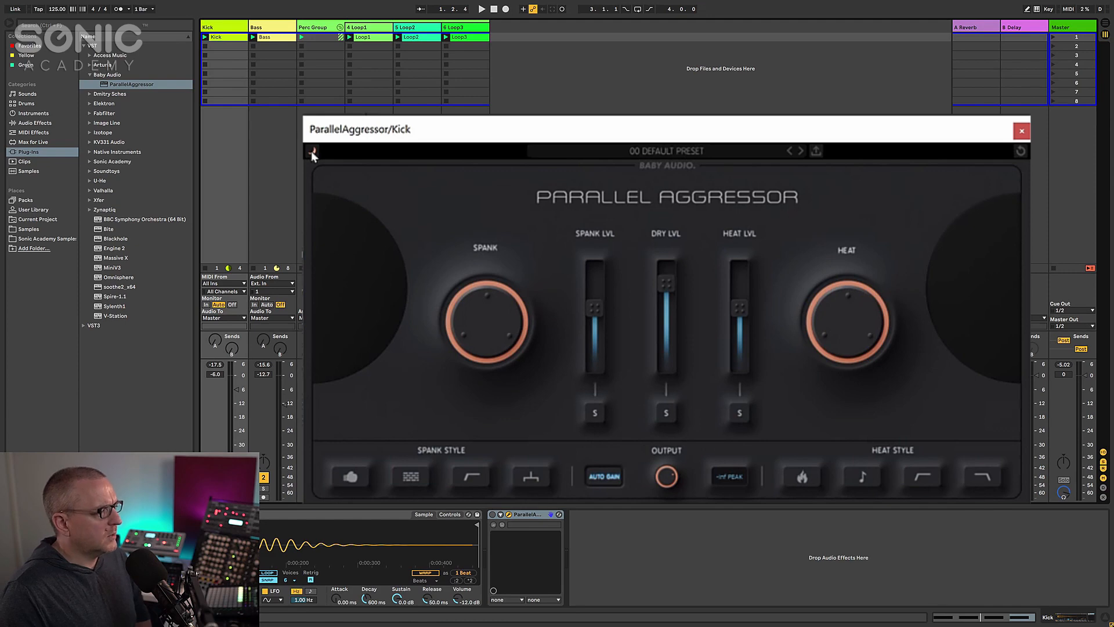
pyautogui.click(311, 151)
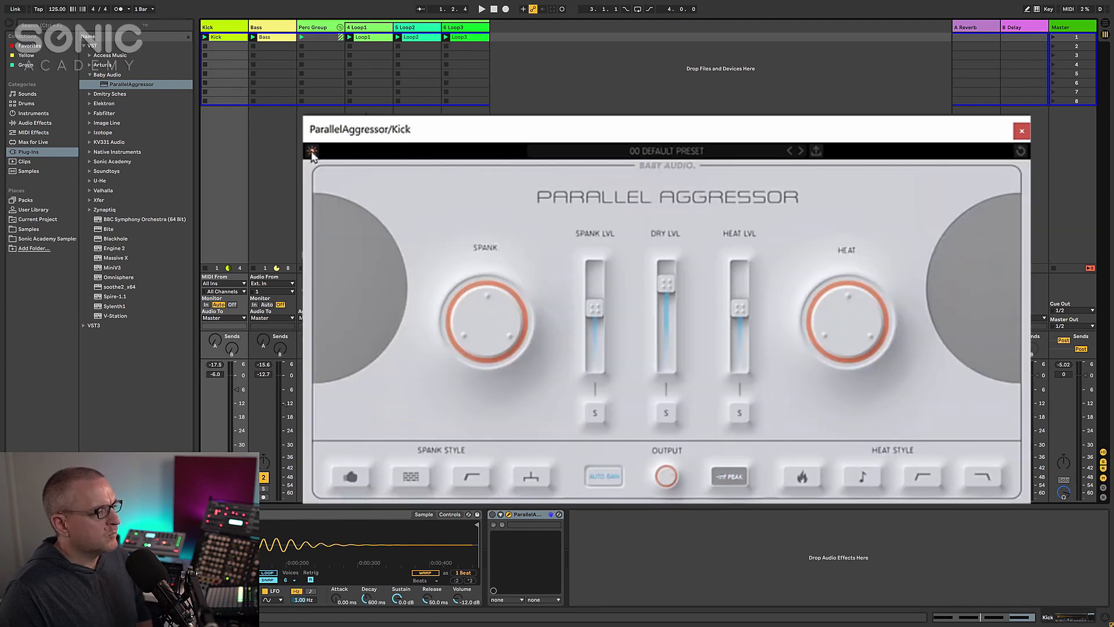
# Step: Bypass Parallel Aggressor from within its own interface and switch it back on
pyautogui.click(666, 152)
pyautogui.click(666, 151)
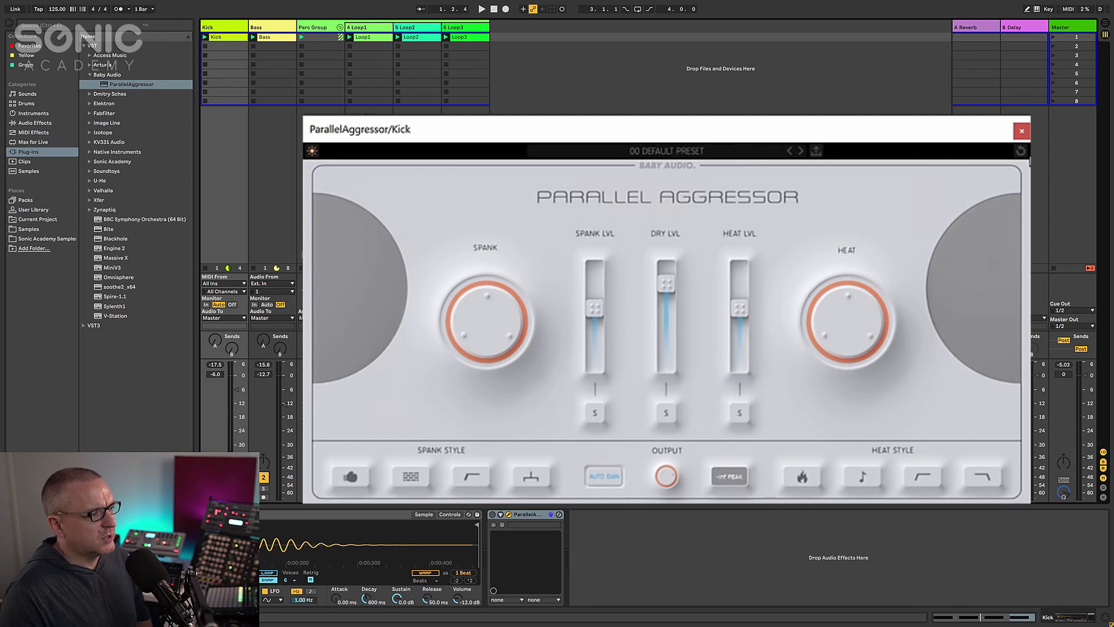
pyautogui.click(672, 168)
pyautogui.click(672, 169)
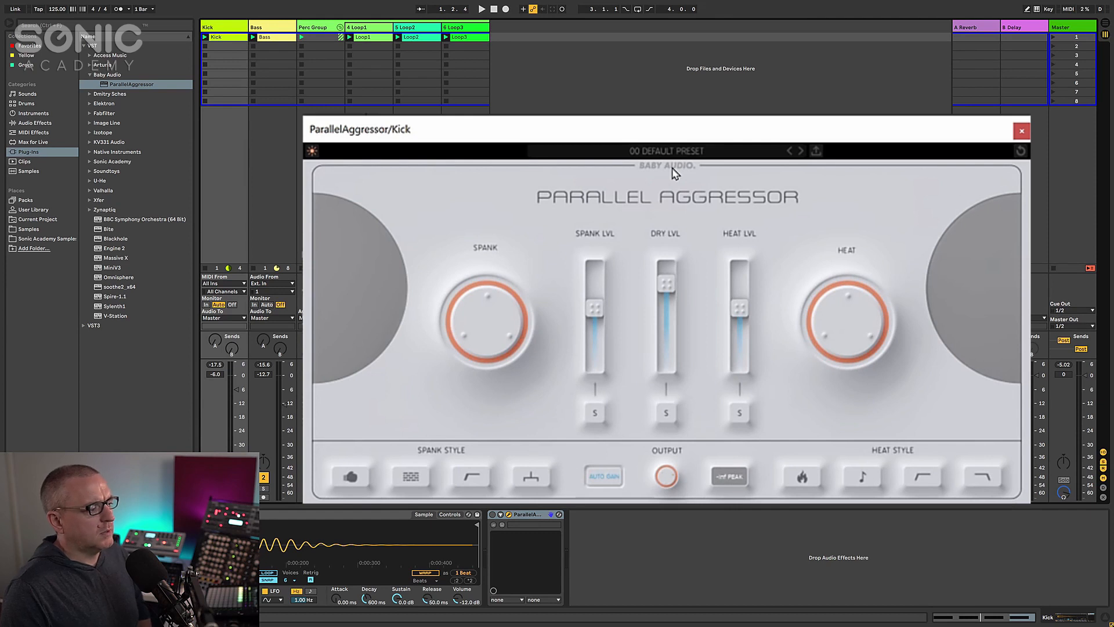
# Step: Activate the Parallel Aggressor device on the Kick track and switch its interface to the grey theme
pyautogui.click(492, 514)
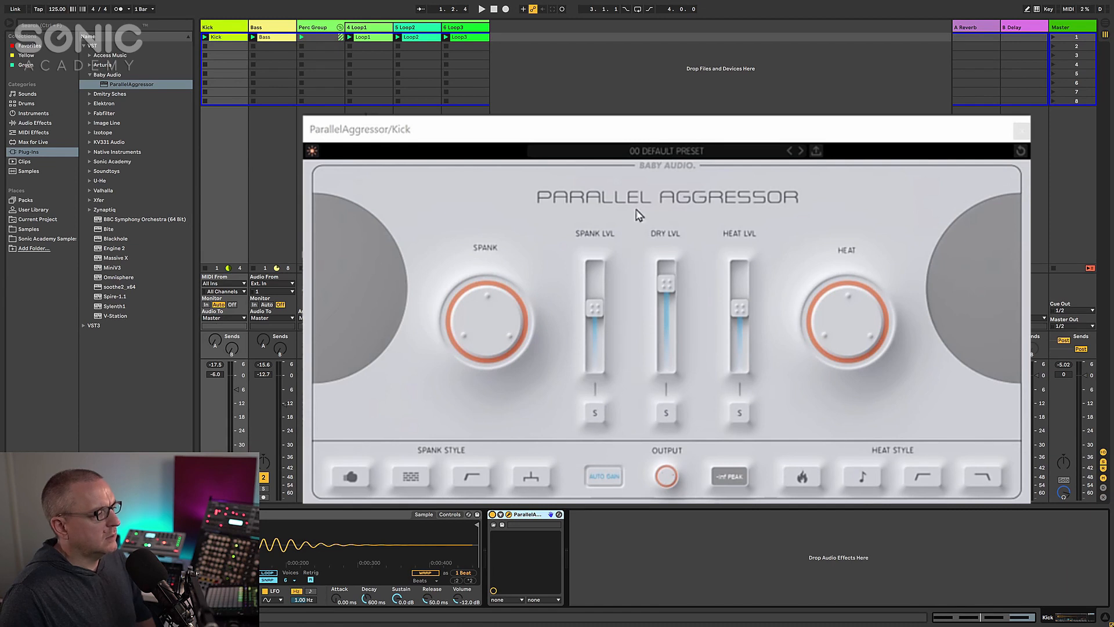
pyautogui.click(312, 151)
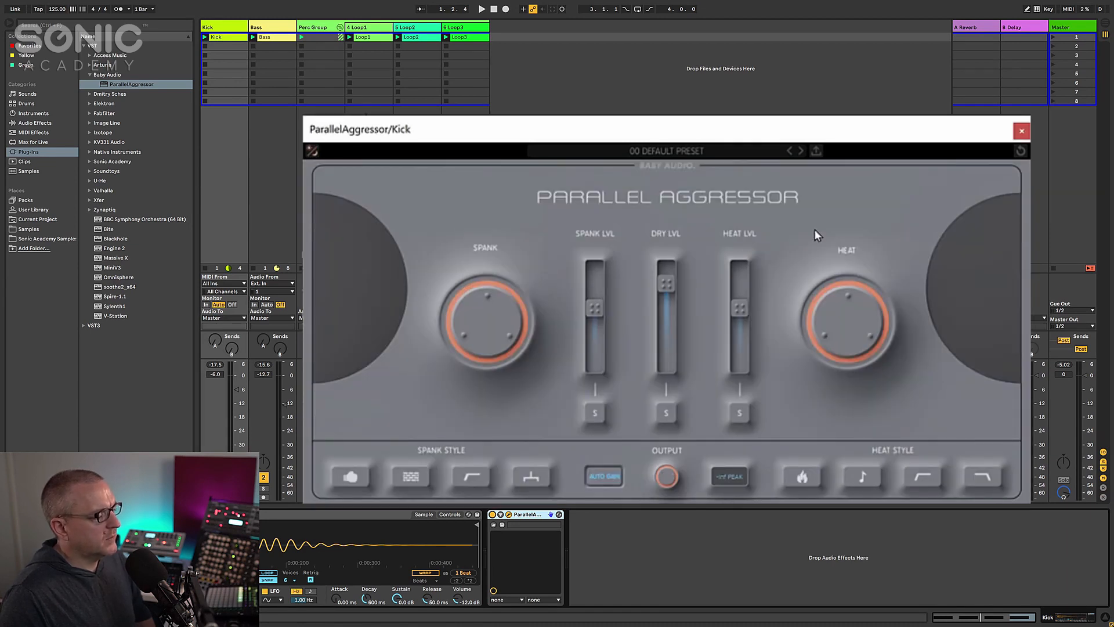
# Step: Lower the Dry level to about -1.3 dB and briefly solo the dry and spank channels
pyautogui.moveTo(673, 282); pyautogui.dragTo(661, 312)
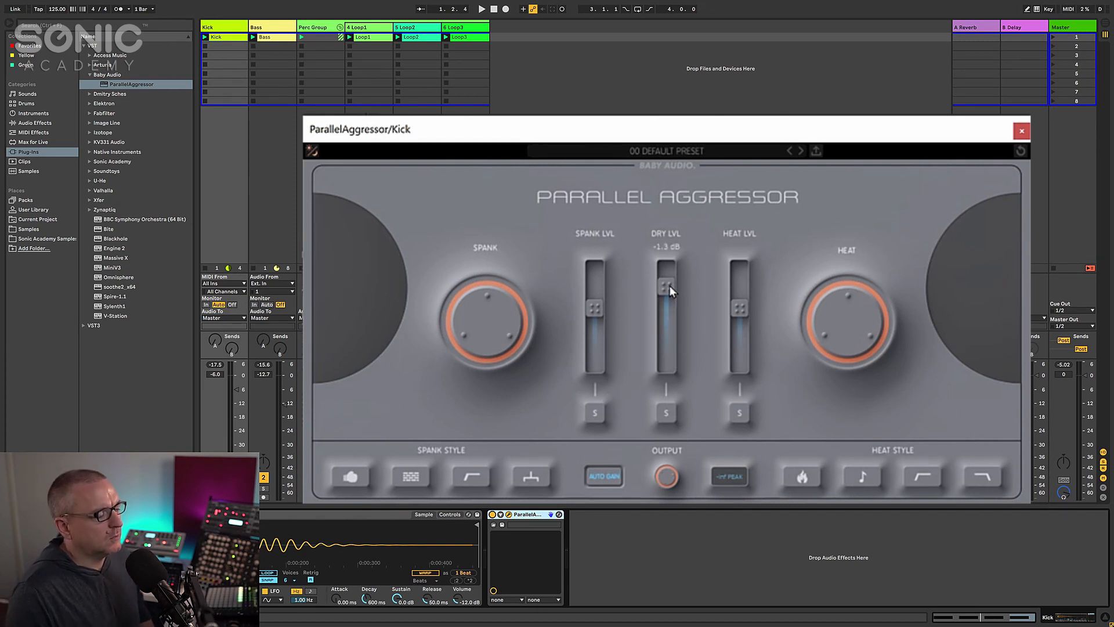
pyautogui.click(667, 411)
pyautogui.click(597, 413)
pyautogui.click(668, 413)
pyautogui.click(672, 416)
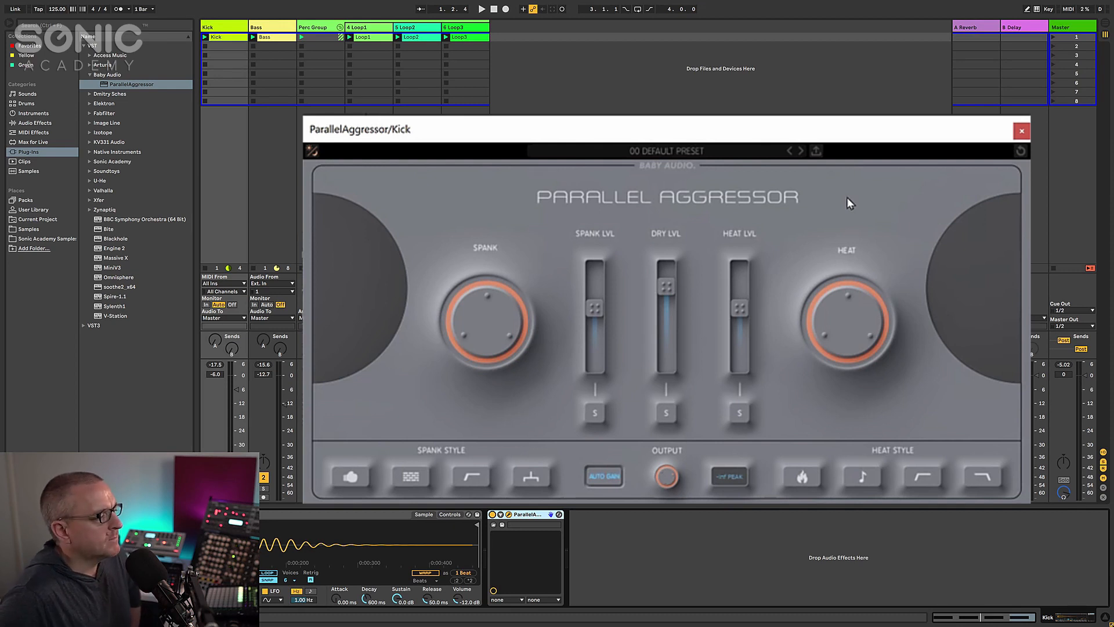
# Step: Try different Spank amounts, including 50 and 42, and leave the amount slightly below its midpoint
pyautogui.moveTo(499, 356)
pyautogui.moveTo(485, 318)
pyautogui.mouseDown()
pyautogui.moveTo(466, 367)
pyautogui.moveTo(469, 329)
pyautogui.moveTo(468, 361)
pyautogui.moveTo(451, 288)
pyautogui.moveTo(468, 414)
pyautogui.moveTo(477, 313)
pyautogui.mouseUp()
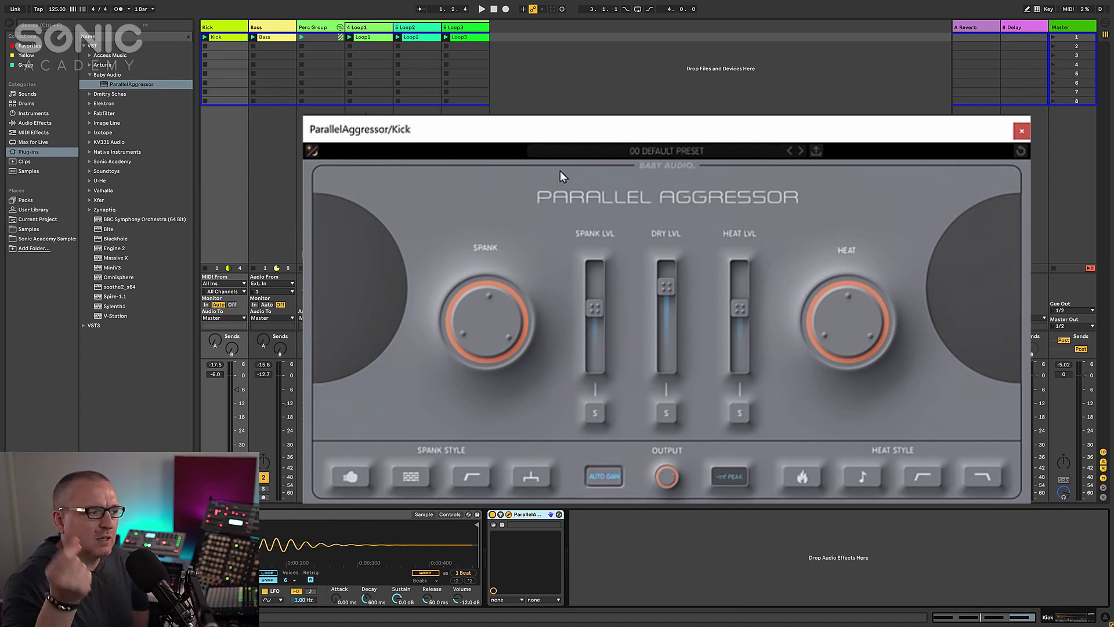
pyautogui.moveTo(485, 329)
pyautogui.mouseDown()
pyautogui.moveTo(489, 387)
pyautogui.moveTo(486, 309)
pyautogui.moveTo(483, 388)
pyautogui.moveTo(488, 332)
pyautogui.mouseUp()
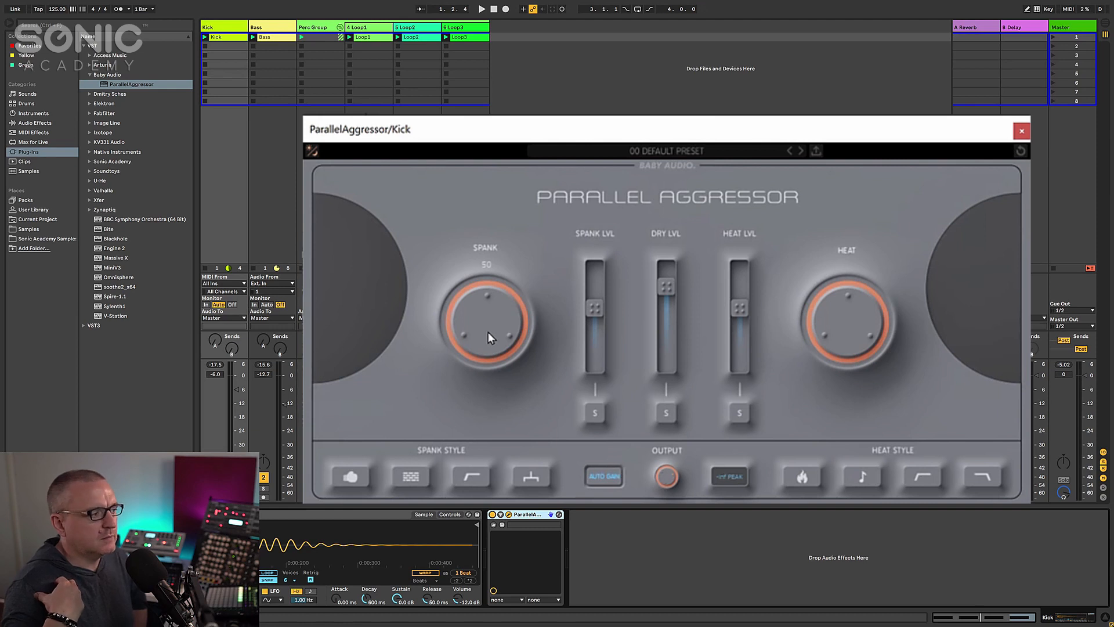
pyautogui.moveTo(490, 325)
pyautogui.mouseDown()
pyautogui.moveTo(485, 347)
pyautogui.moveTo(485, 332)
pyautogui.moveTo(502, 325)
pyautogui.mouseUp()
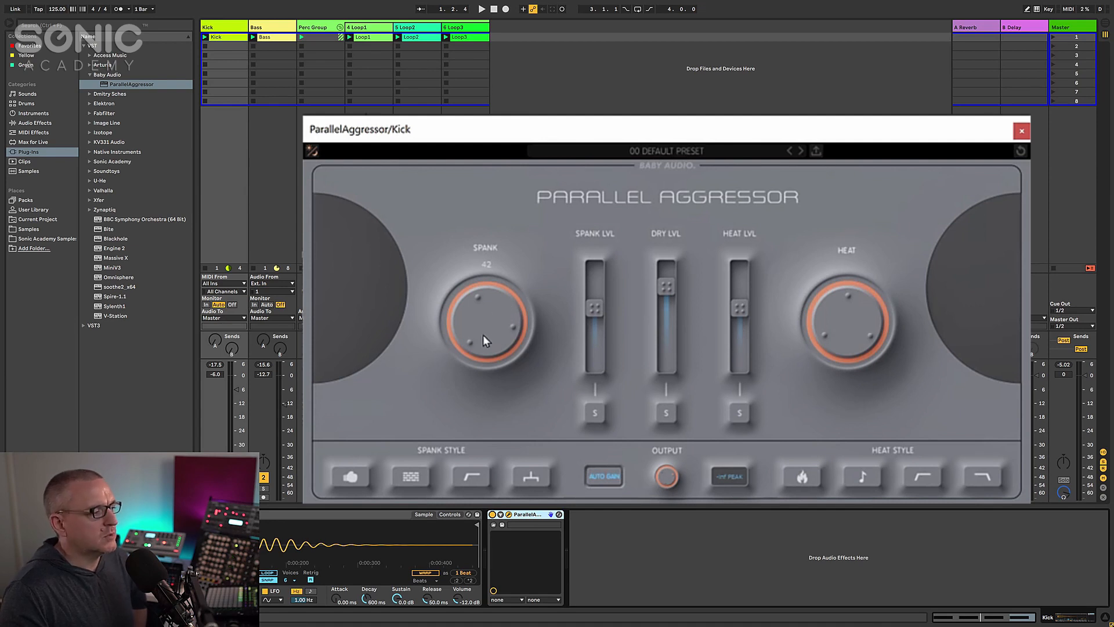
pyautogui.moveTo(485, 325)
pyautogui.mouseDown()
pyautogui.moveTo(449, 456)
pyautogui.moveTo(490, 114)
pyautogui.moveTo(475, 343)
pyautogui.moveTo(476, 319)
pyautogui.mouseUp()
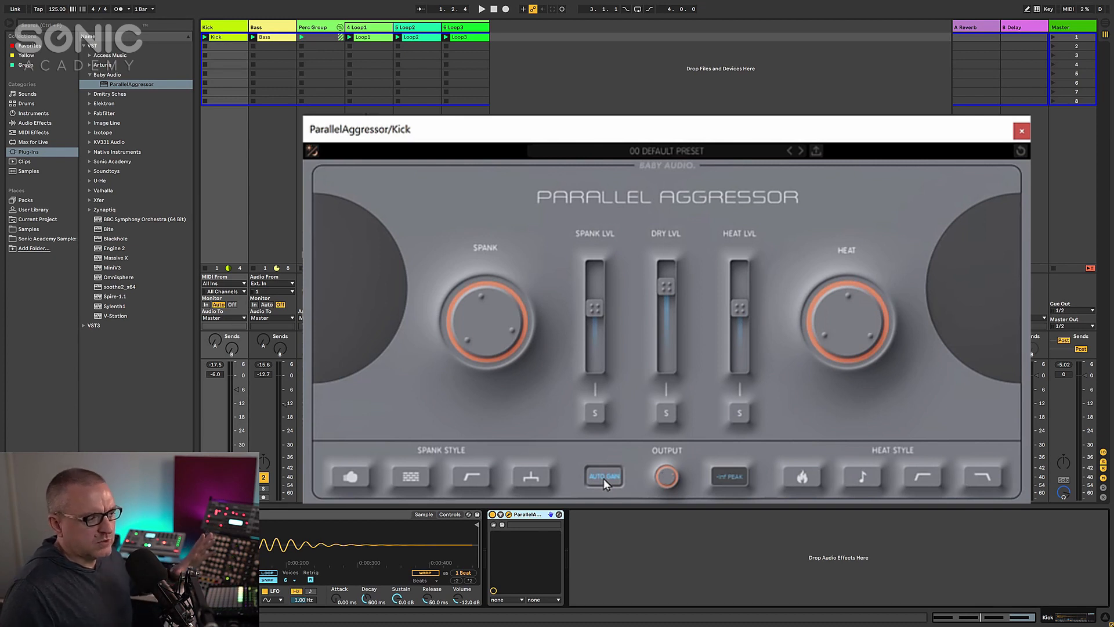
# Step: Solo the Kick track and play it with Parallel Aggressor bypassed, its window moved clear of the mixer
pyautogui.moveTo(914, 130); pyautogui.dragTo(907, 118)
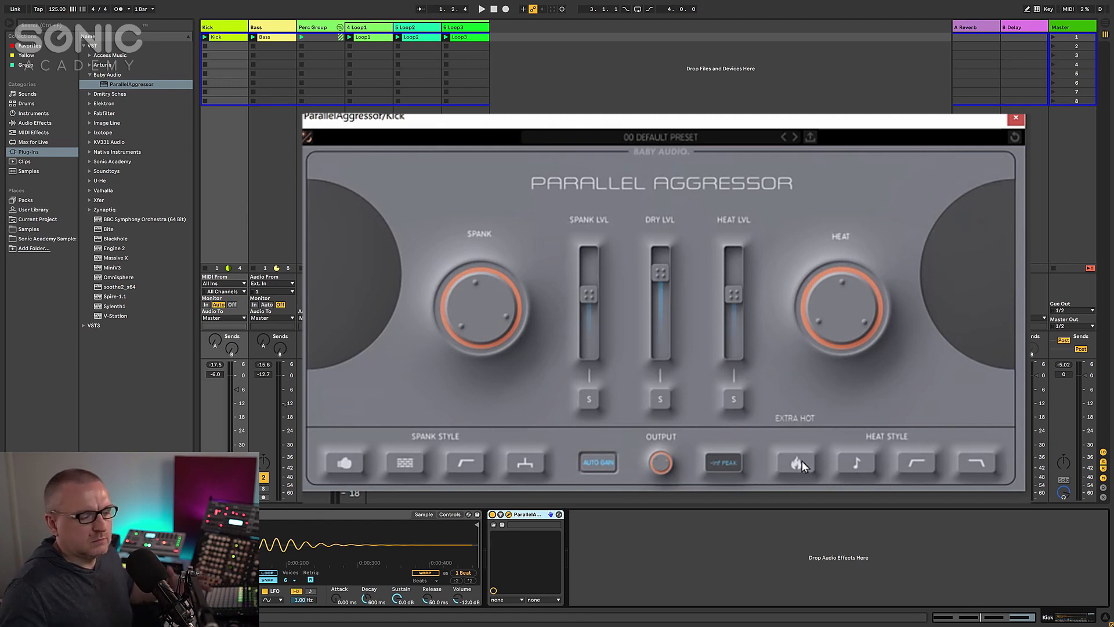
pyautogui.click(851, 463)
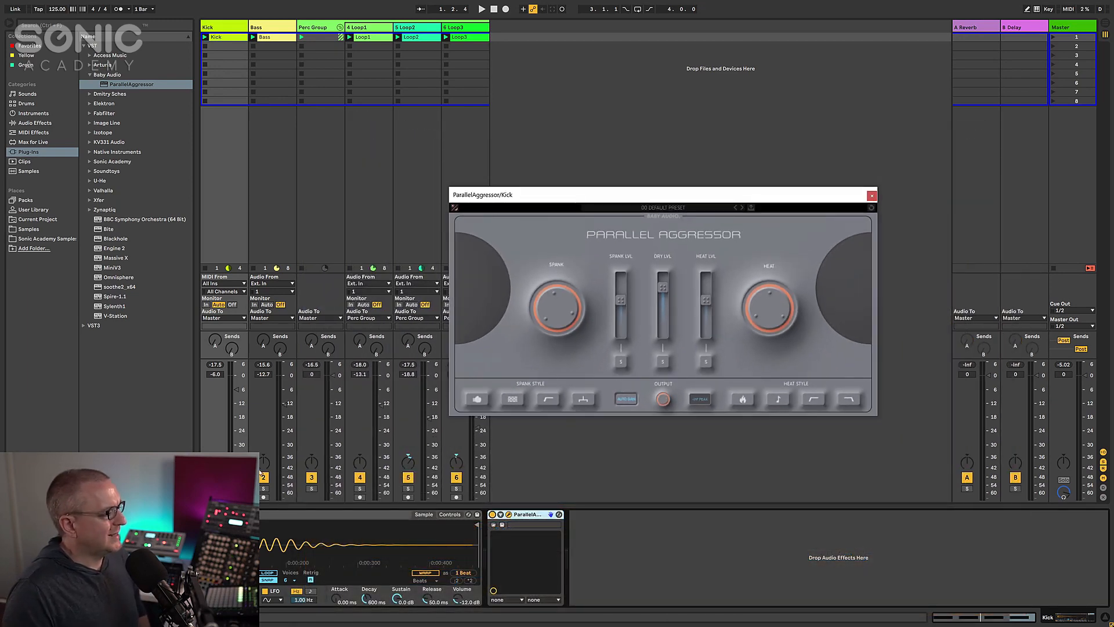
pyautogui.click(215, 489)
pyautogui.moveTo(672, 195); pyautogui.dragTo(719, 159)
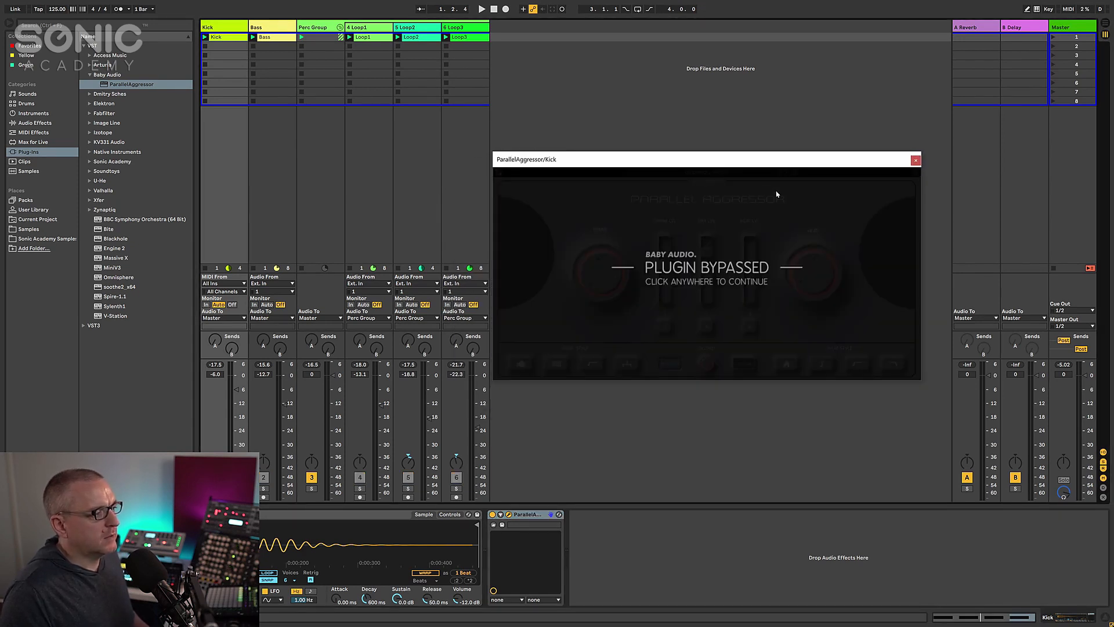
pyautogui.press('space')
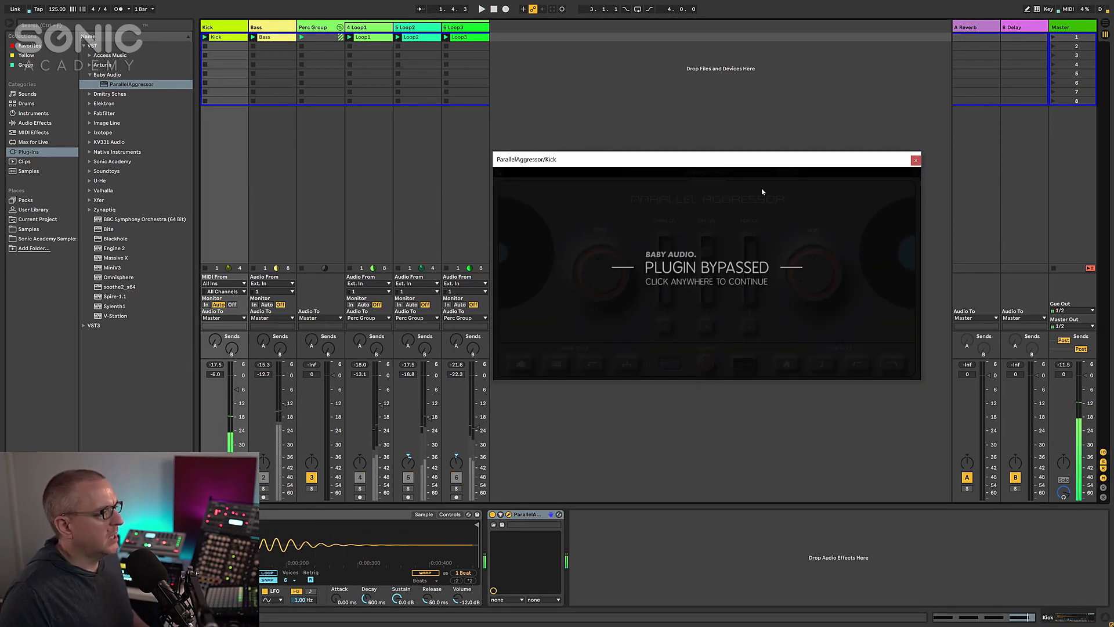
# Step: Load the FabFilter Pro-L 2 limiter onto a new audio track and move its window aside
pyautogui.click(90, 112)
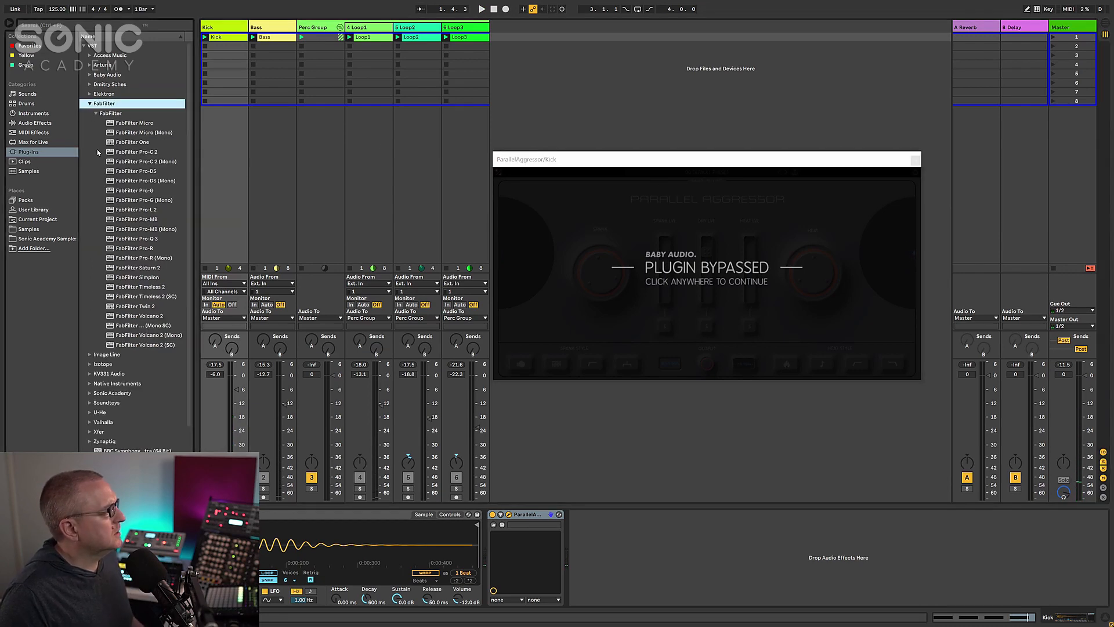
pyautogui.moveTo(144, 211); pyautogui.dragTo(833, 440)
pyautogui.moveTo(702, 174); pyautogui.dragTo(783, 259)
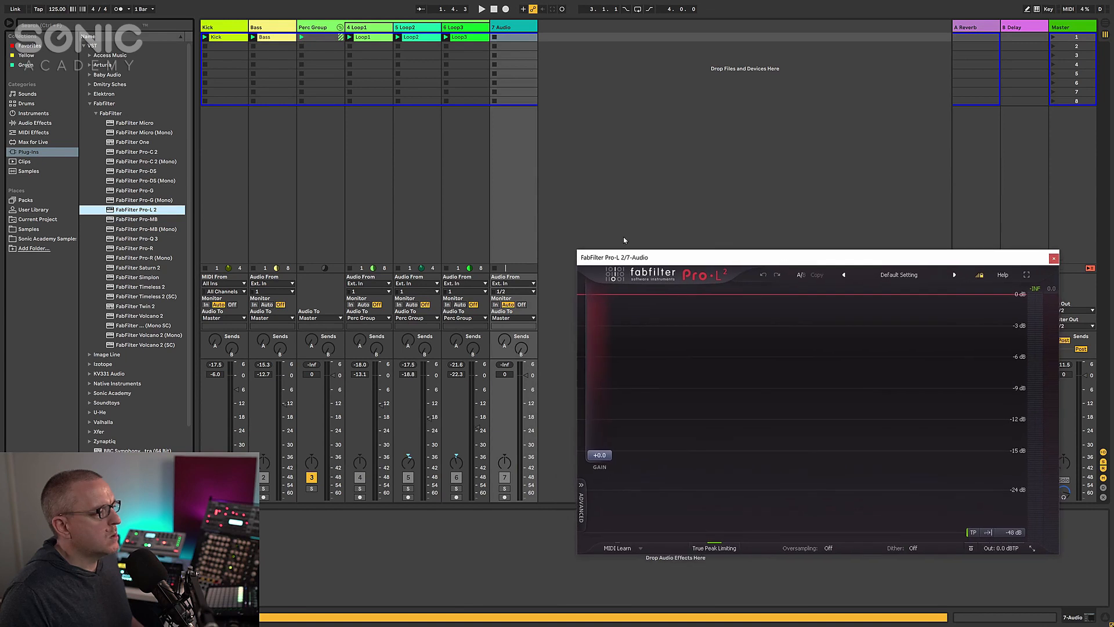
# Step: Move Pro-L 2 from the 7 Audio track to after Parallel Aggressor on the Kick track, and delete the empty track
pyautogui.click(256, 28)
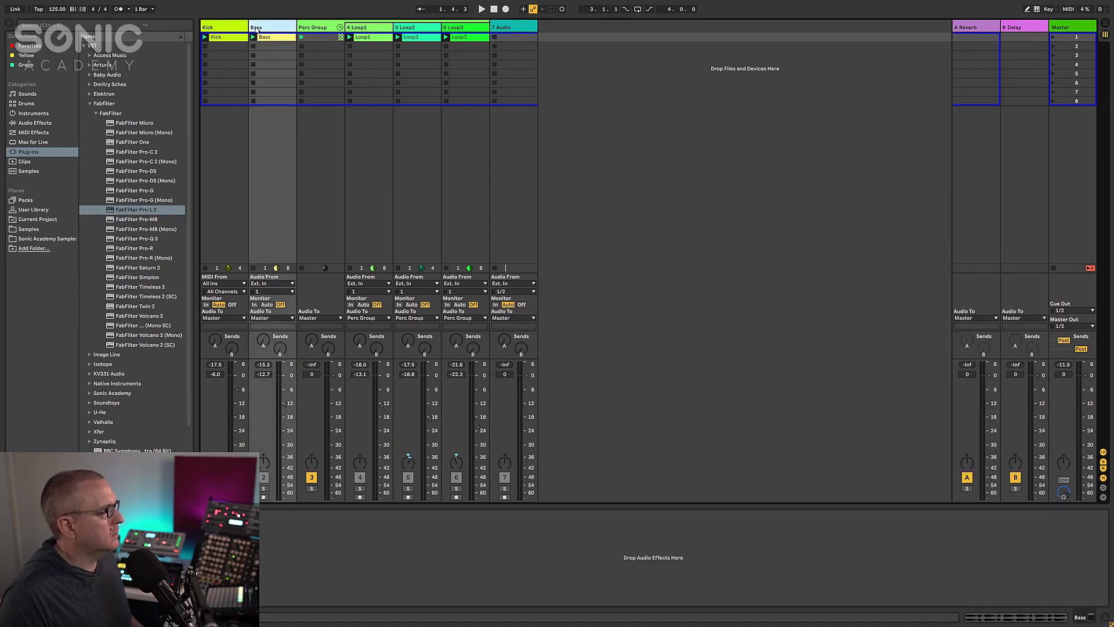
pyautogui.click(231, 29)
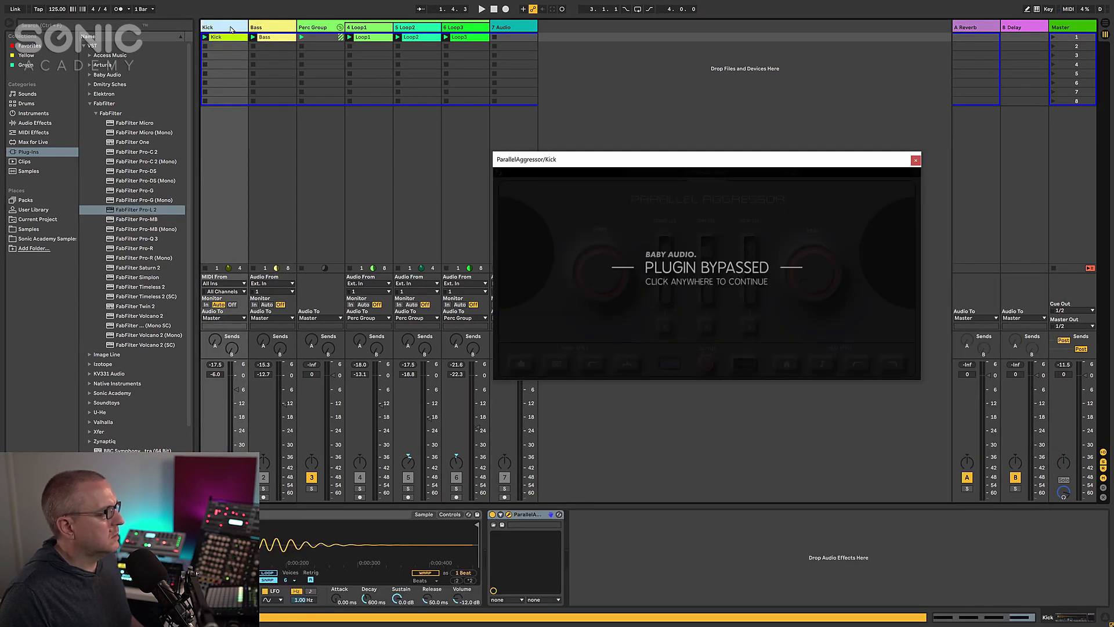
pyautogui.click(521, 30)
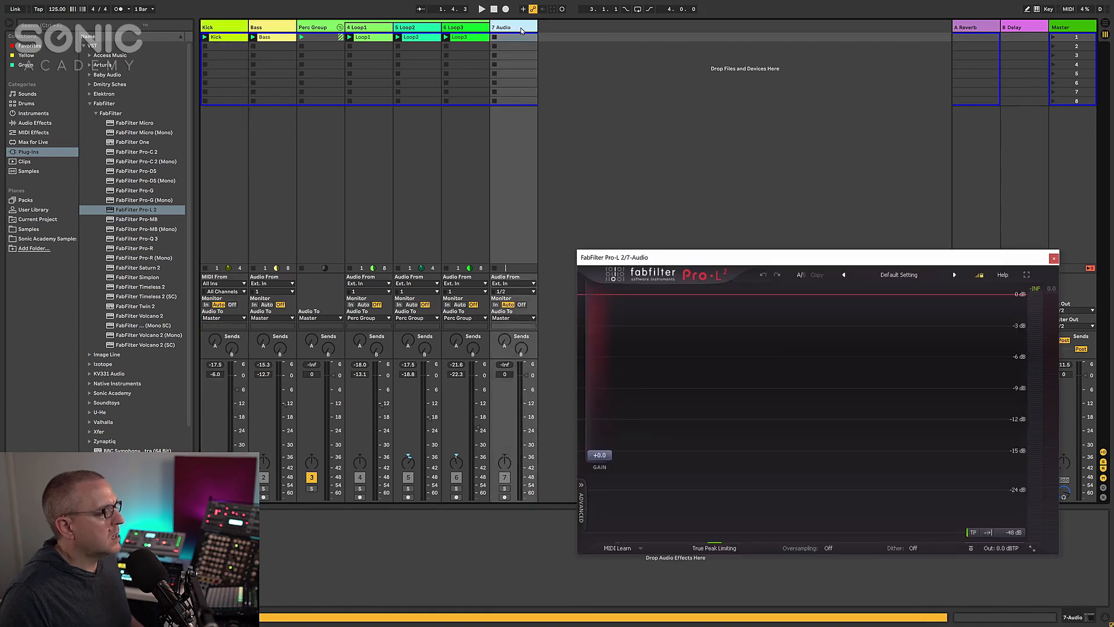
pyautogui.click(168, 515)
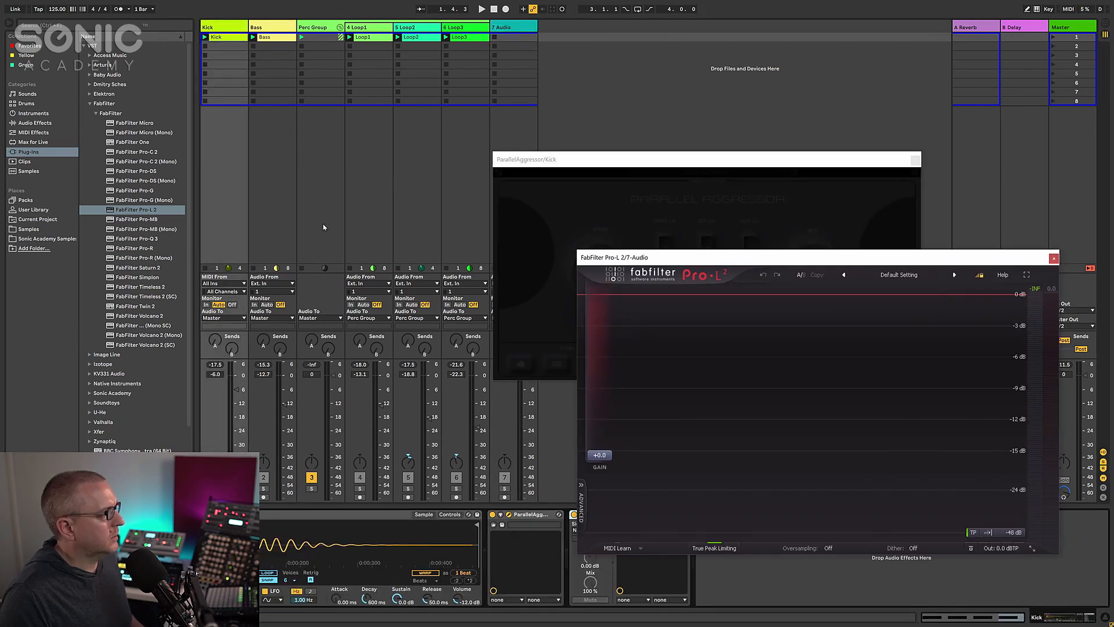
pyautogui.moveTo(717, 165); pyautogui.dragTo(336, 110)
pyautogui.rightClick(506, 25)
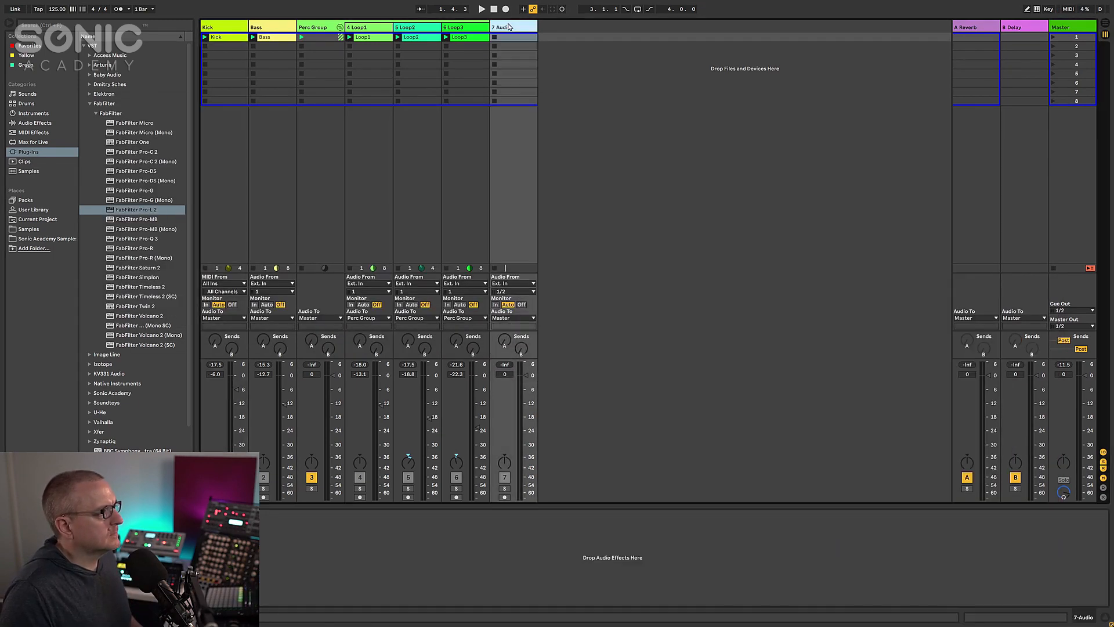
pyautogui.click(525, 31)
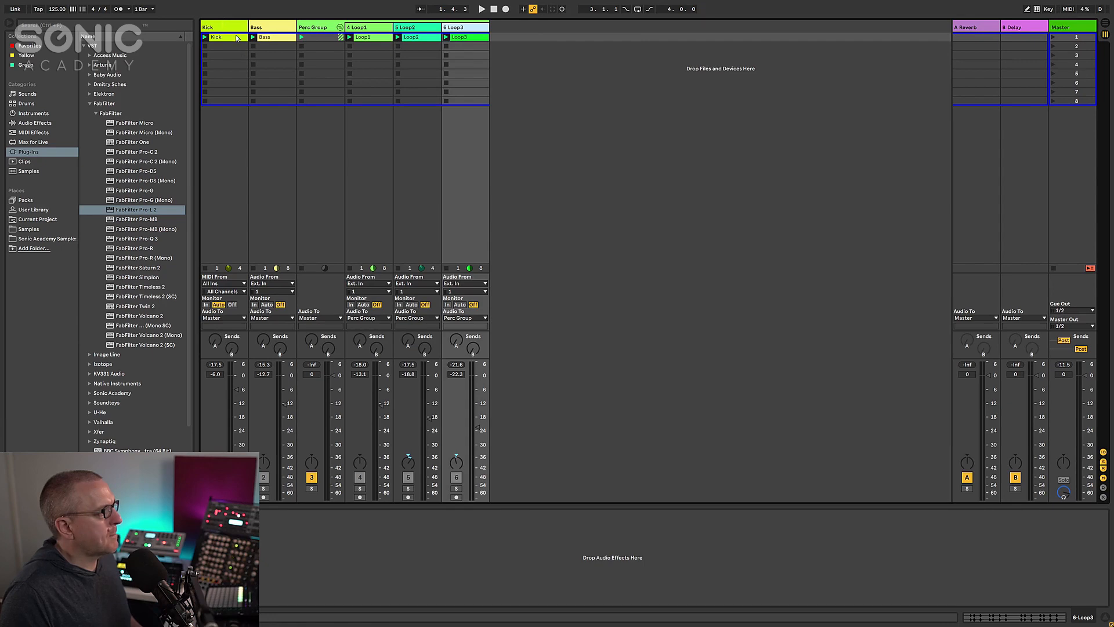
# Step: Show the Kick track's devices and arrange the Parallel Aggressor and Pro-L 2 windows side by side
pyautogui.click(233, 29)
pyautogui.moveTo(451, 112); pyautogui.dragTo(486, 102)
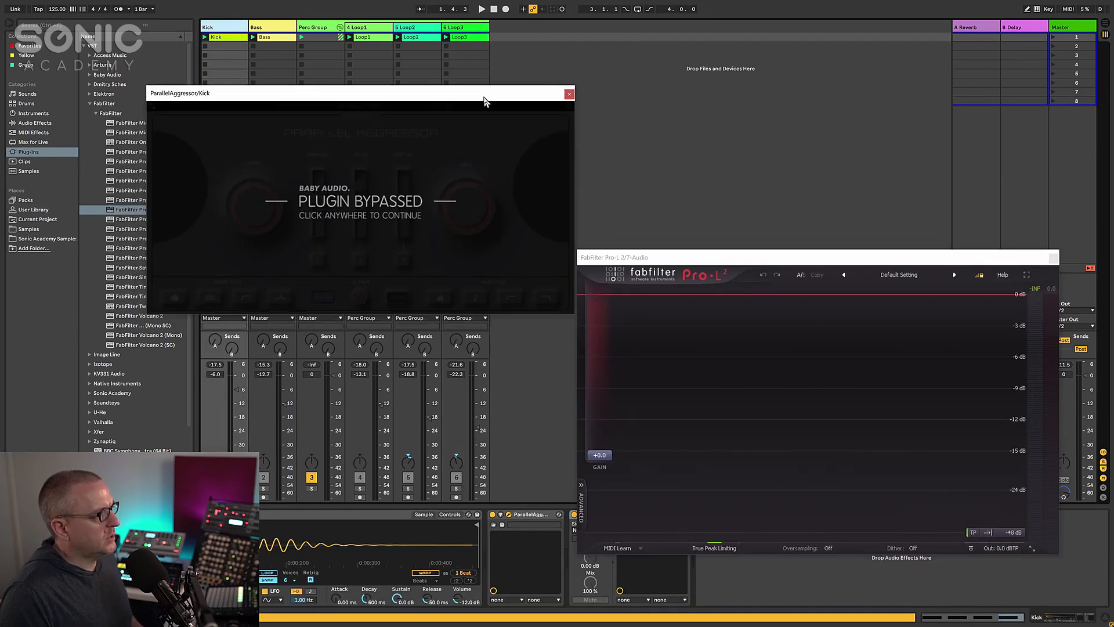
pyautogui.moveTo(711, 260); pyautogui.dragTo(714, 97)
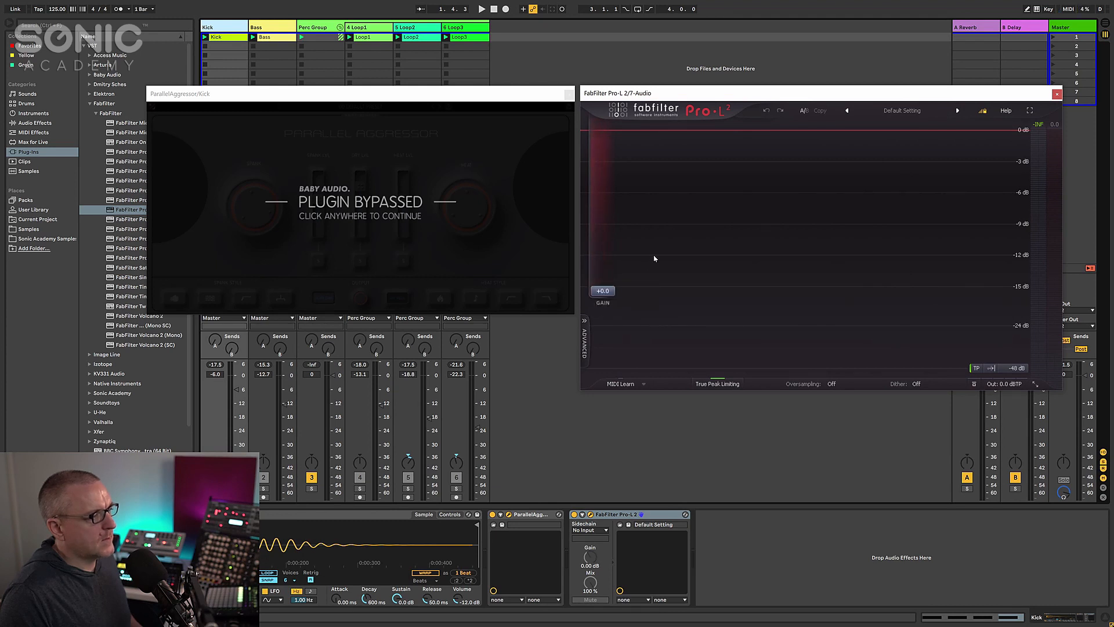
pyautogui.moveTo(513, 98); pyautogui.dragTo(415, 75)
pyautogui.moveTo(915, 91); pyautogui.dragTo(816, 66)
pyautogui.click(936, 360)
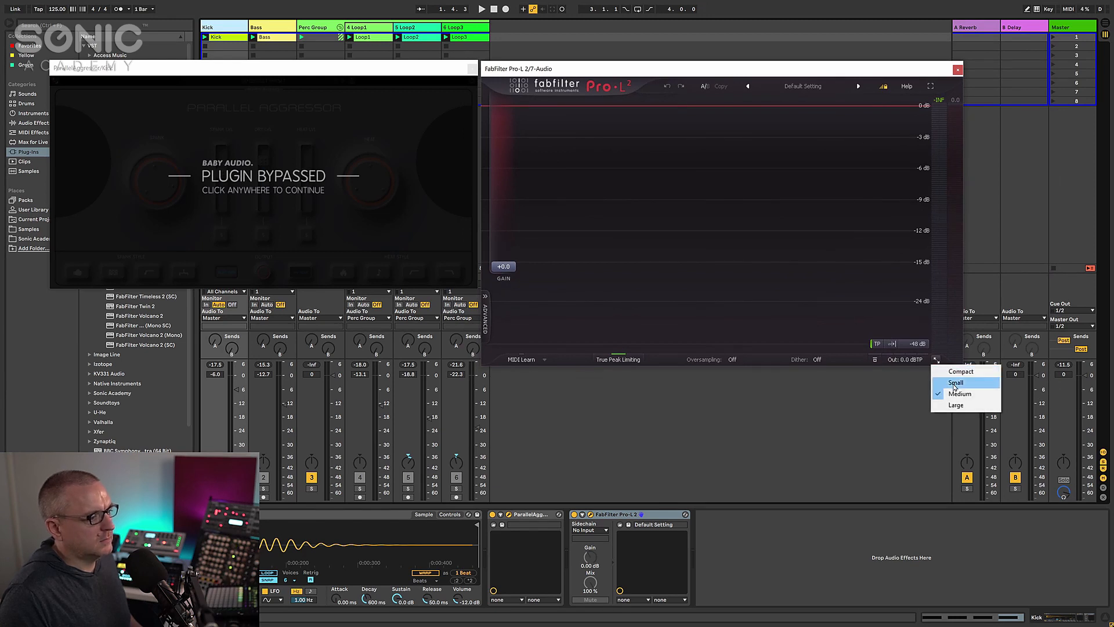
pyautogui.click(842, 73)
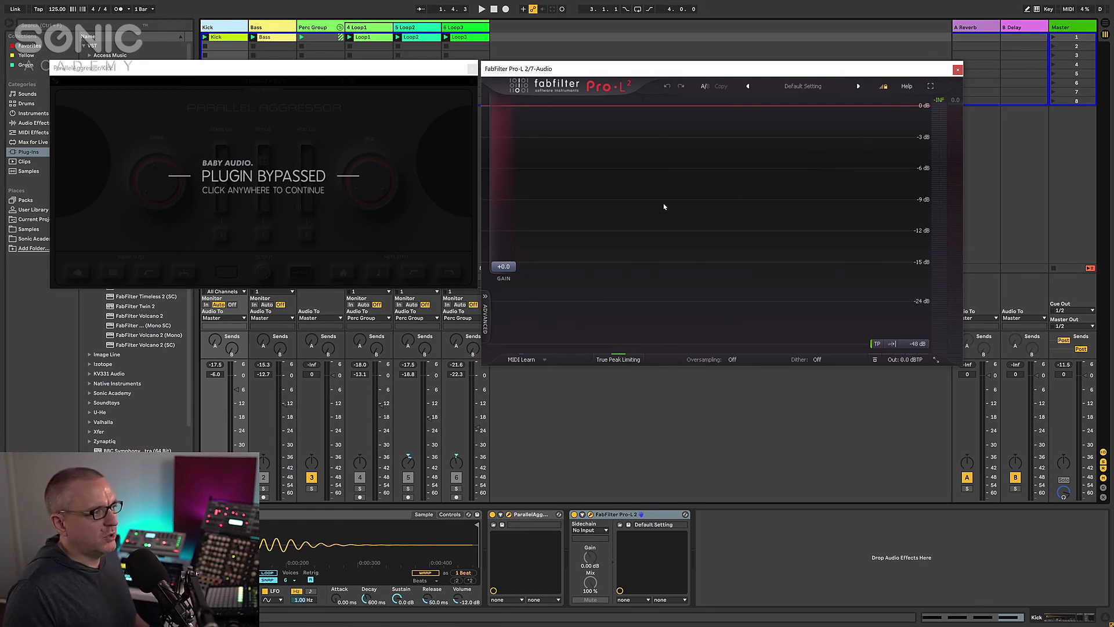
# Step: Play the kick, take Parallel Aggressor out of bypass and solo its Spank channel
pyautogui.press('space')
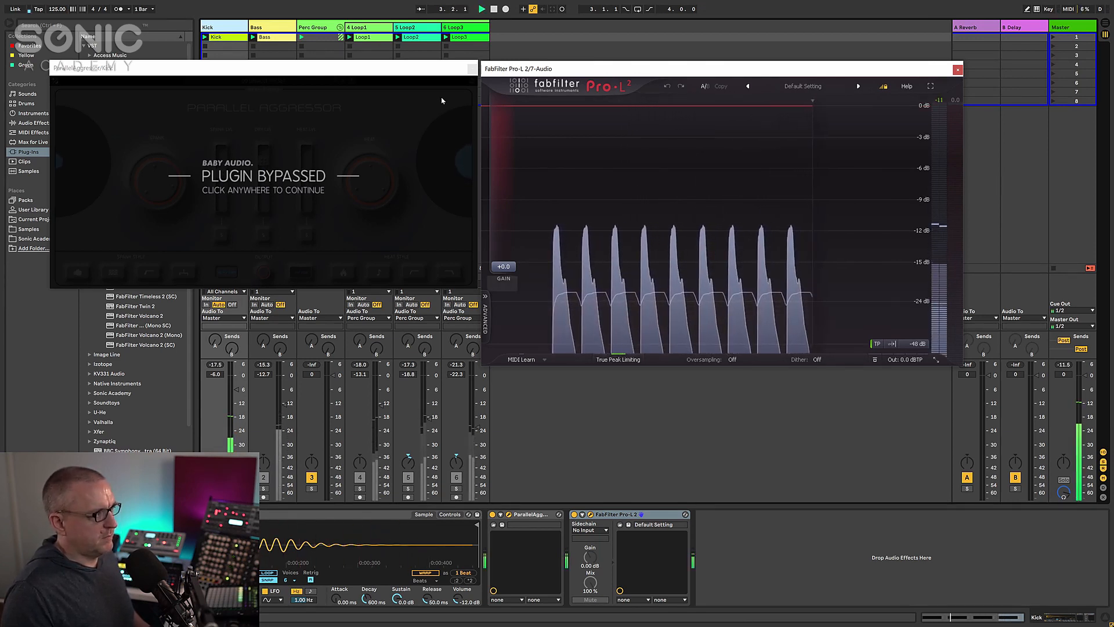
pyautogui.click(266, 96)
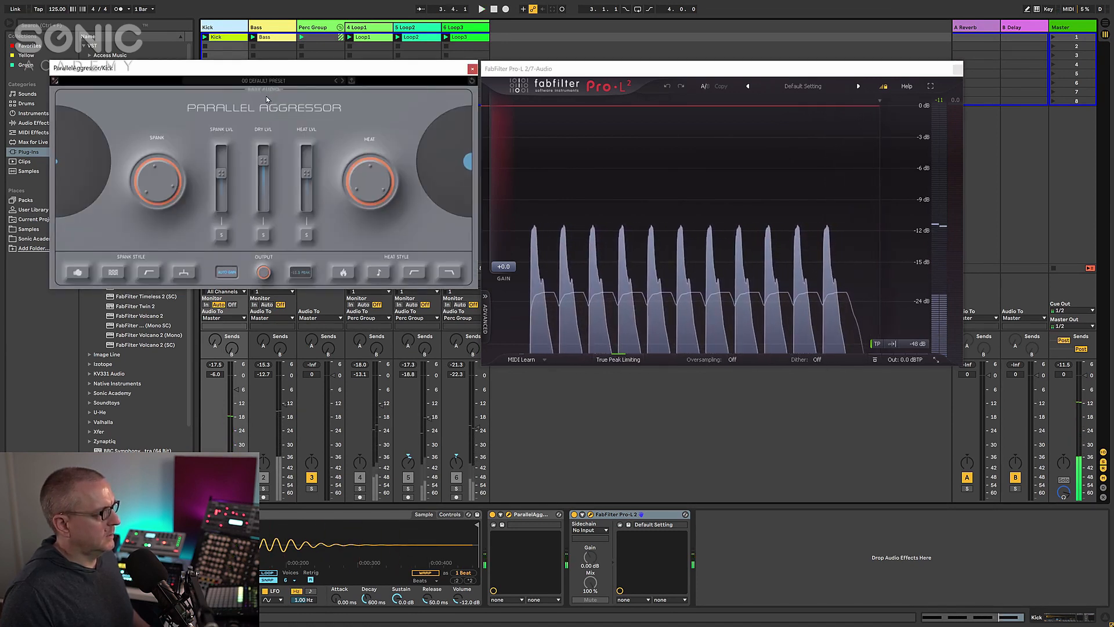
pyautogui.click(221, 235)
pyautogui.moveTo(221, 191)
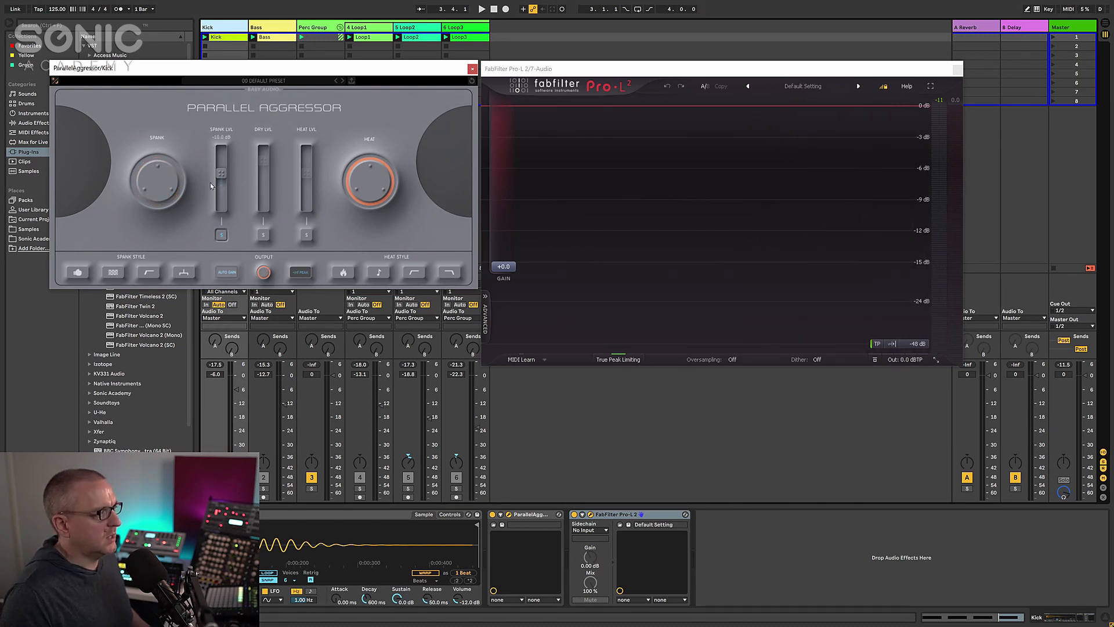
pyautogui.press('space')
# Step: Raise the Spank level slightly and set the Spank amount to around its midpoint
pyautogui.moveTo(156, 186)
pyautogui.moveTo(224, 169); pyautogui.dragTo(223, 163)
pyautogui.moveTo(162, 180); pyautogui.dragTo(172, 123)
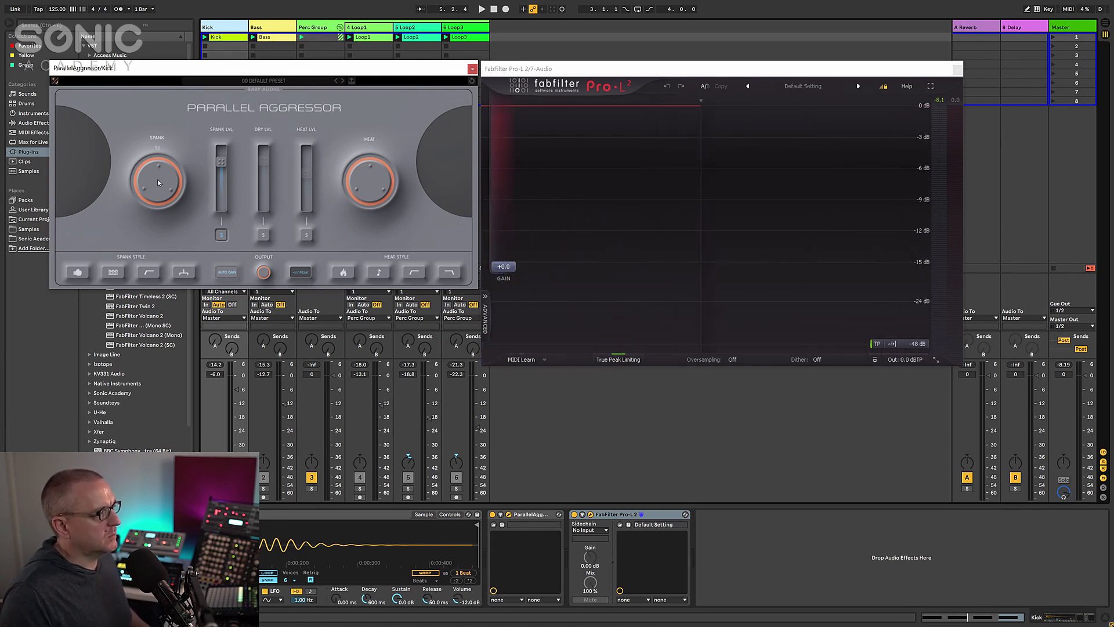
# Step: Play the kick and bypass Parallel Aggressor to compare the waveform peaks in Pro-L 2
pyautogui.press('space')
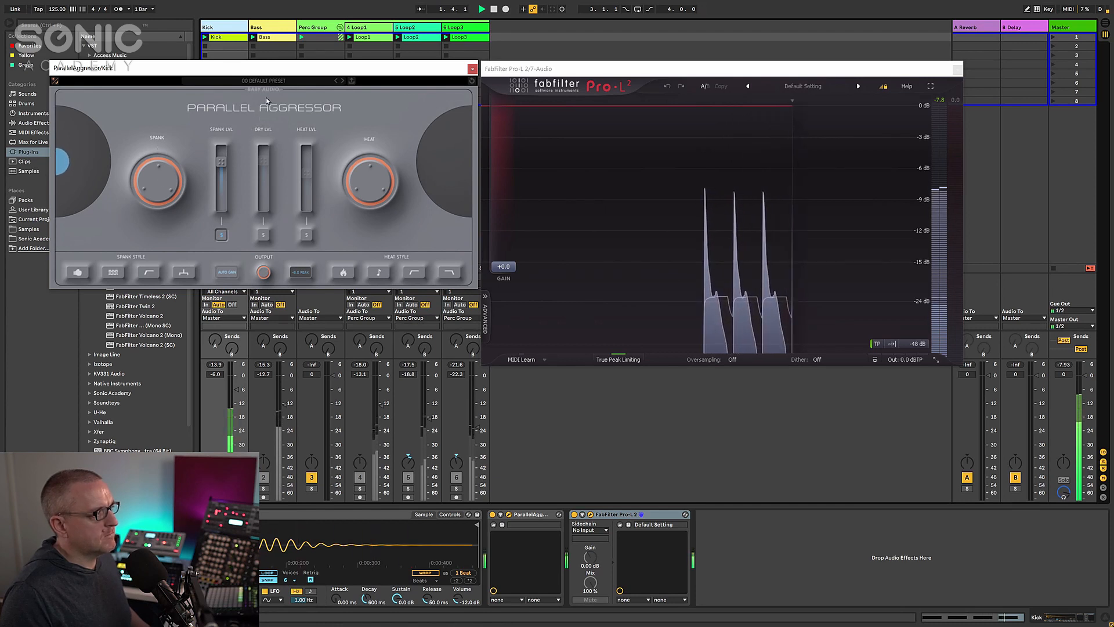
pyautogui.click(267, 89)
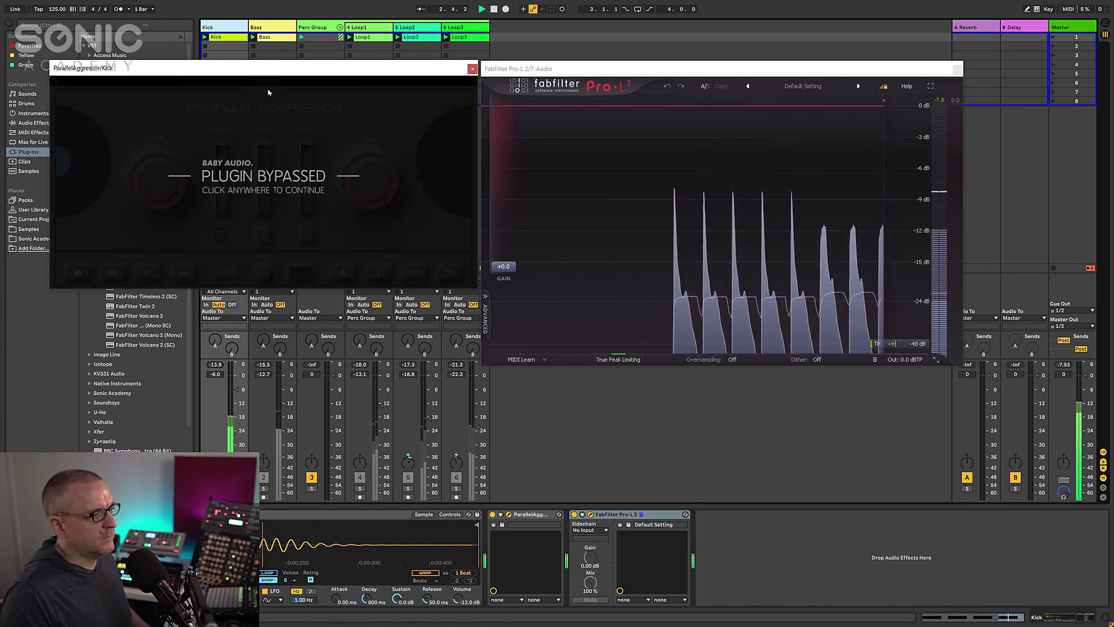
# Step: Play the kick, take Parallel Aggressor out of bypass and enable the Extra Punch Spank style
pyautogui.press('space')
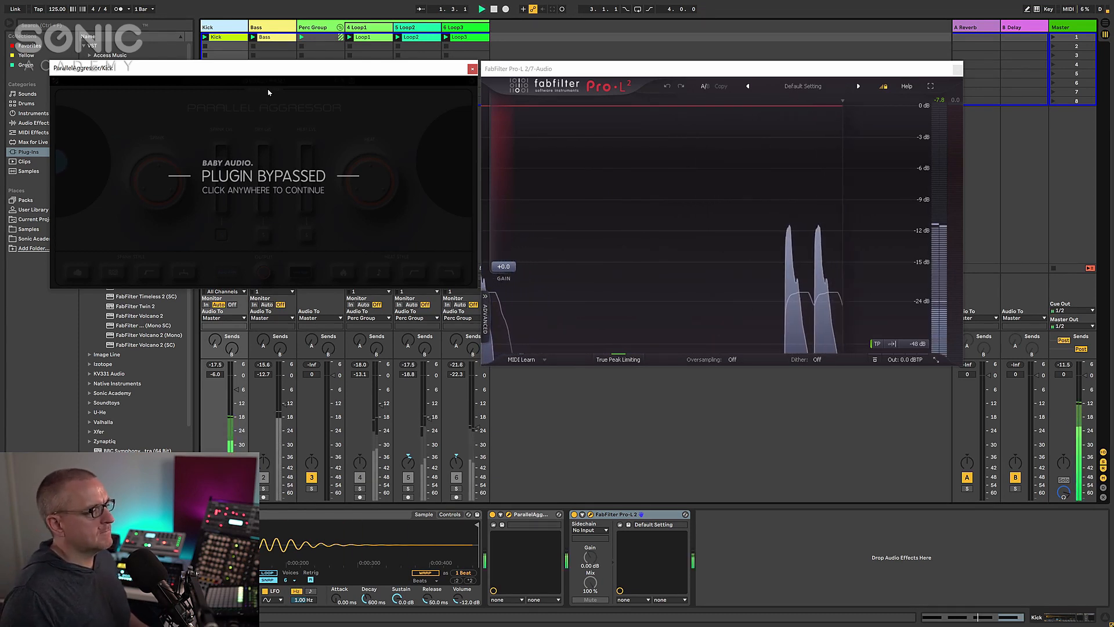
pyautogui.click(268, 91)
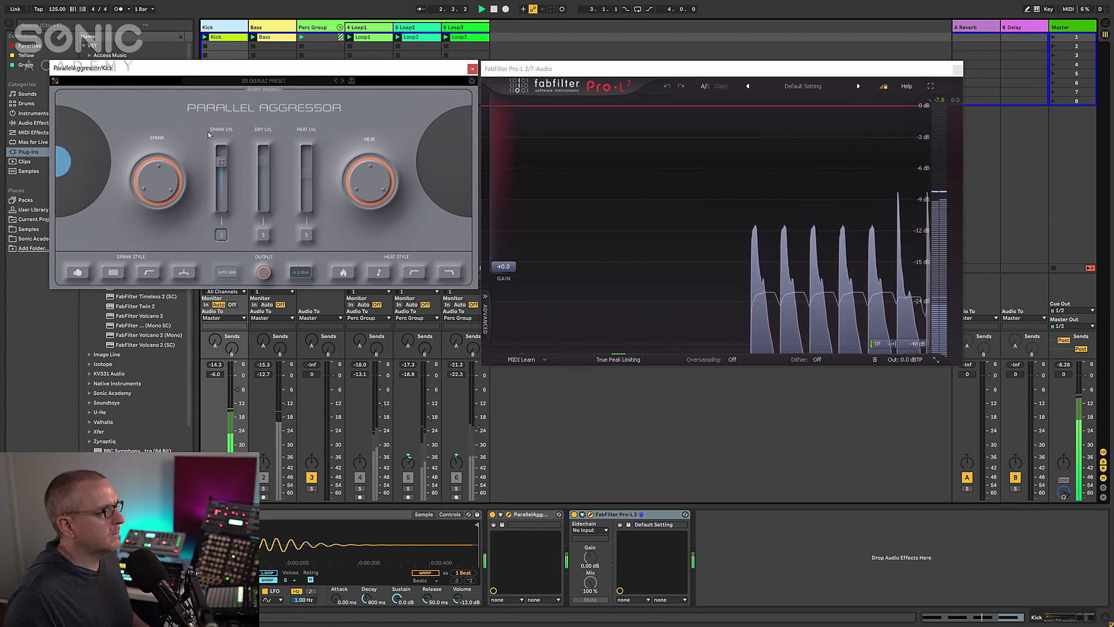
pyautogui.click(78, 273)
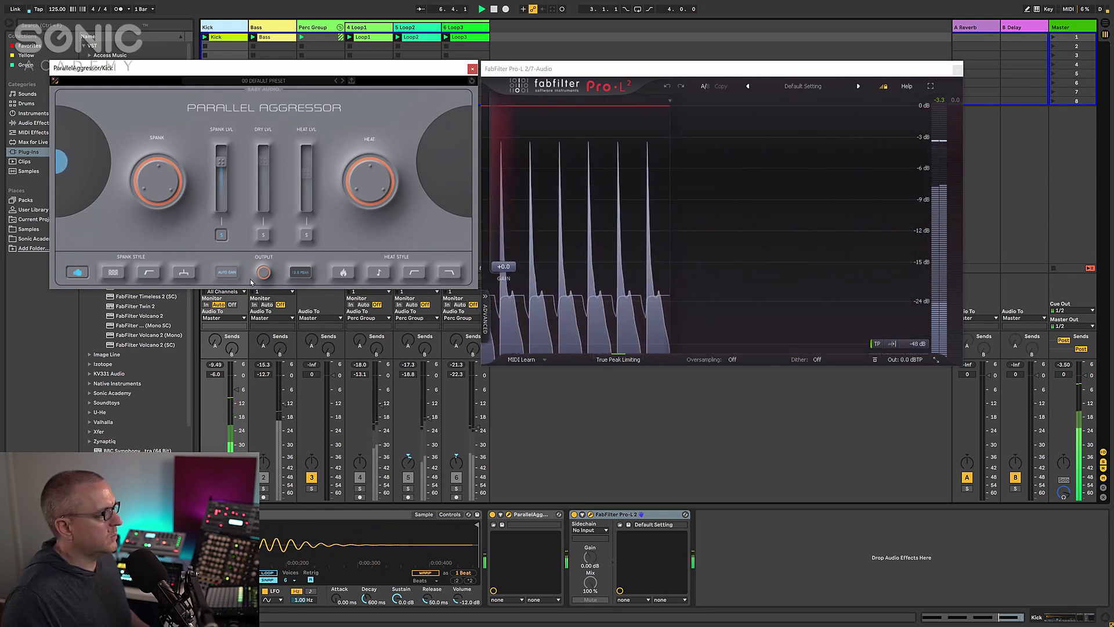
# Step: Audition the second Spank style, turn it off again and enable the high-pass style alongside Extra Punch
pyautogui.click(114, 274)
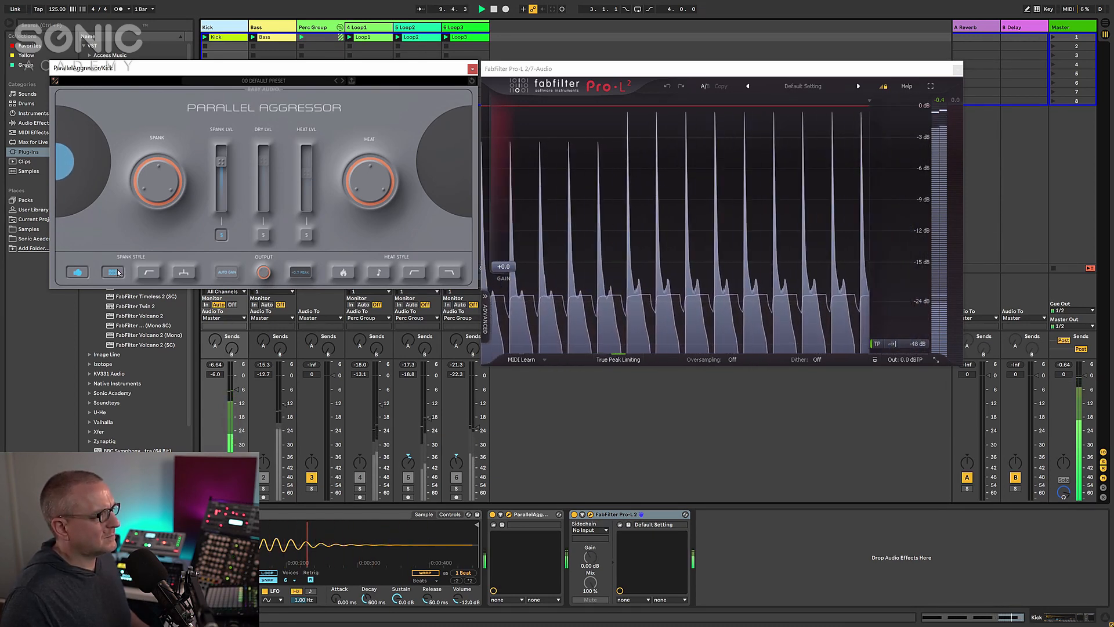
pyautogui.click(118, 273)
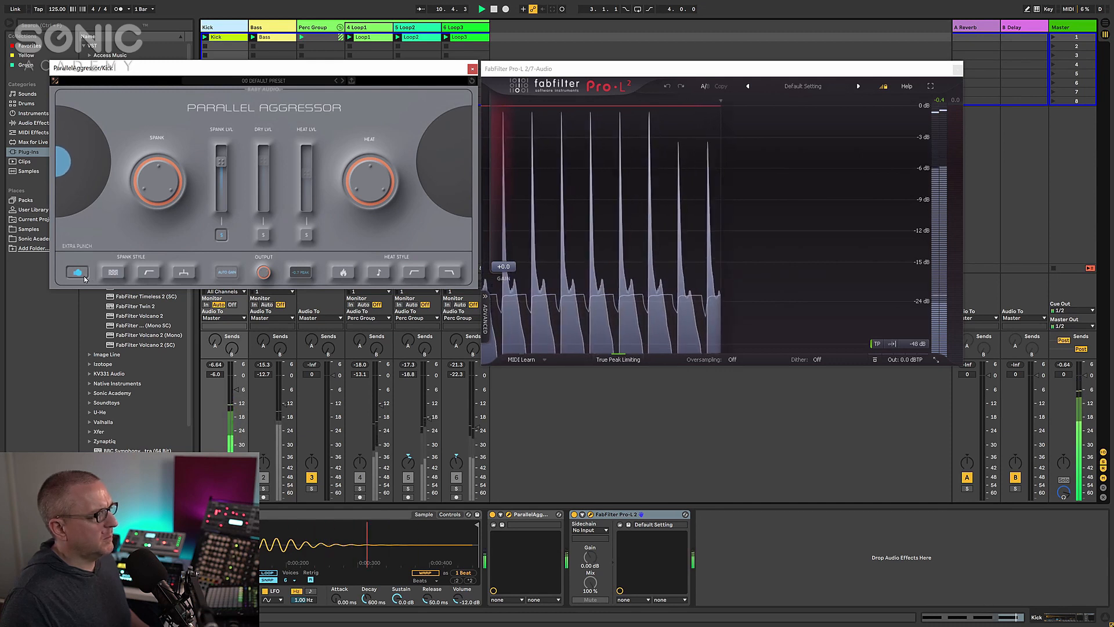
pyautogui.click(150, 273)
pyautogui.press('space')
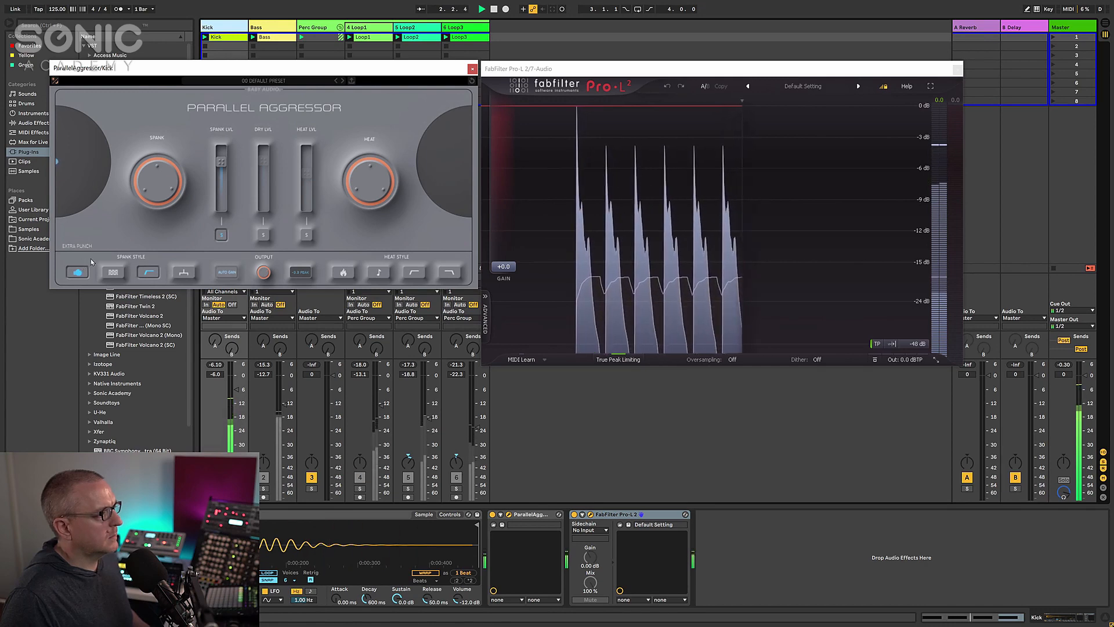
# Step: Lower the Spank amount well below its midpoint and set the Spank level to about -4.5 dB, checking against the bypassed kick
pyautogui.moveTo(155, 188); pyautogui.dragTo(149, 214)
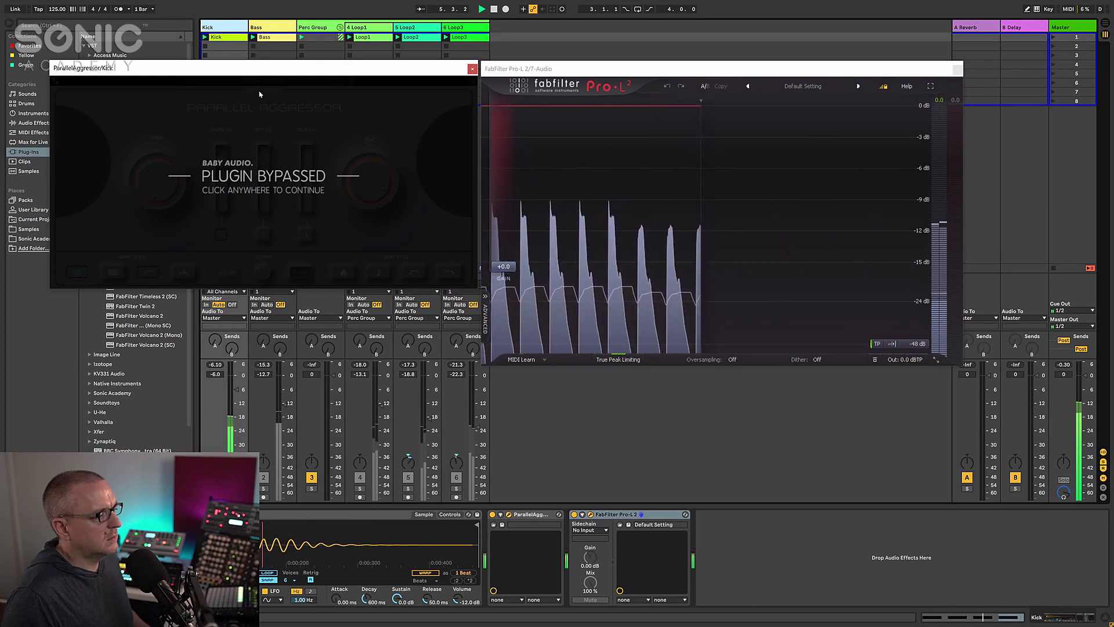
pyautogui.click(260, 93)
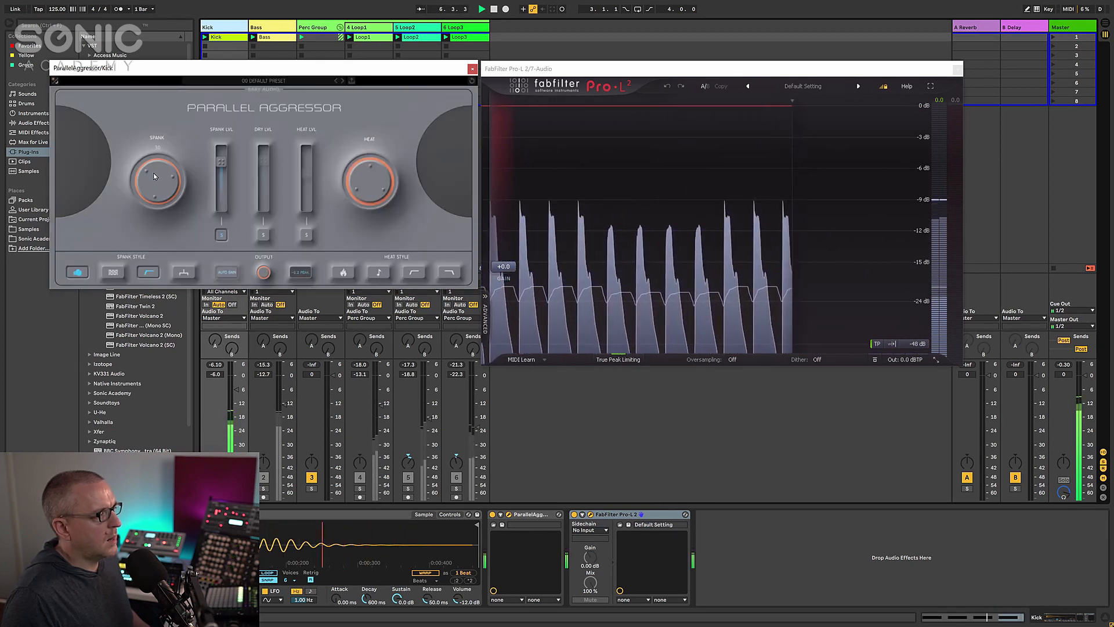
pyautogui.moveTo(155, 174); pyautogui.dragTo(154, 170)
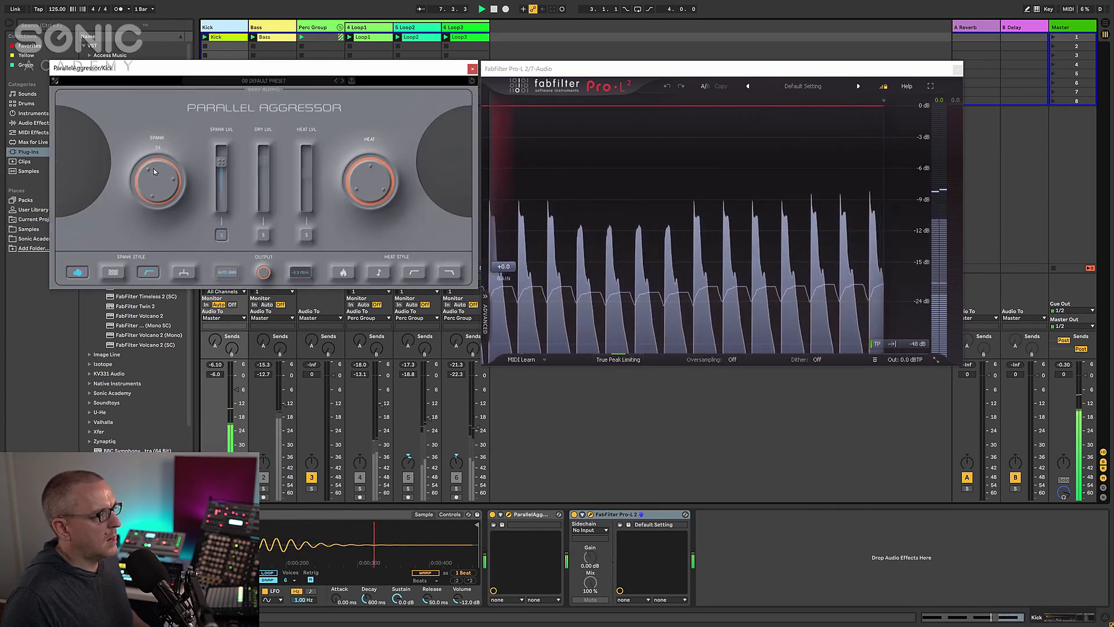
pyautogui.moveTo(219, 161); pyautogui.dragTo(218, 164)
pyautogui.press('space')
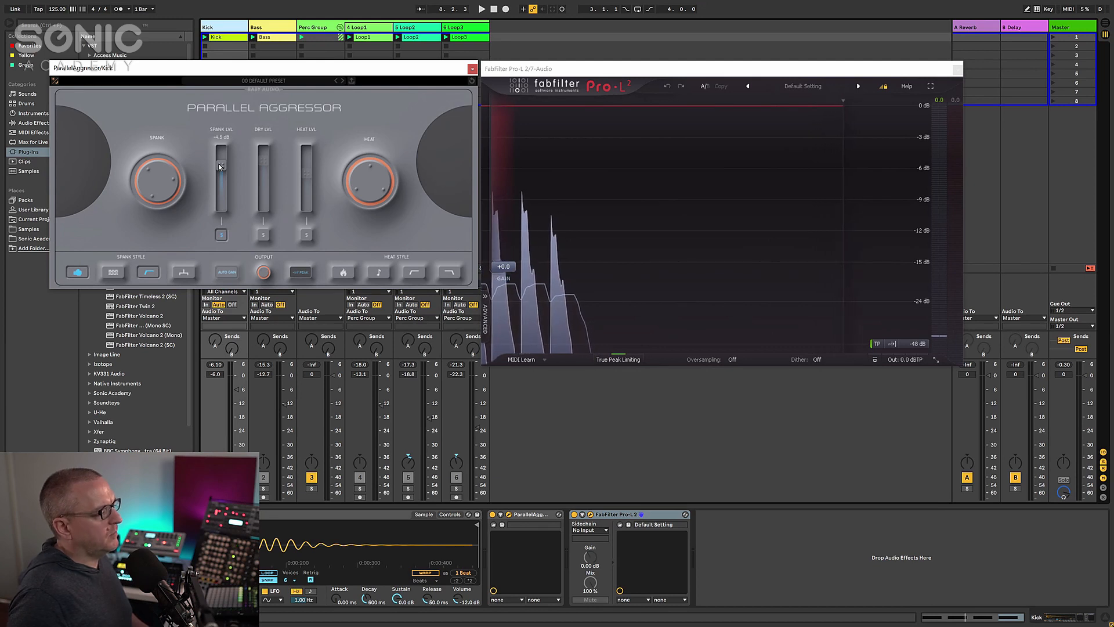
# Step: Compare the bypassed kick with the processed one in Pro-L 2, leaving Parallel Aggressor out of bypass
pyautogui.click(265, 92)
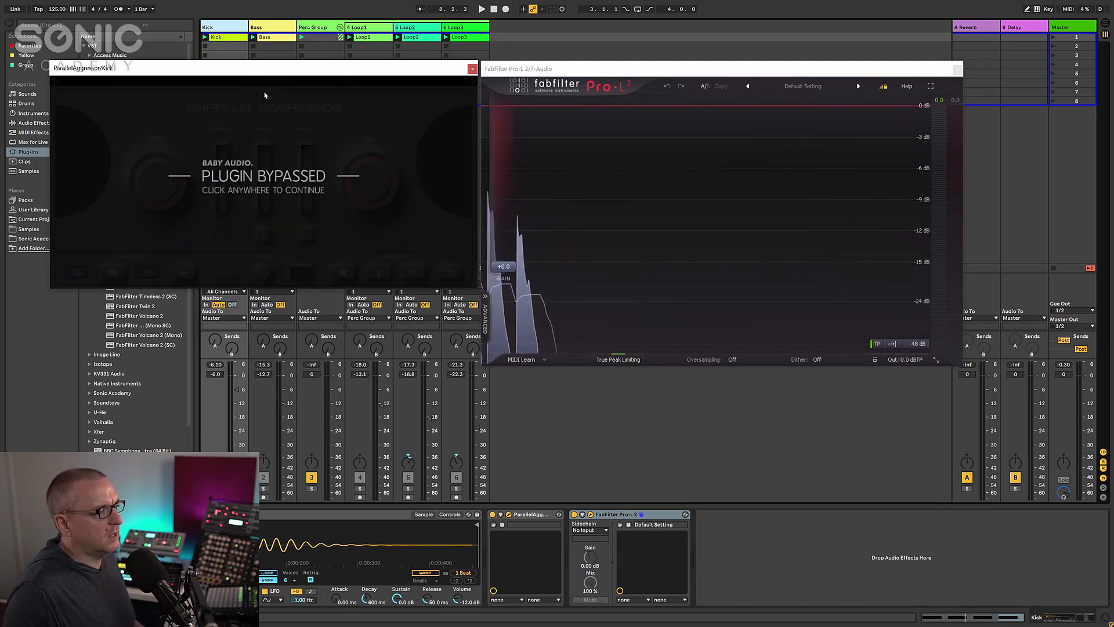
pyautogui.press('space')
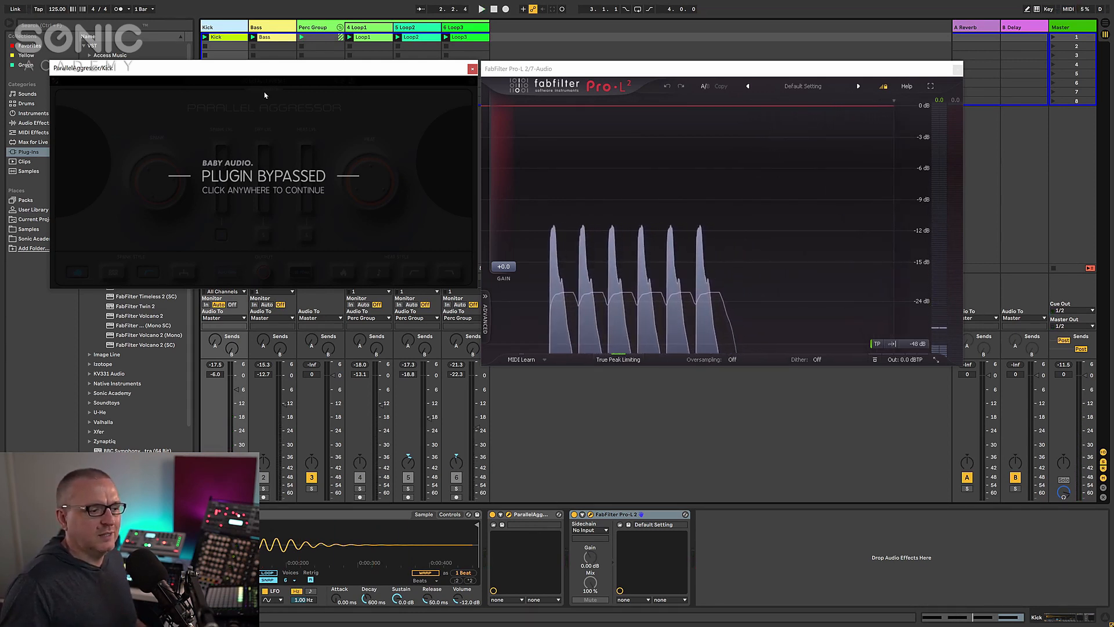
pyautogui.press('space')
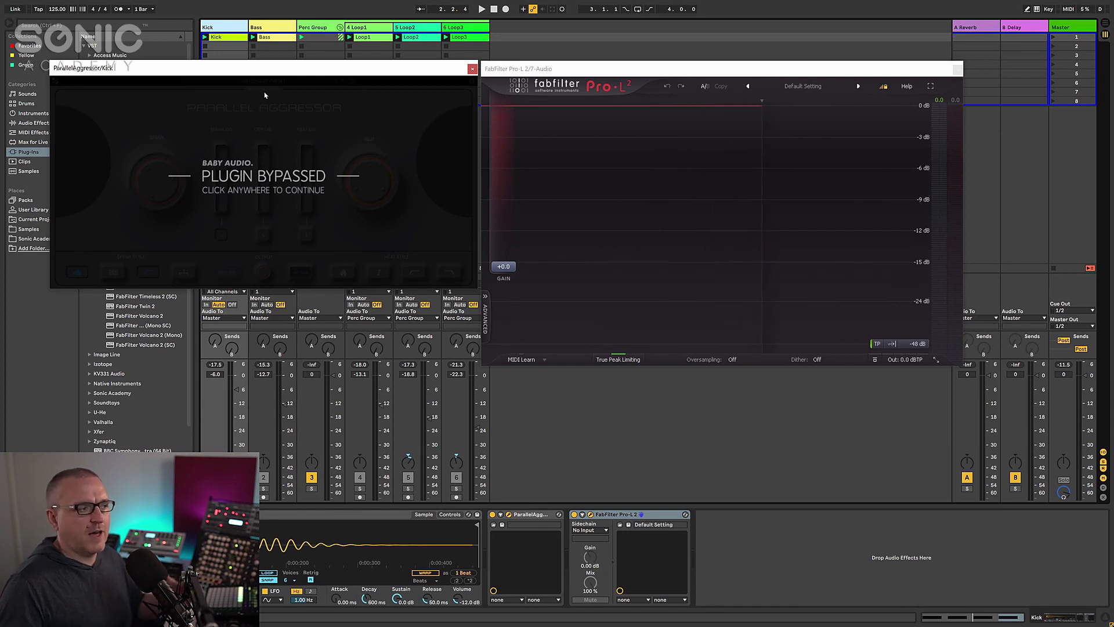
pyautogui.press('space')
pyautogui.click(264, 92)
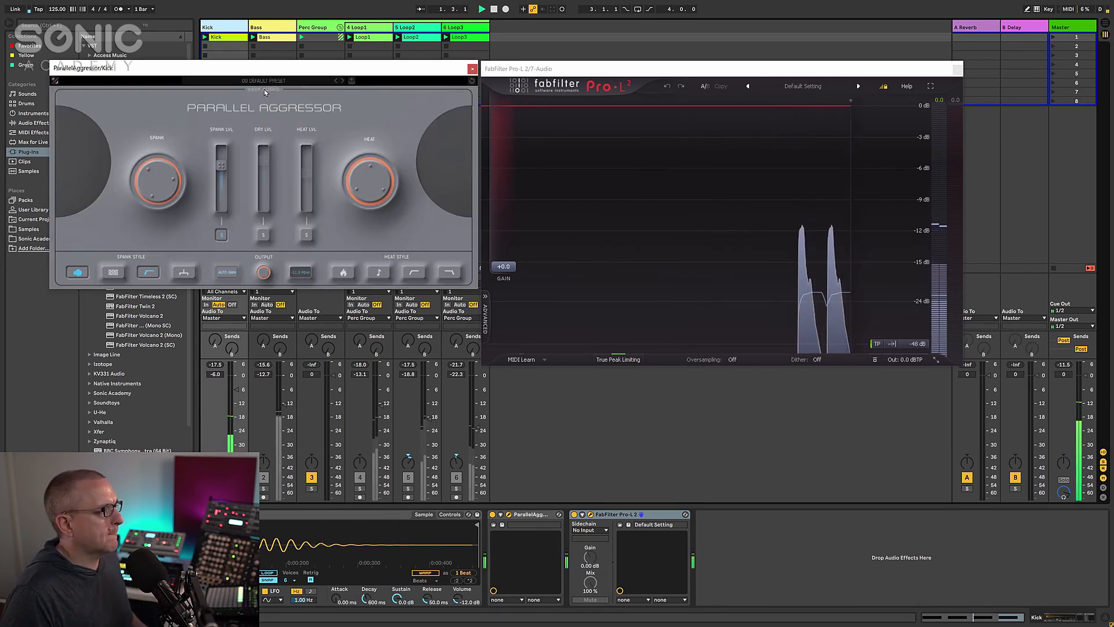
# Step: Solo the Heat channel instead of Spank, then play the kick while varying the Heat amount and raising the Heat level
pyautogui.press('space')
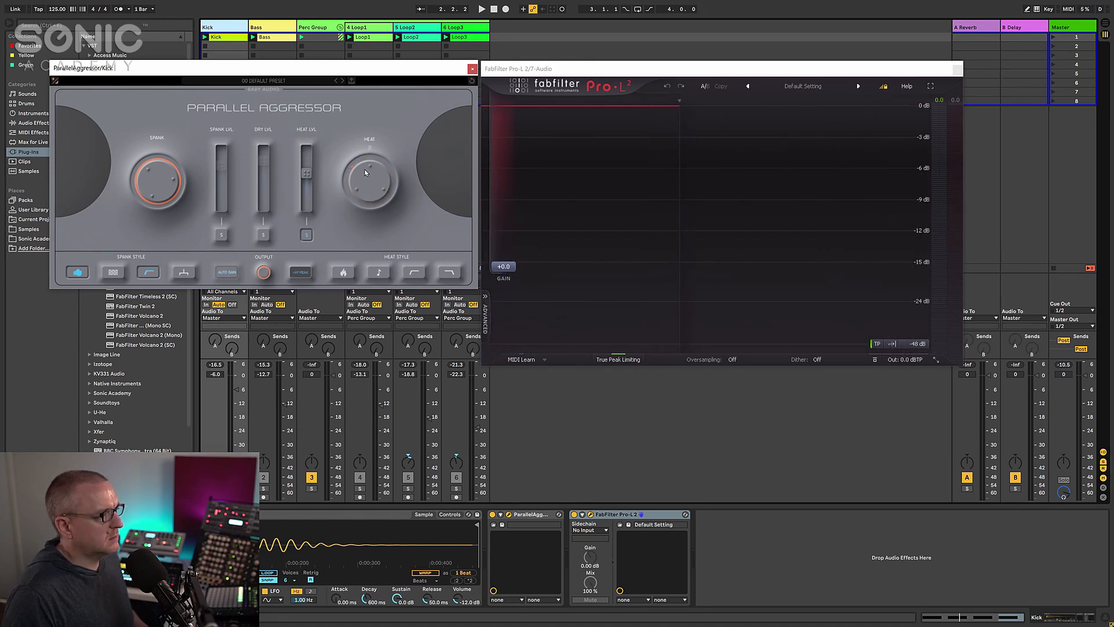
pyautogui.press('space')
pyautogui.moveTo(370, 186); pyautogui.dragTo(365, 131)
pyautogui.moveTo(307, 172); pyautogui.dragTo(356, 142)
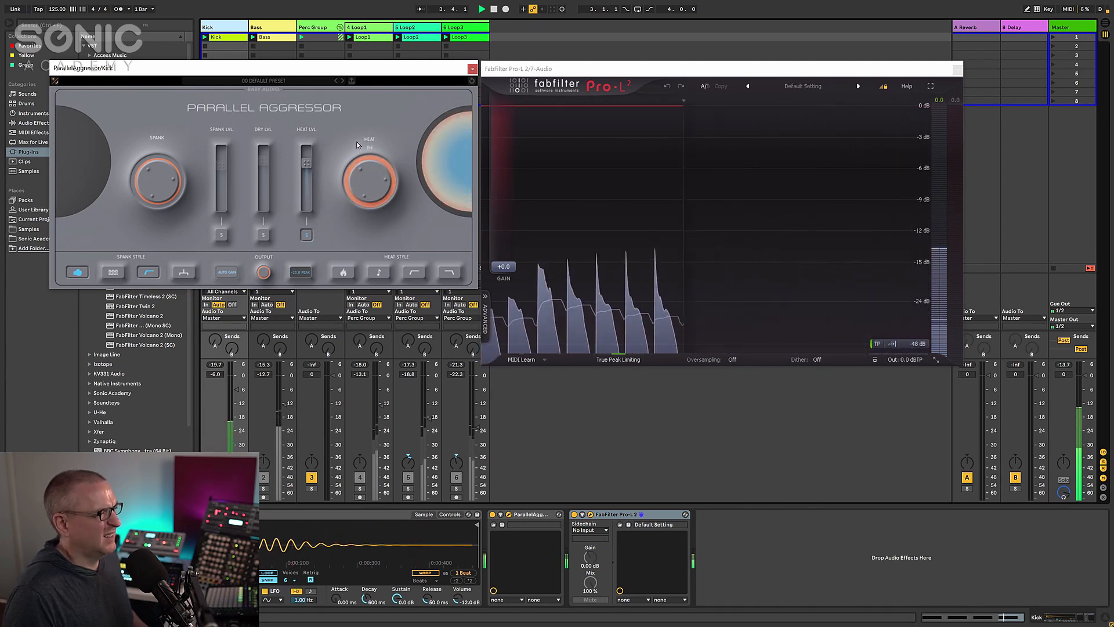
pyautogui.moveTo(368, 163); pyautogui.dragTo(362, 201)
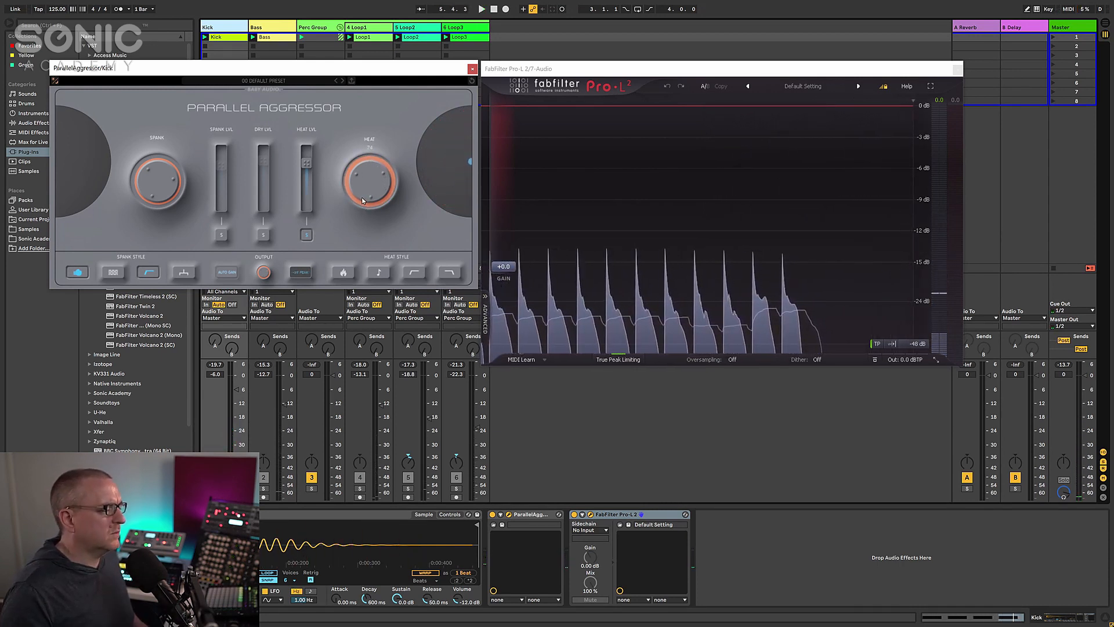
# Step: Try the flame Heat style on the playing kick while varying the Heat amount
pyautogui.click(344, 270)
pyautogui.press('space')
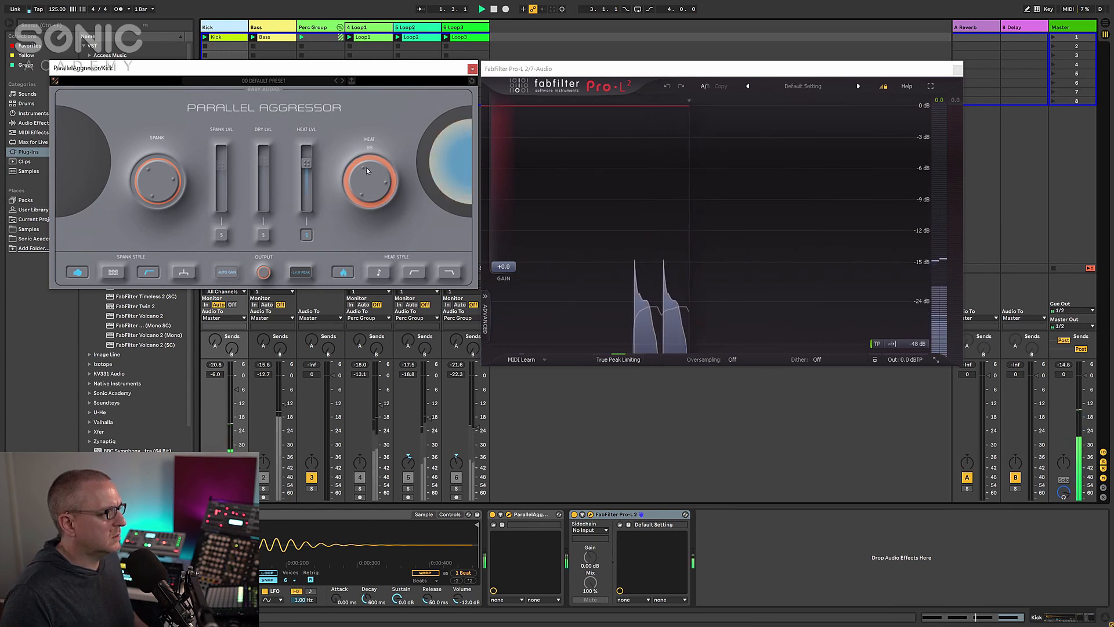
pyautogui.moveTo(367, 165)
pyautogui.mouseDown()
pyautogui.moveTo(359, 228)
pyautogui.moveTo(372, 182)
pyautogui.mouseUp()
# Step: Switch the Heat style from flame to Tone and audition it on the kick while adjusting the Heat amount
pyautogui.click(374, 273)
pyautogui.press('space')
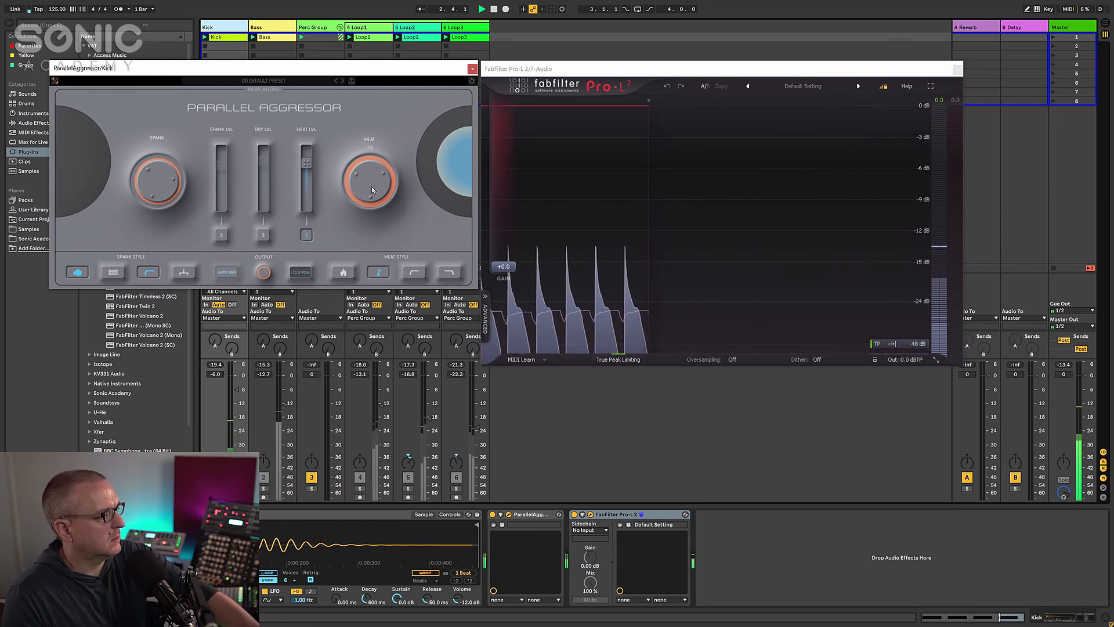
pyautogui.moveTo(369, 174); pyautogui.dragTo(361, 214)
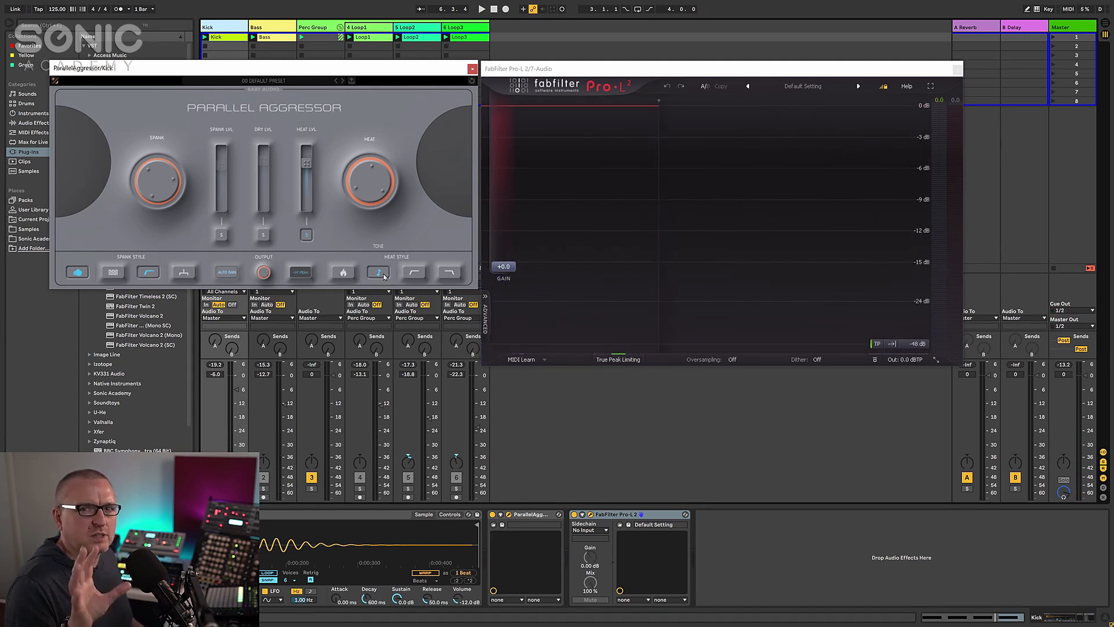
# Step: Play the kick through the soloed Heat channel and settle the Heat amount around its midpoint
pyautogui.press('space')
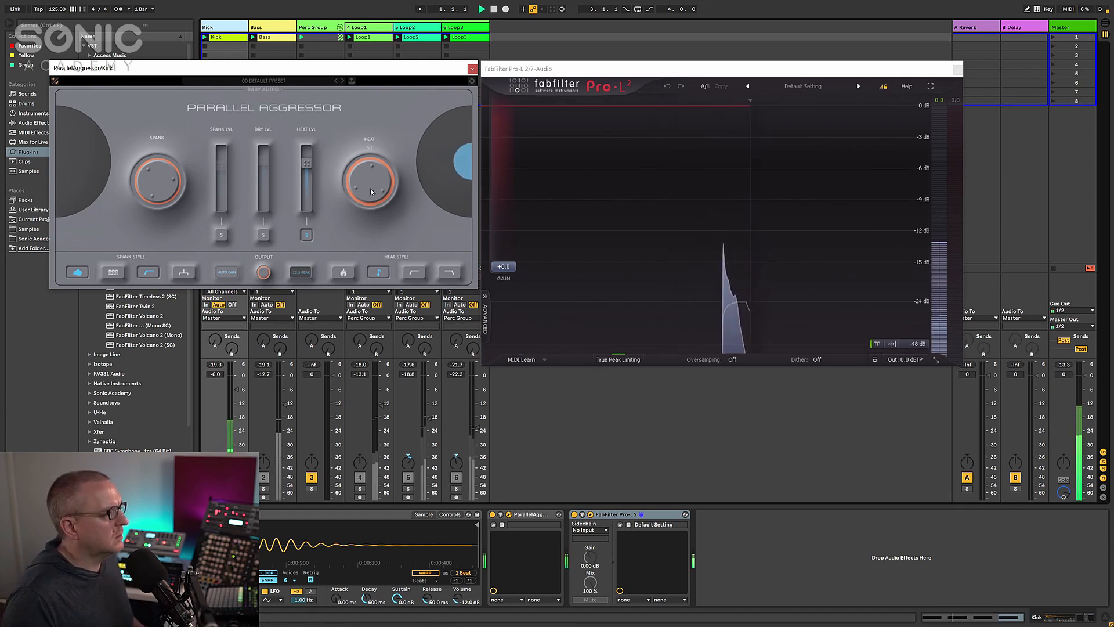
pyautogui.moveTo(361, 184); pyautogui.dragTo(363, 169)
pyautogui.press('space')
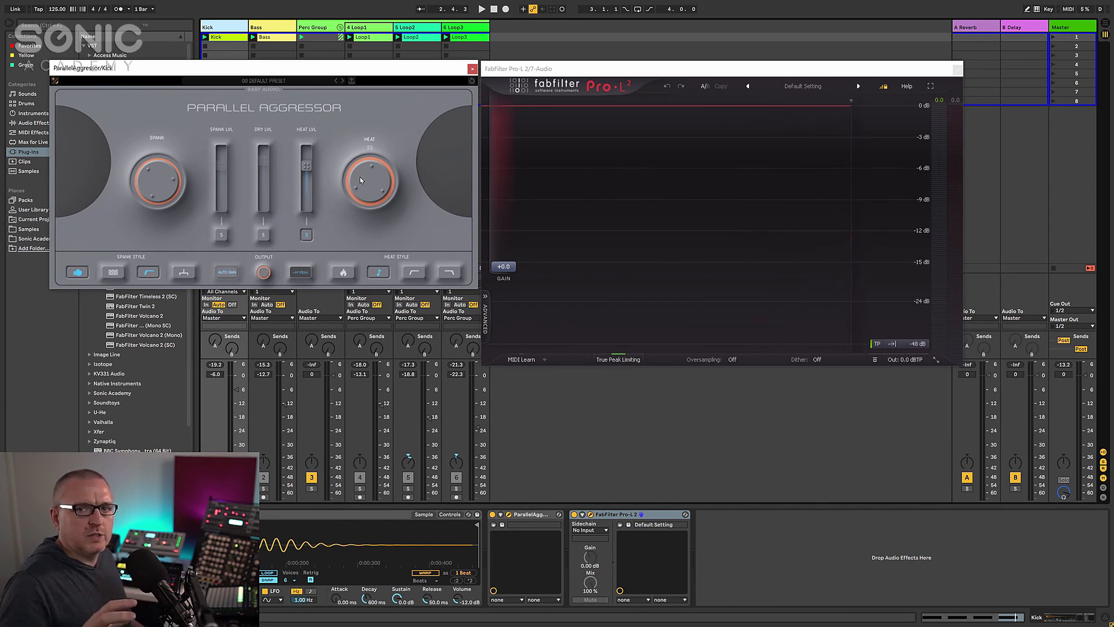
pyautogui.press('space')
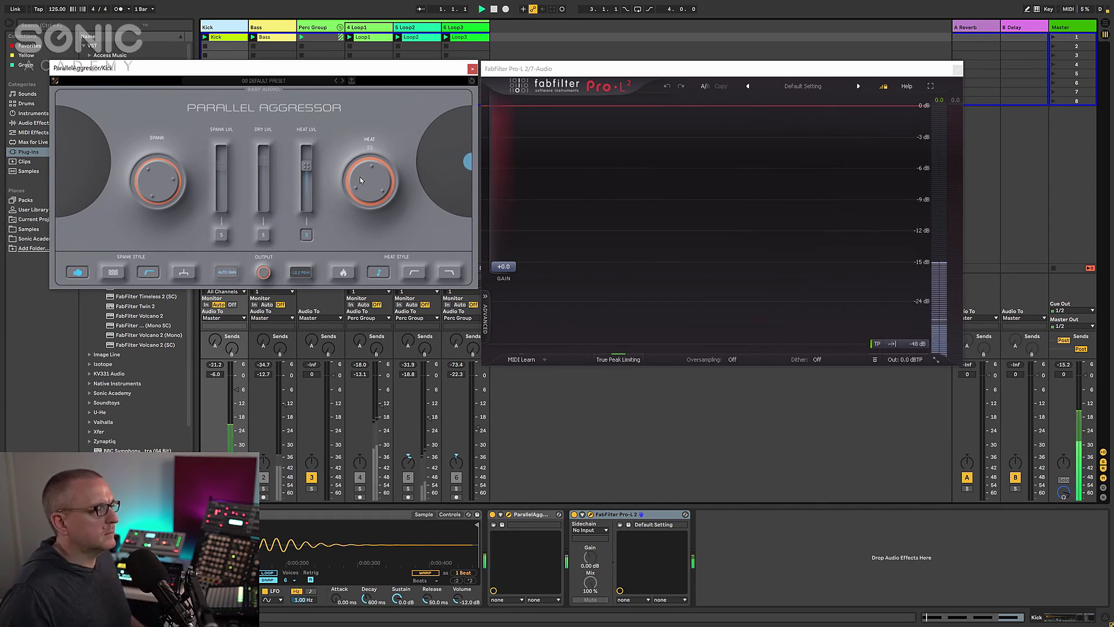
pyautogui.moveTo(361, 177)
pyautogui.mouseDown()
pyautogui.moveTo(364, 196)
pyautogui.moveTo(363, 180)
pyautogui.mouseUp()
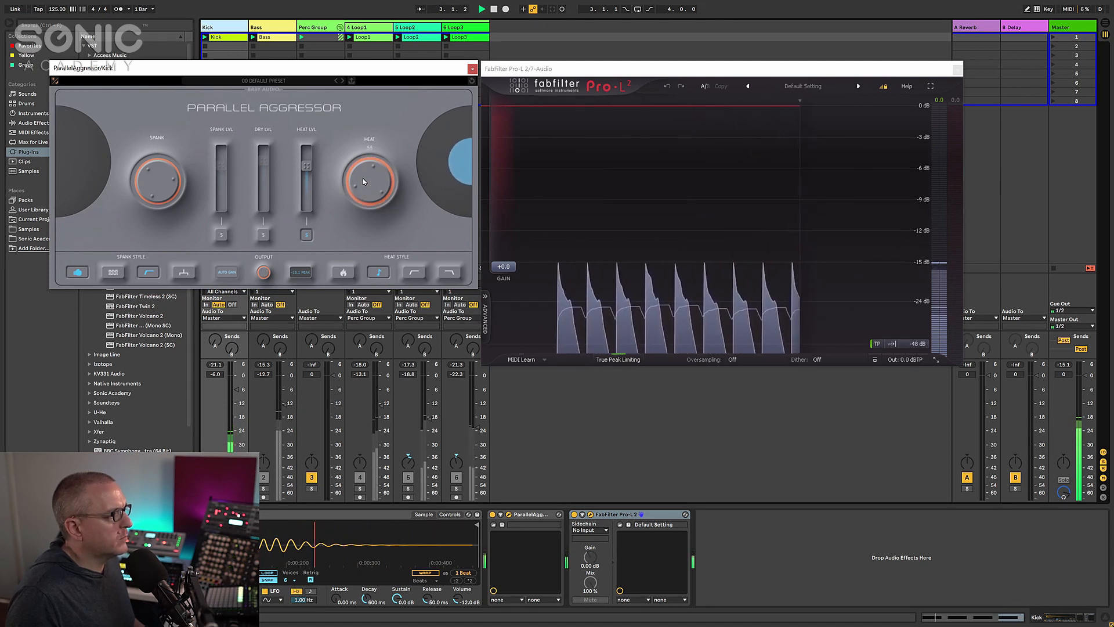
# Step: Unsolo Heat and blend it with the Spank and dry signals, setting the Heat level slightly below 0 dB
pyautogui.moveTo(308, 173); pyautogui.dragTo(307, 211)
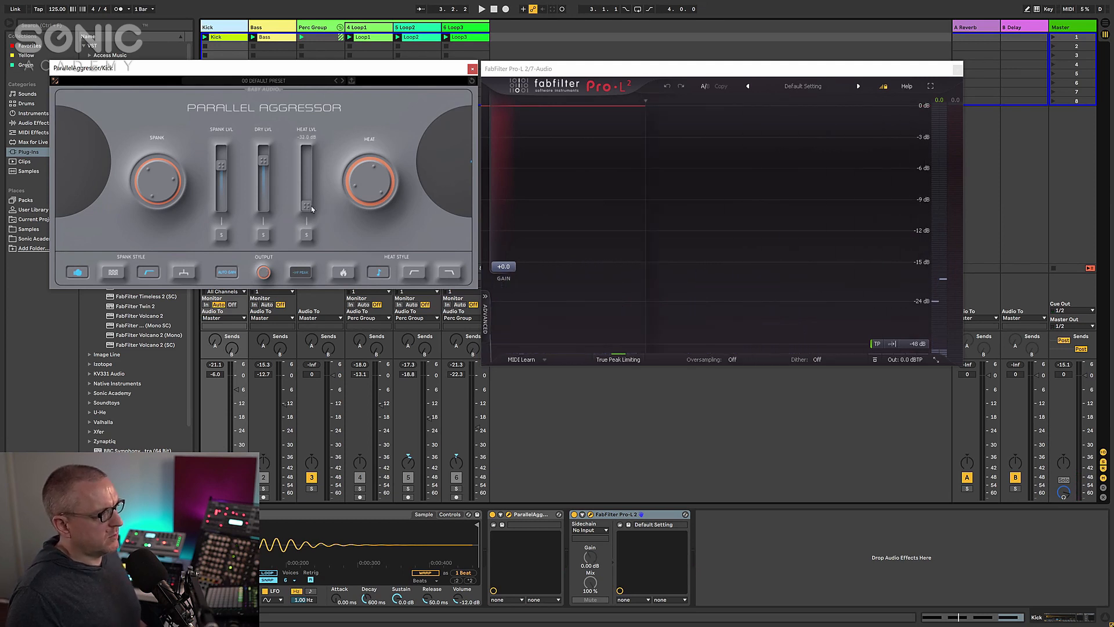
pyautogui.press('space')
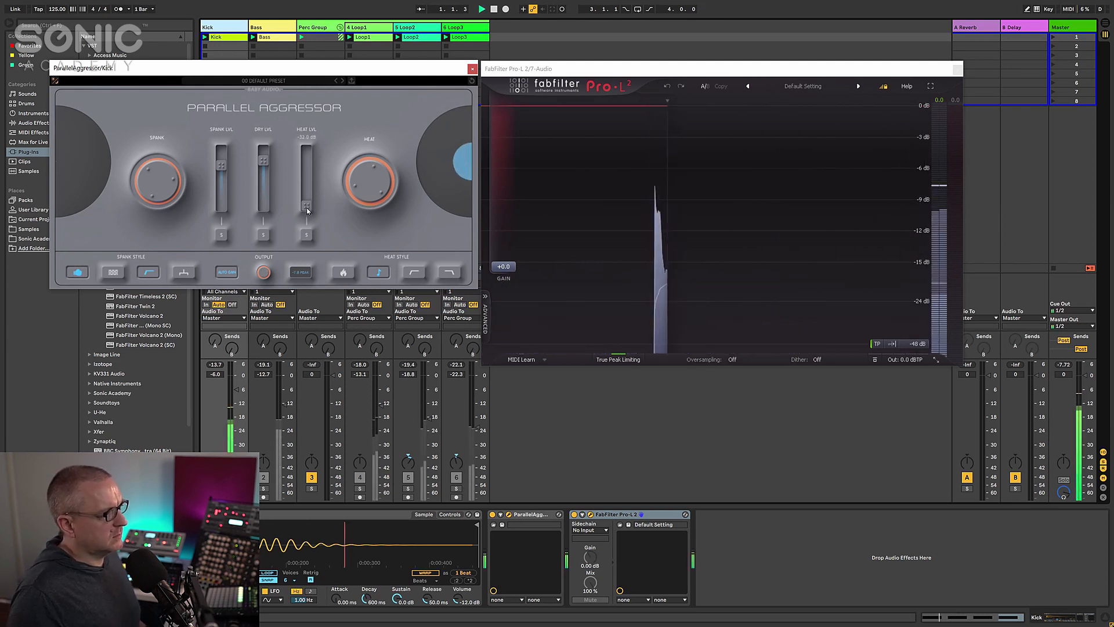
pyautogui.moveTo(308, 209)
pyautogui.mouseDown()
pyautogui.moveTo(309, 165)
pyautogui.moveTo(309, 235)
pyautogui.mouseUp()
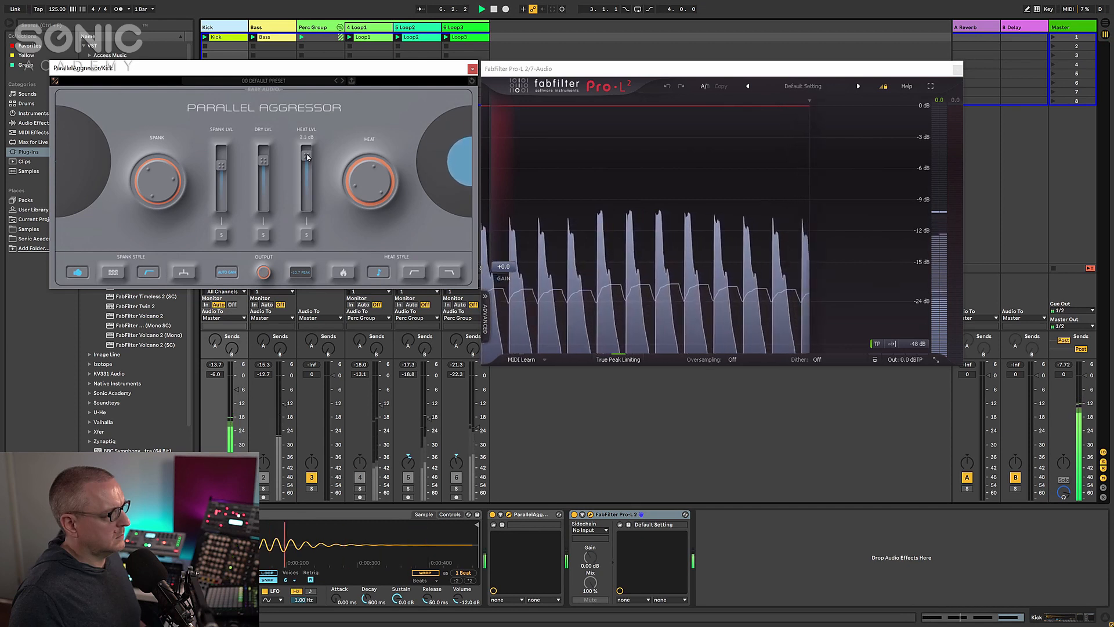
pyautogui.moveTo(308, 156); pyautogui.dragTo(306, 190)
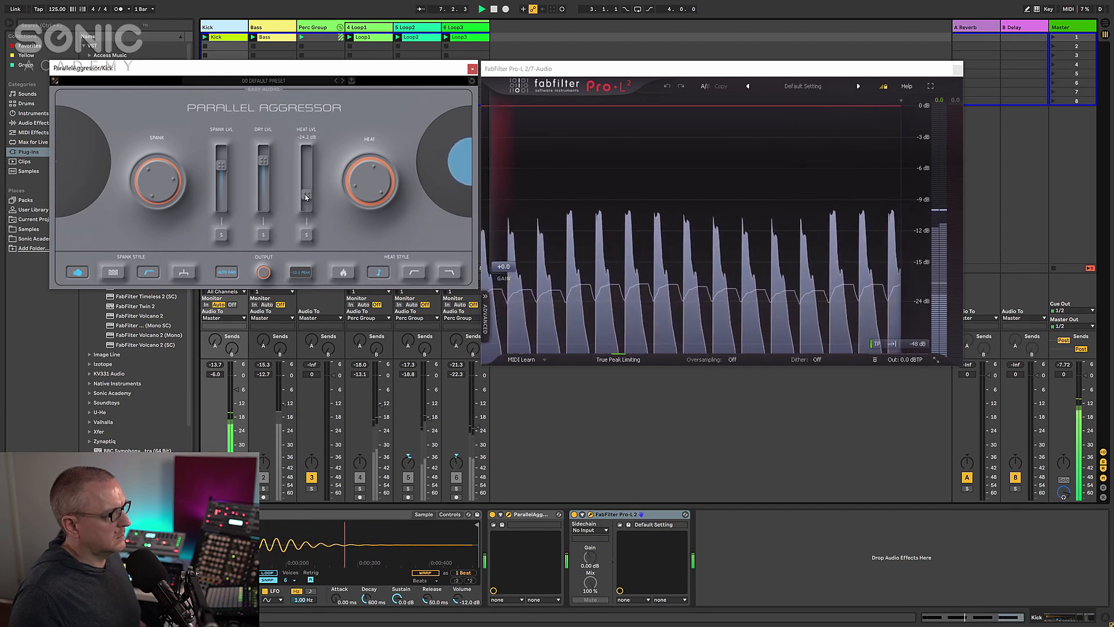
pyautogui.moveTo(305, 196); pyautogui.dragTo(307, 170)
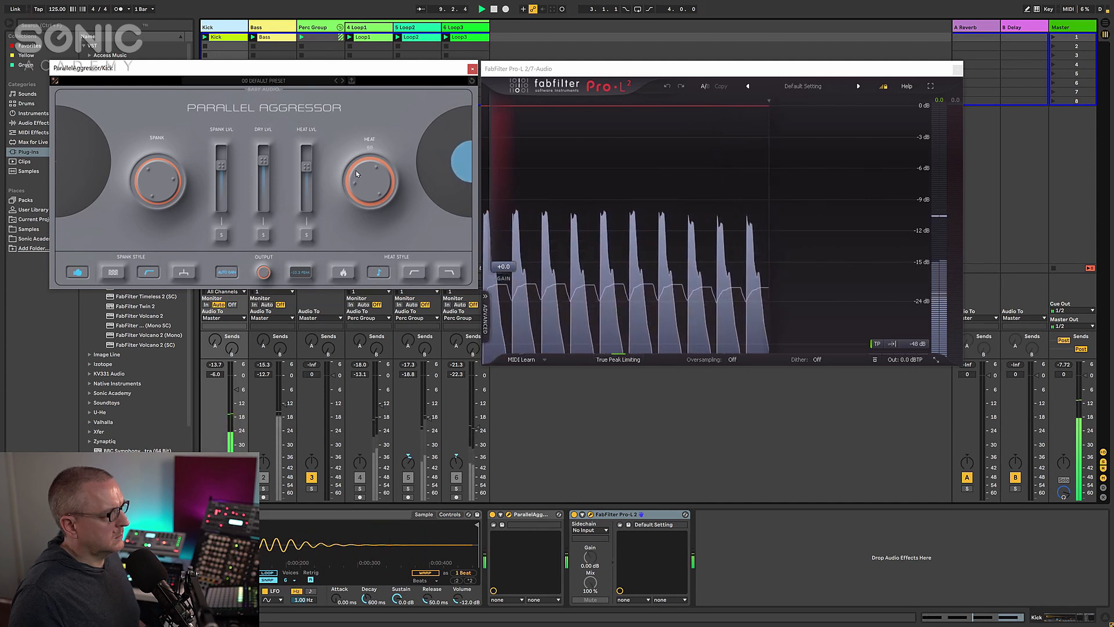
pyautogui.moveTo(306, 167); pyautogui.dragTo(306, 163)
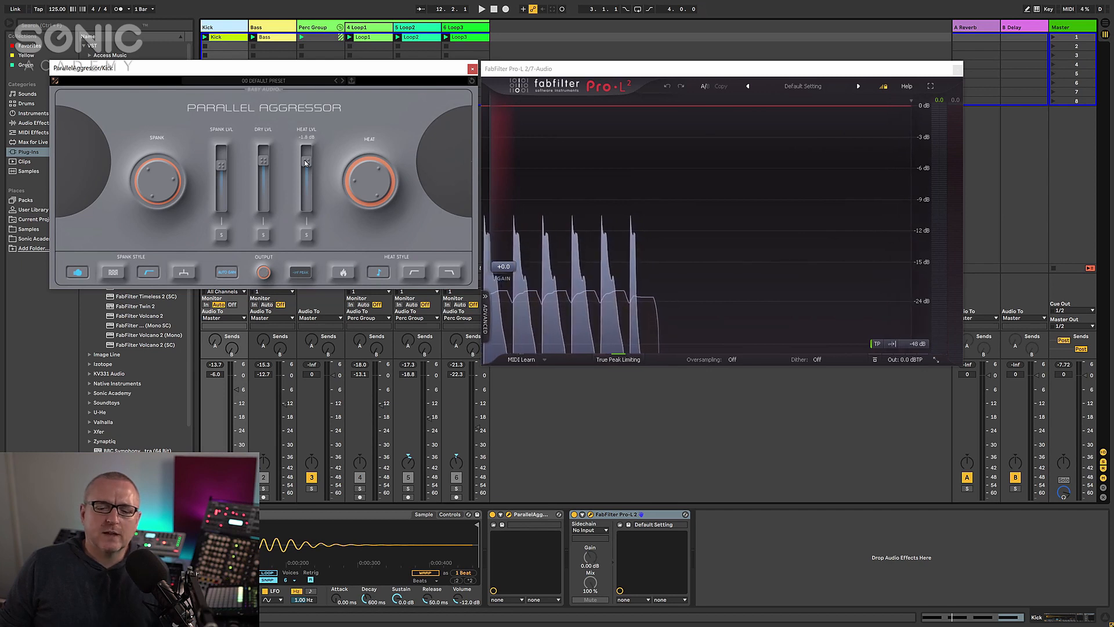
pyautogui.press('space')
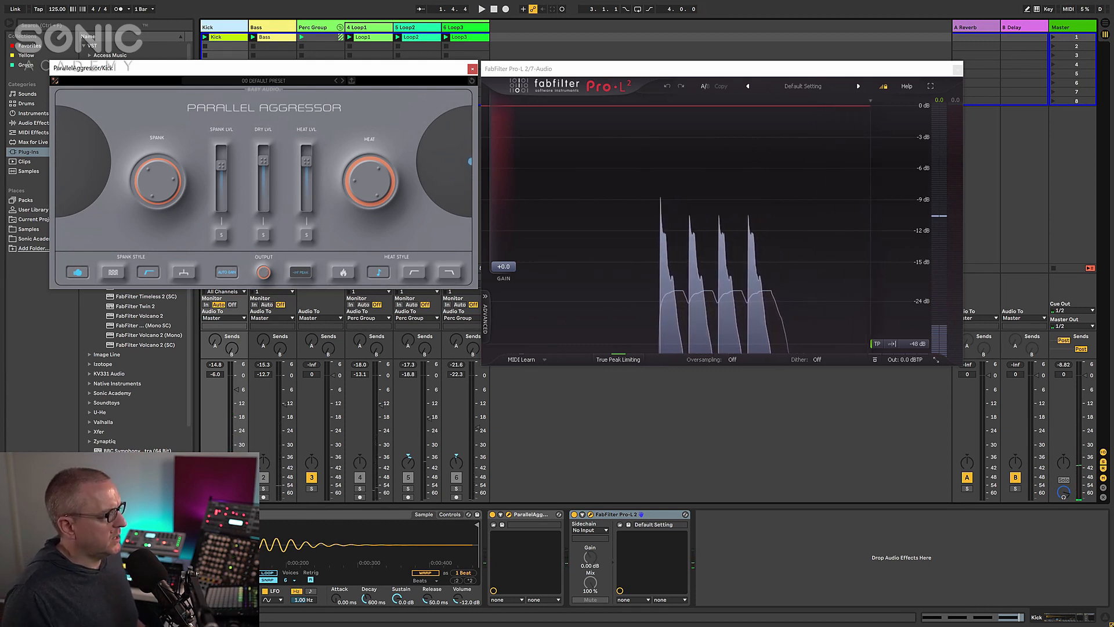
# Step: Unsolo the Kick track, close Pro-L 2 and move Parallel Aggressor to the empty session area to compare its bypass in the full mix
pyautogui.click(215, 488)
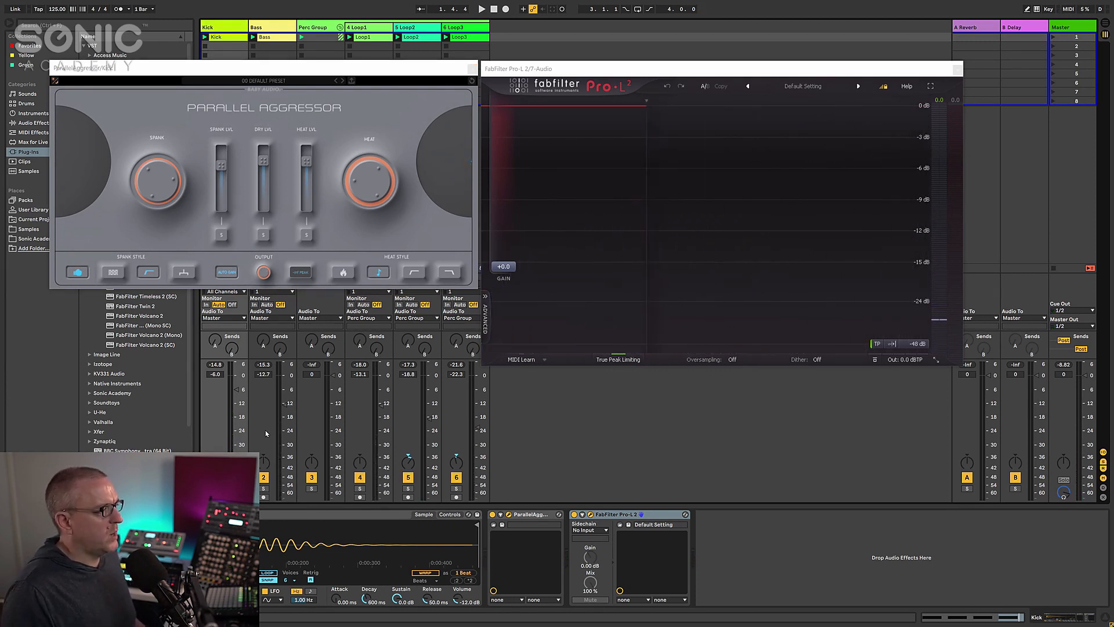
pyautogui.click(956, 72)
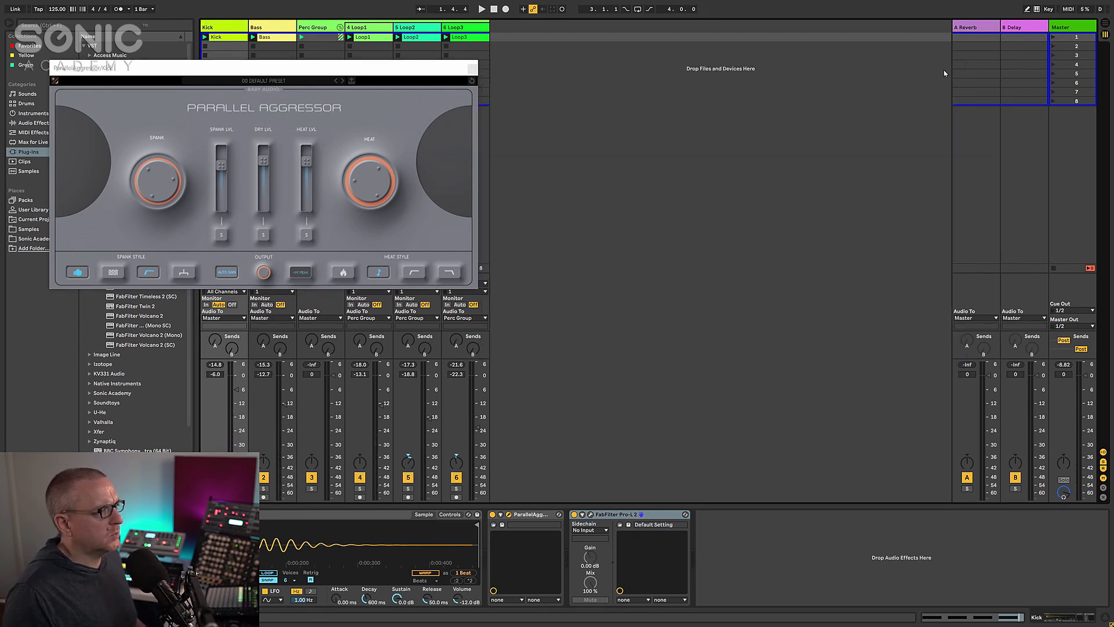
pyautogui.moveTo(312, 70); pyautogui.dragTo(767, 96)
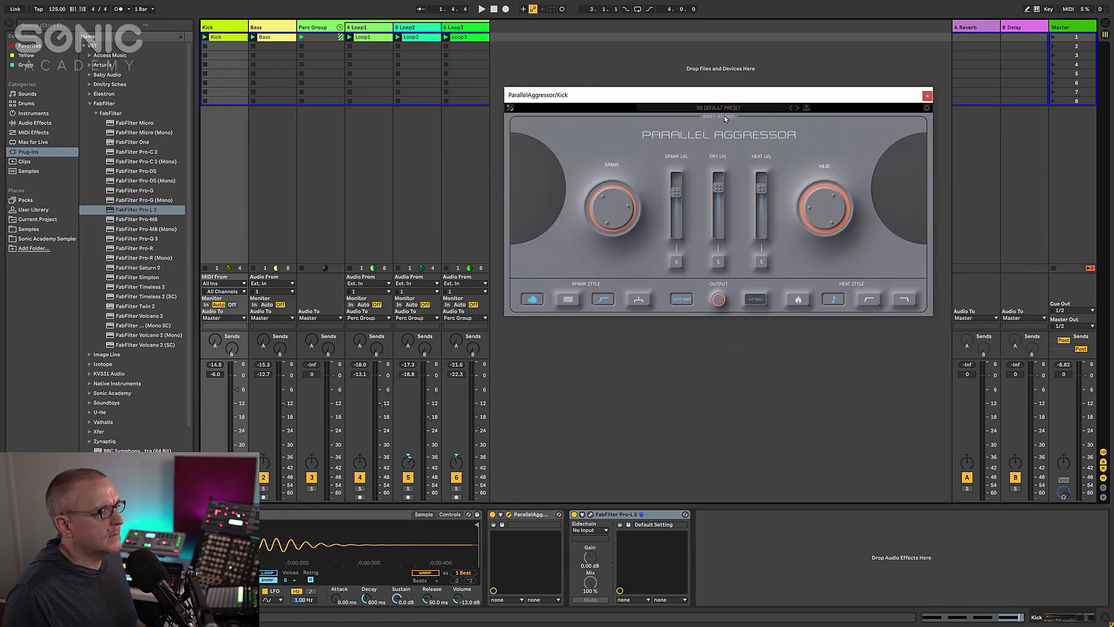
pyautogui.press('space')
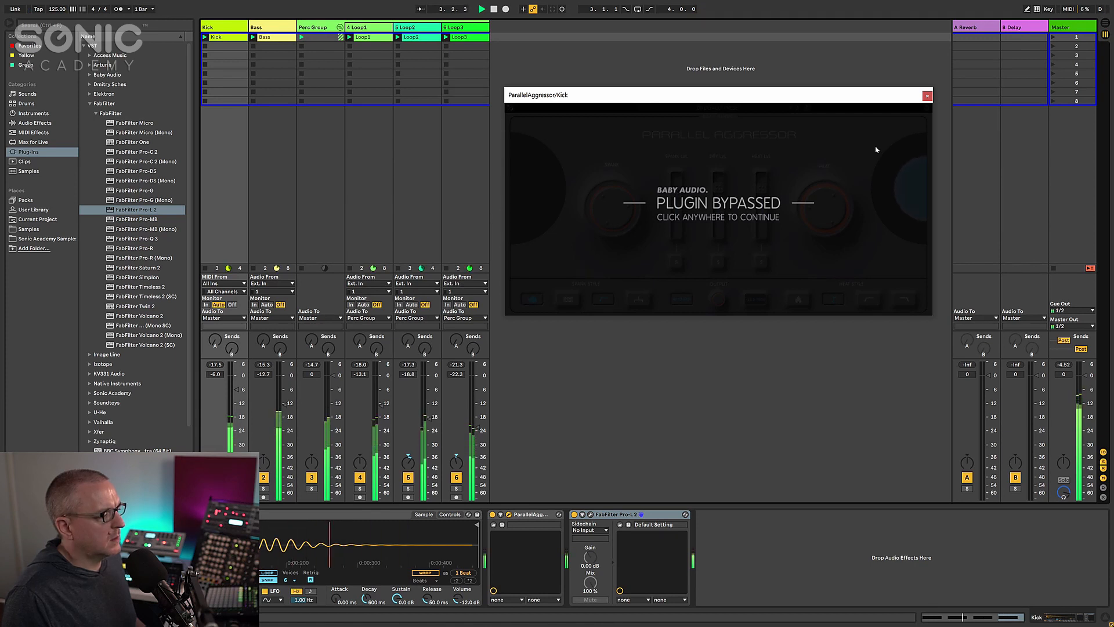
# Step: Compare Parallel Aggressor active and bypassed on the kick while the full mix plays, leaving the effect active
pyautogui.click(722, 116)
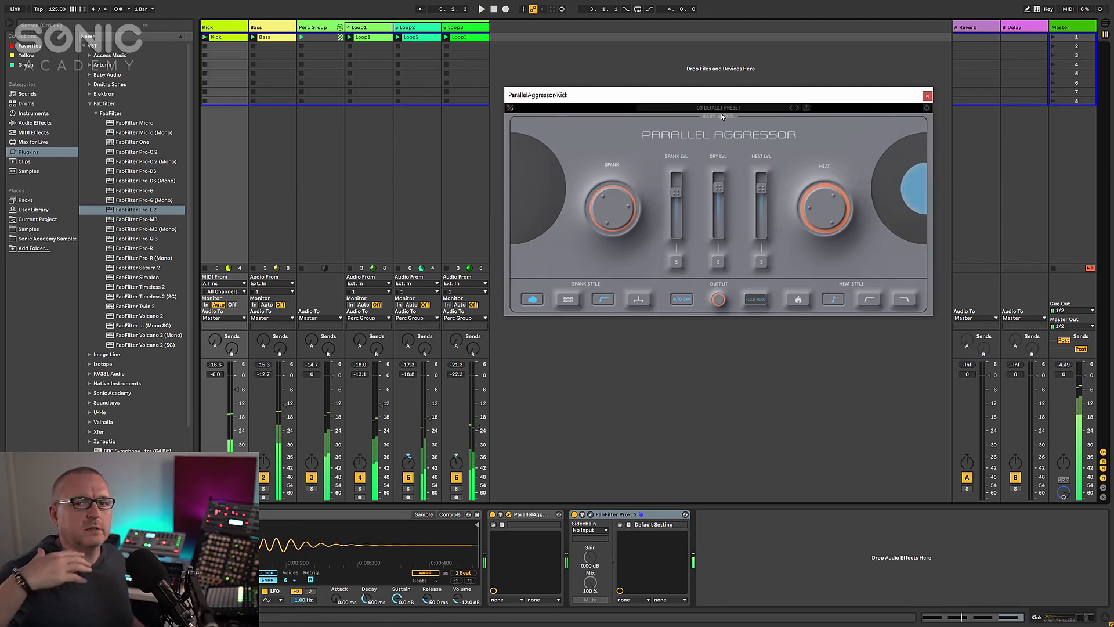
pyautogui.press('space')
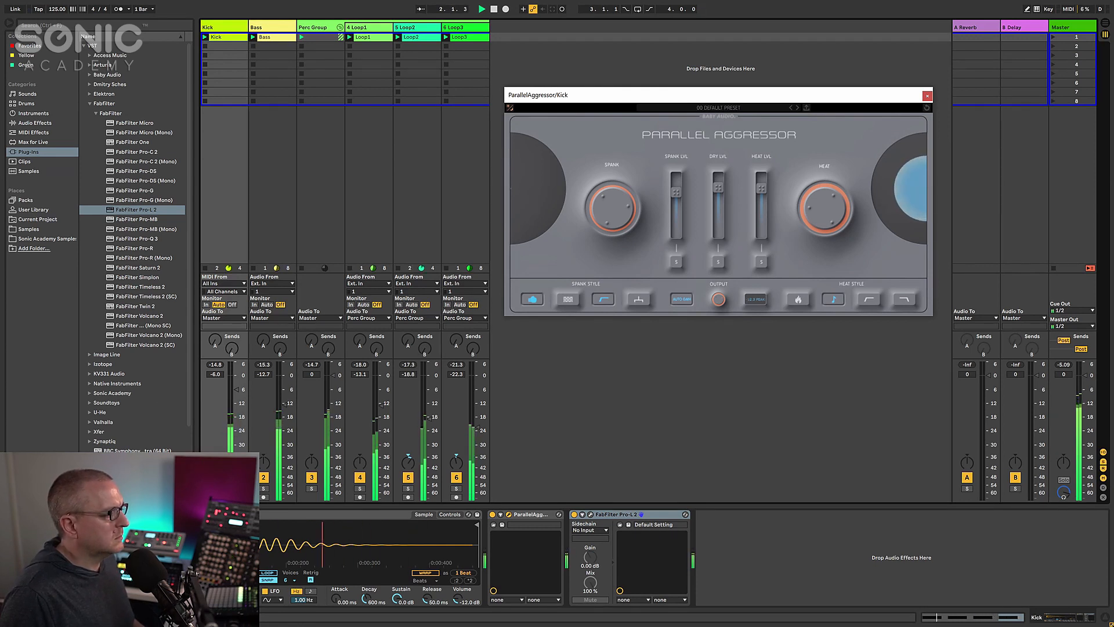
pyautogui.click(215, 489)
pyautogui.click(215, 489)
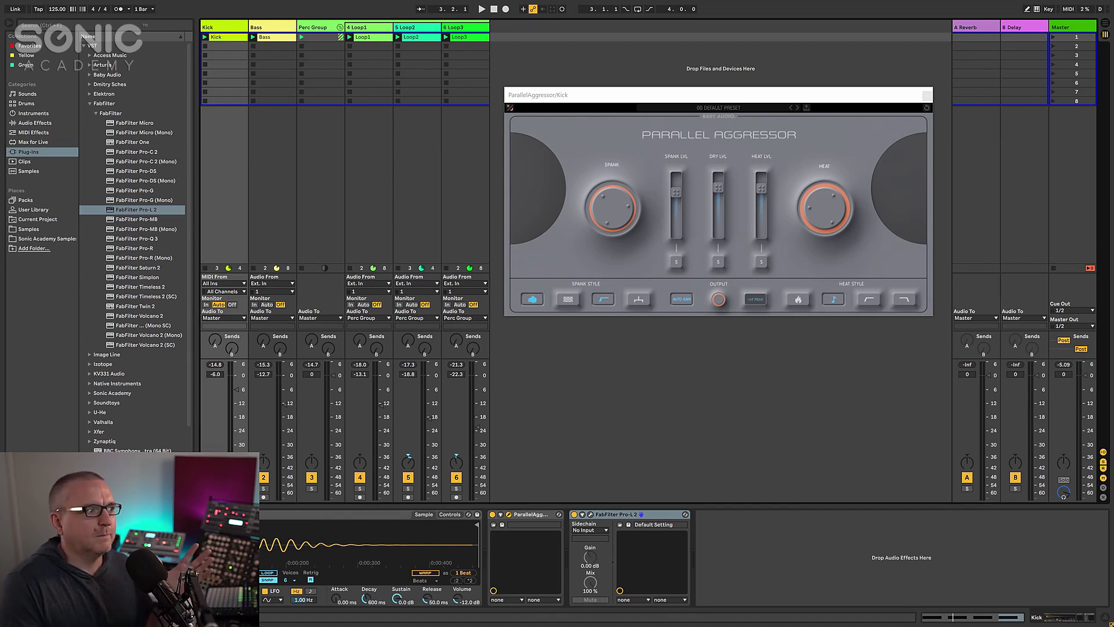
pyautogui.press('space')
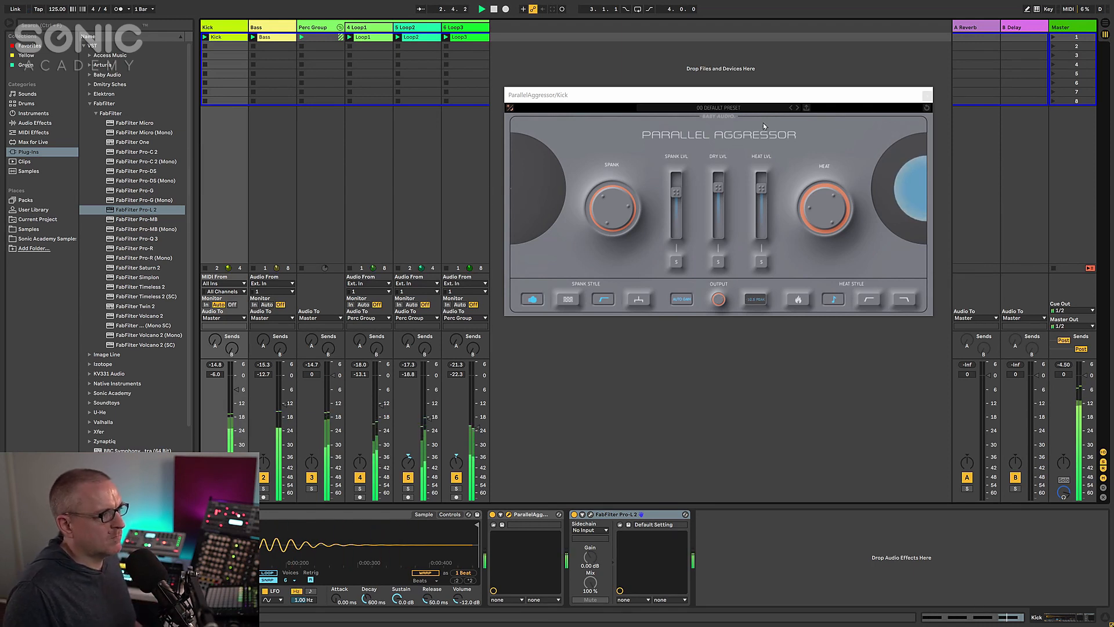
pyautogui.click(729, 120)
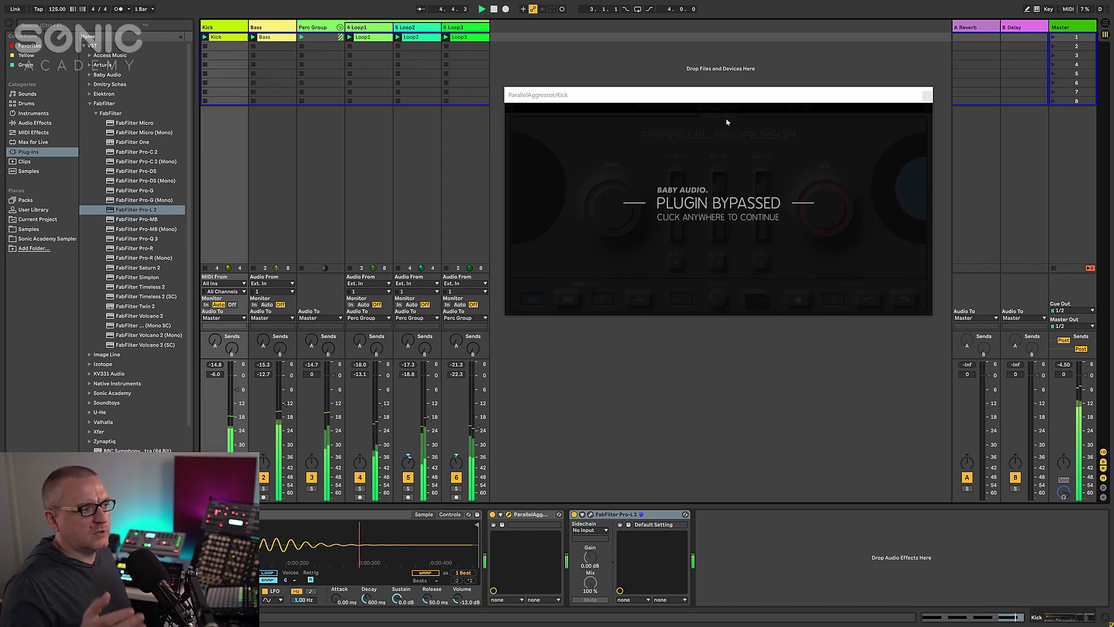
pyautogui.click(725, 120)
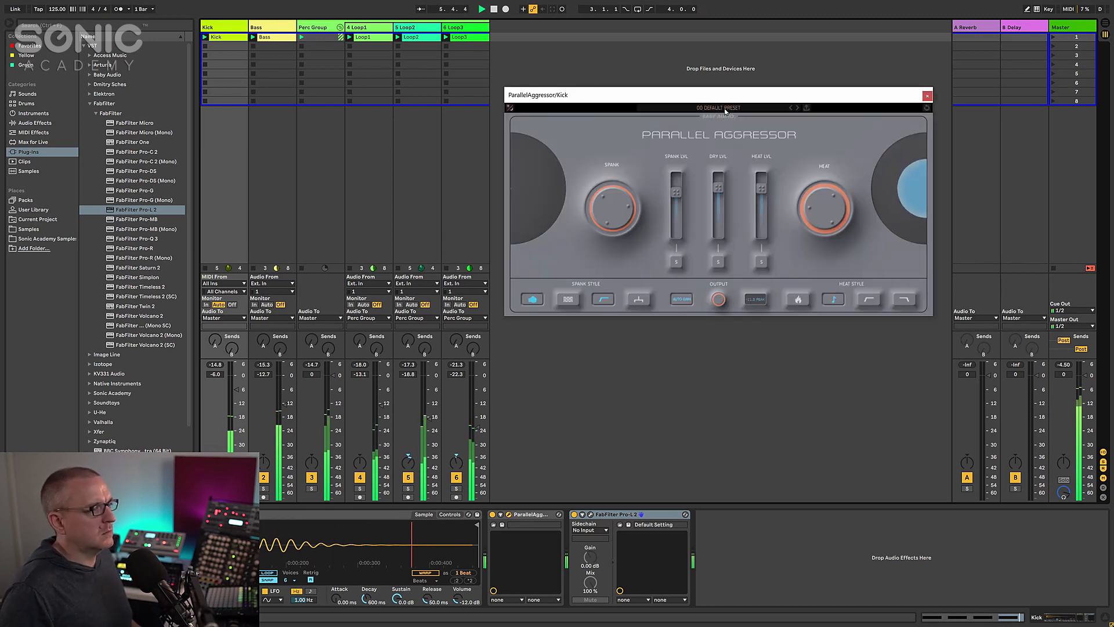
pyautogui.click(688, 43)
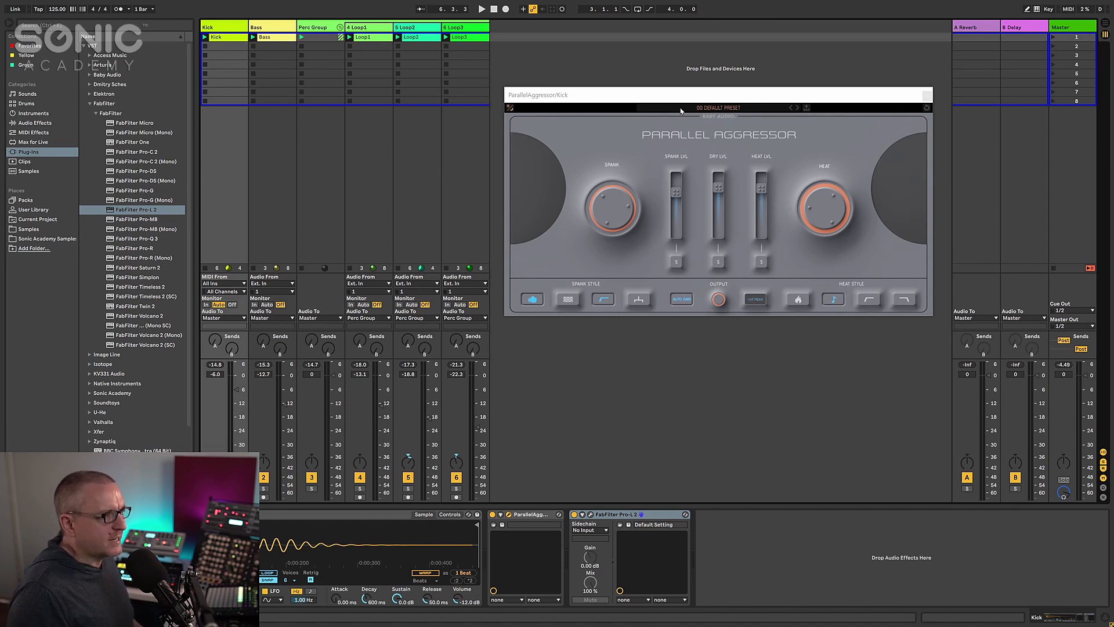
# Step: Close the kick's Parallel Aggressor window, solo the Bass track, and add Baby Audio's ParallelAggressor to it in bypass
pyautogui.click(927, 95)
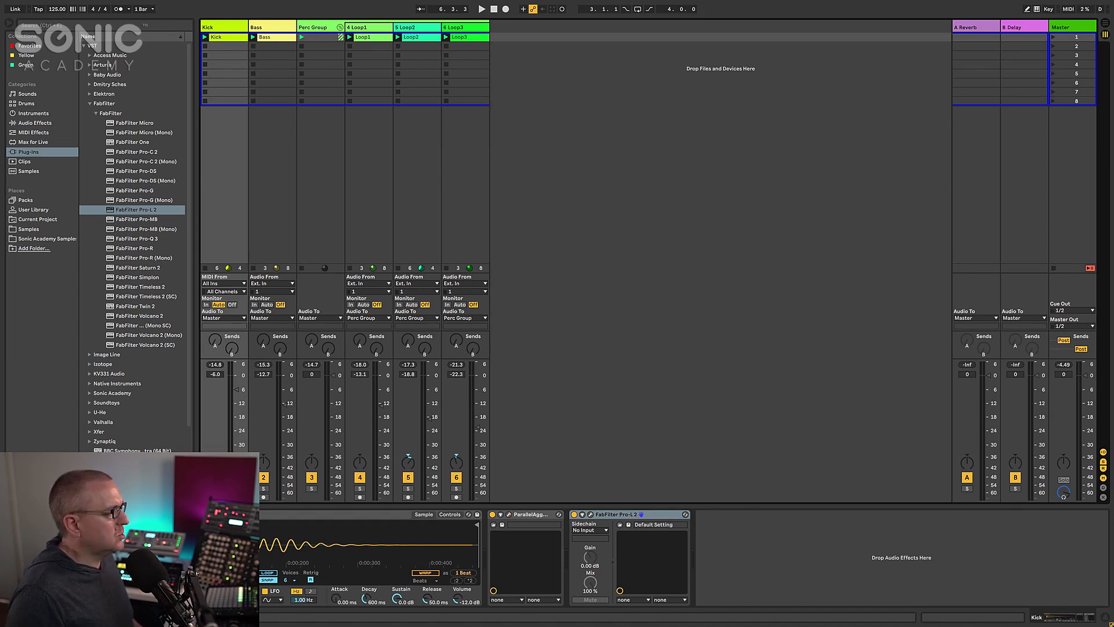
pyautogui.click(264, 489)
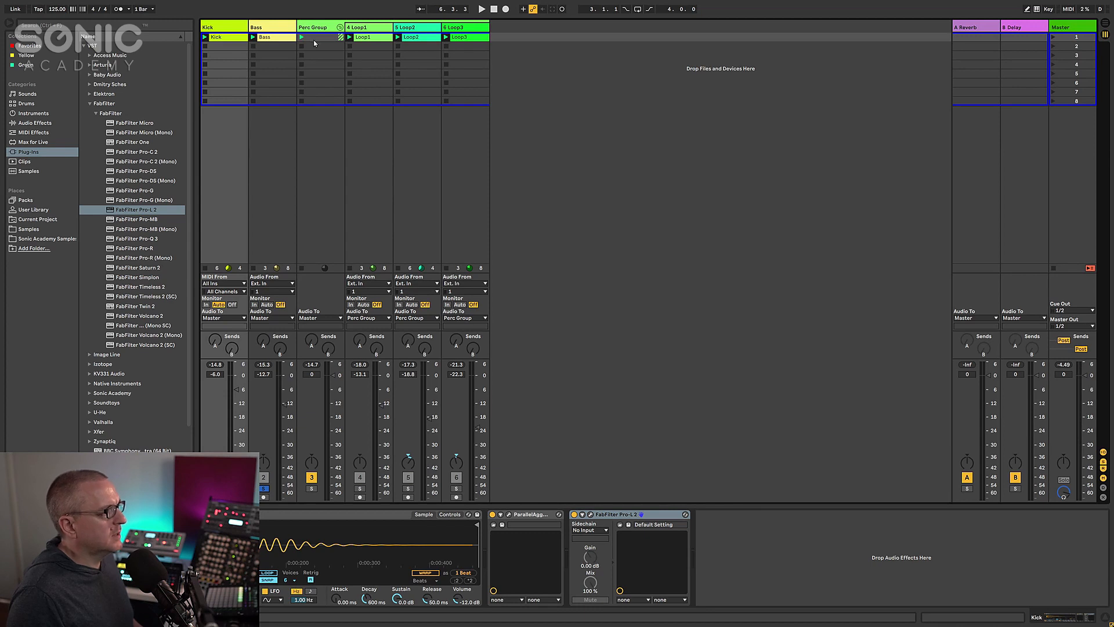
pyautogui.click(271, 29)
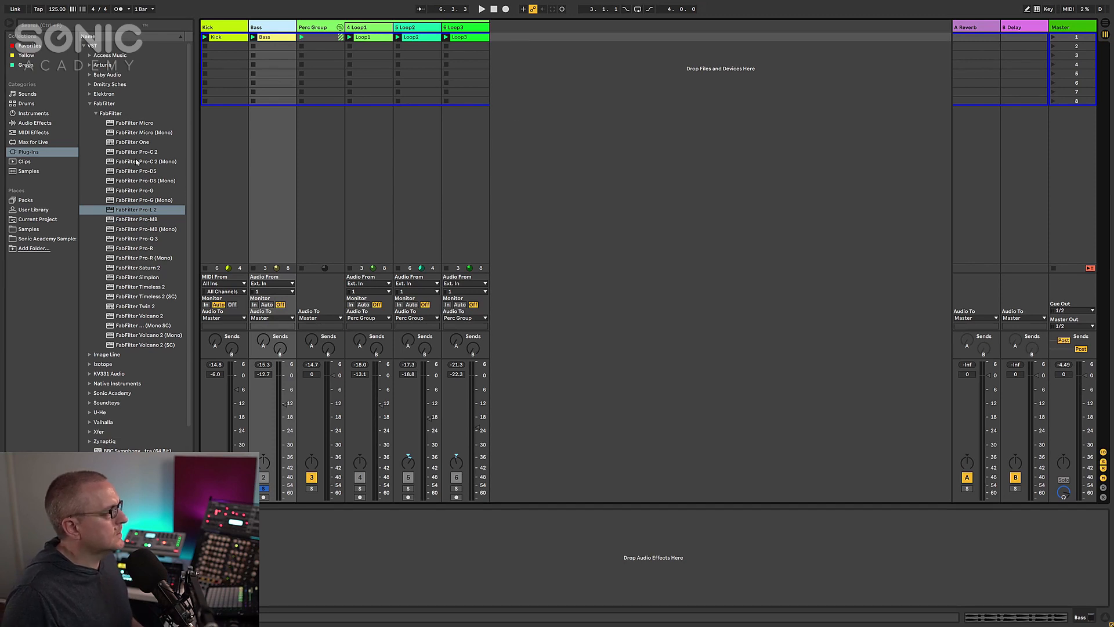
pyautogui.click(90, 74)
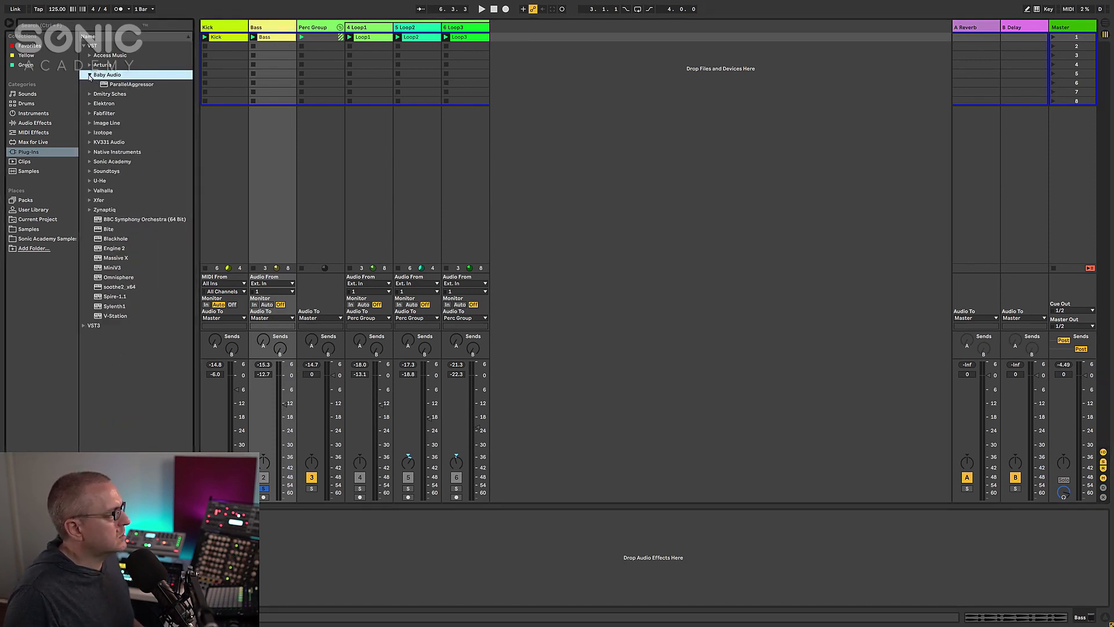
pyautogui.moveTo(121, 87); pyautogui.dragTo(269, 140)
pyautogui.moveTo(717, 118); pyautogui.dragTo(737, 127)
pyautogui.click(475, 134)
pyautogui.click(475, 135)
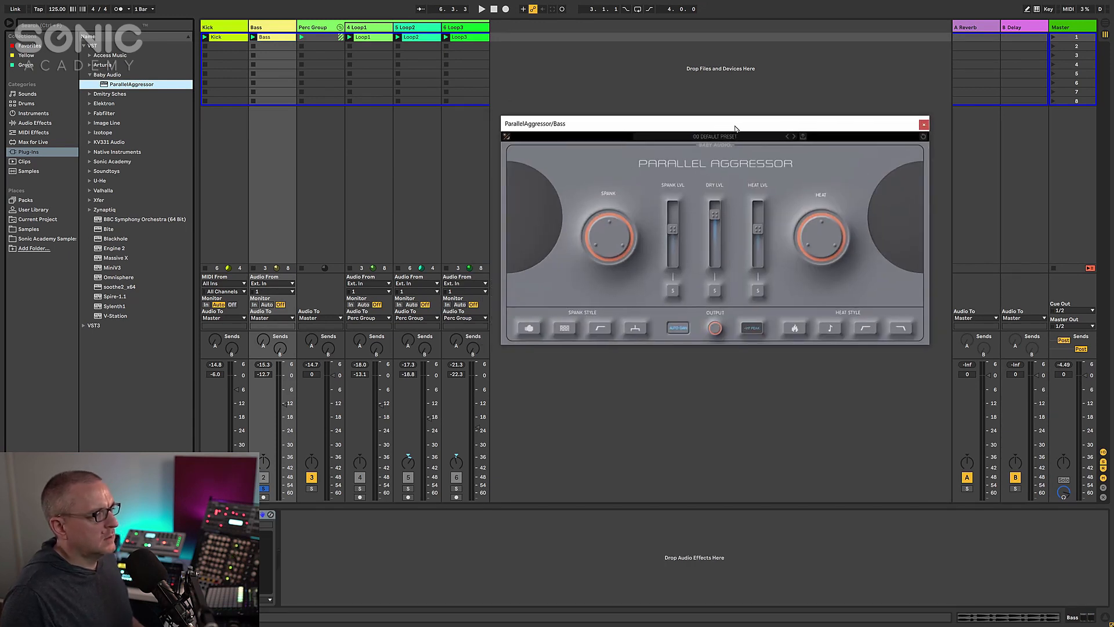
# Step: Audition the unprocessed bass in solo and together with the rest of the mix, keeping Parallel Aggressor bypassed
pyautogui.press('space')
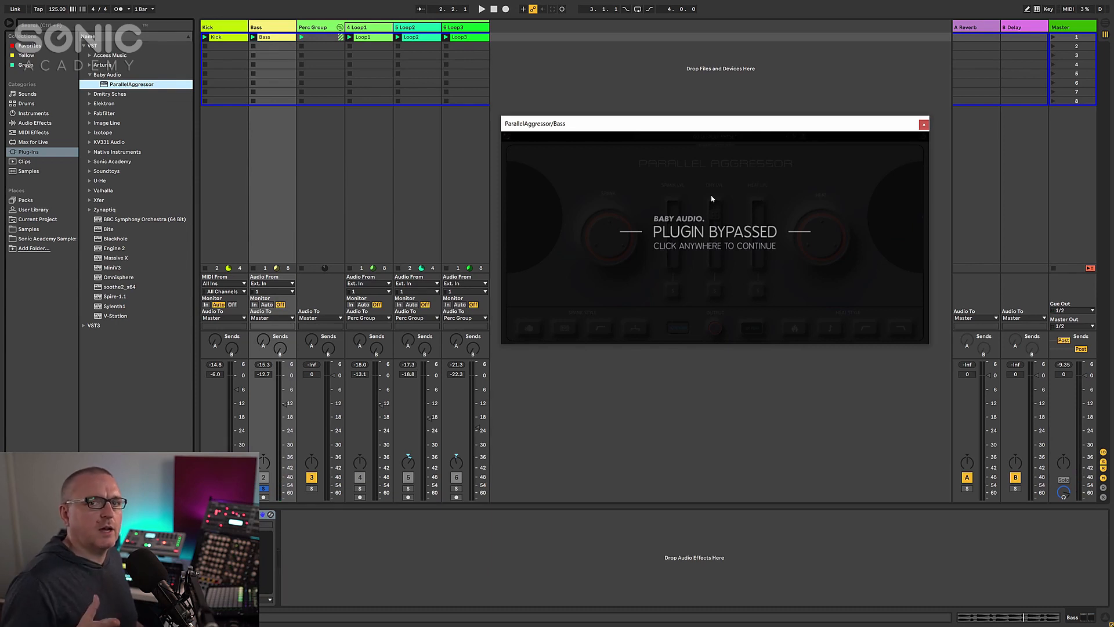
pyautogui.press('space')
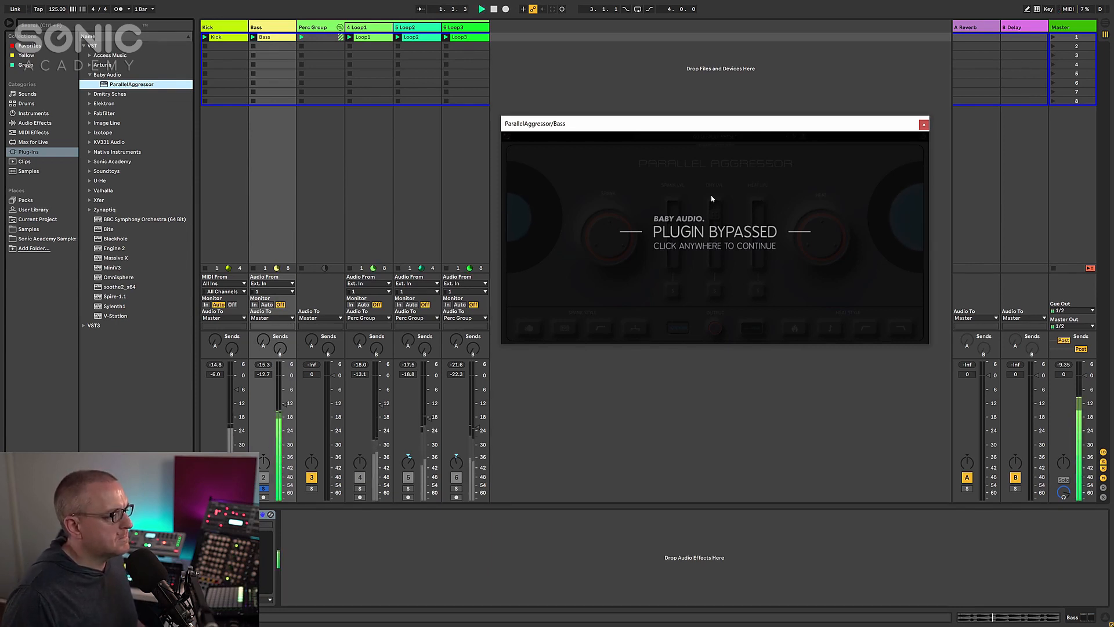
pyautogui.keyDown('ctrl'); pyautogui.click(215, 488); pyautogui.keyUp('ctrl')
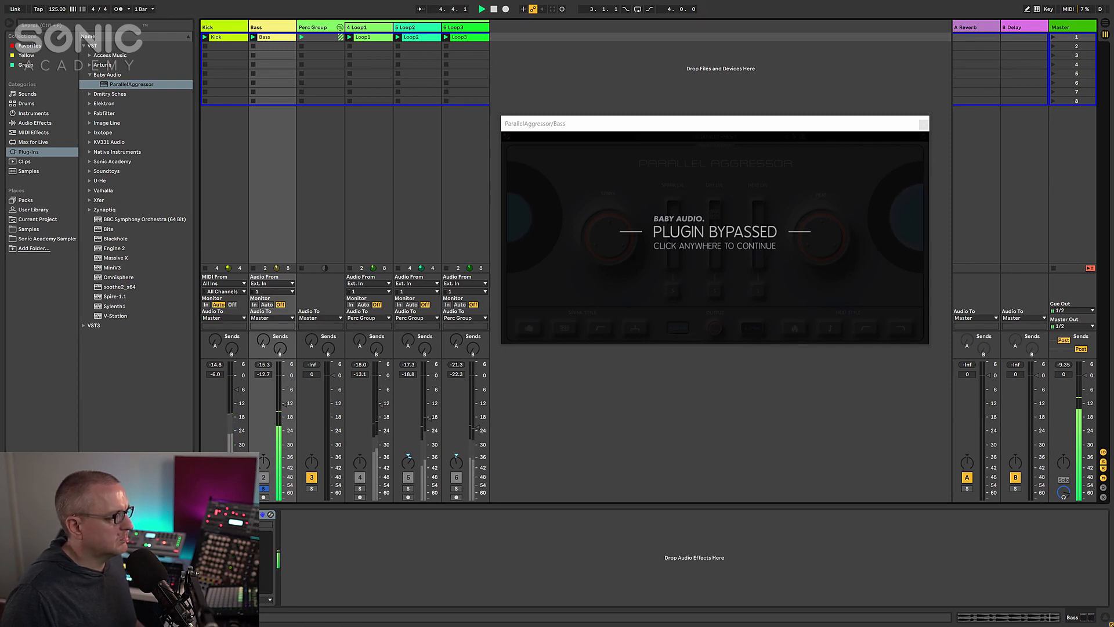
pyautogui.click(264, 489)
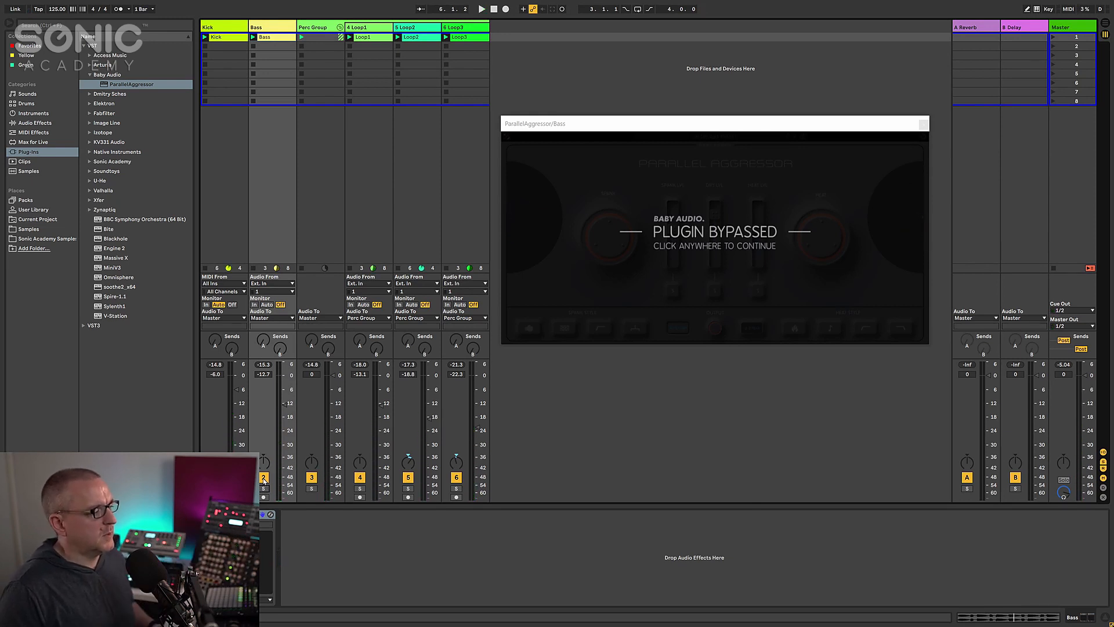
pyautogui.press('space')
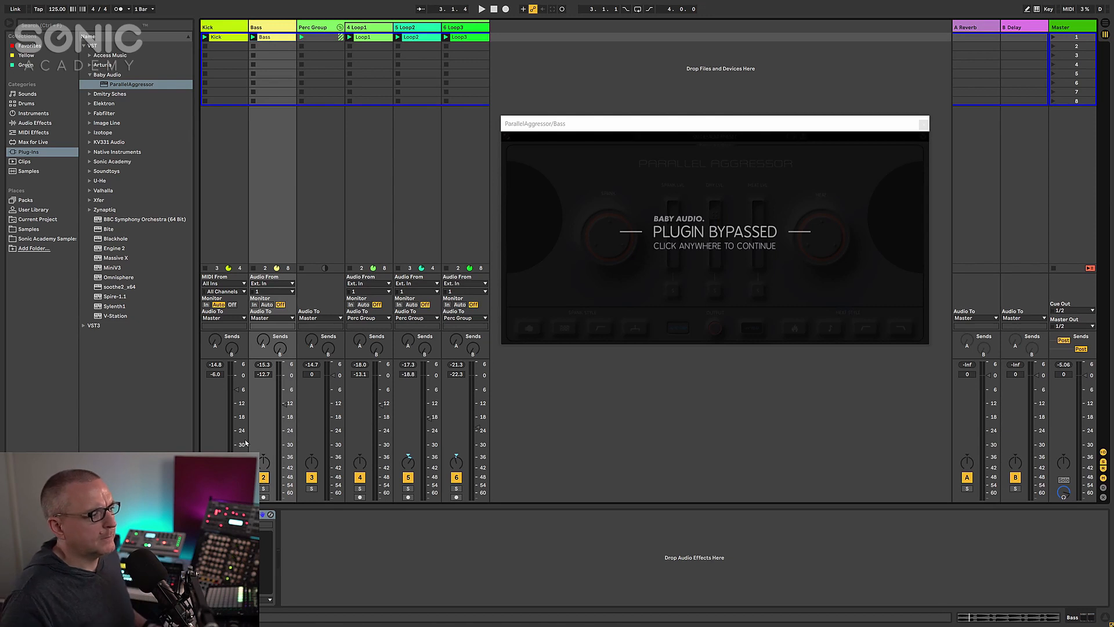
# Step: Reactivate Parallel Aggressor, play the soloed Bass track, and solo the Spank channel while raising its Spank amount
pyautogui.click(723, 171)
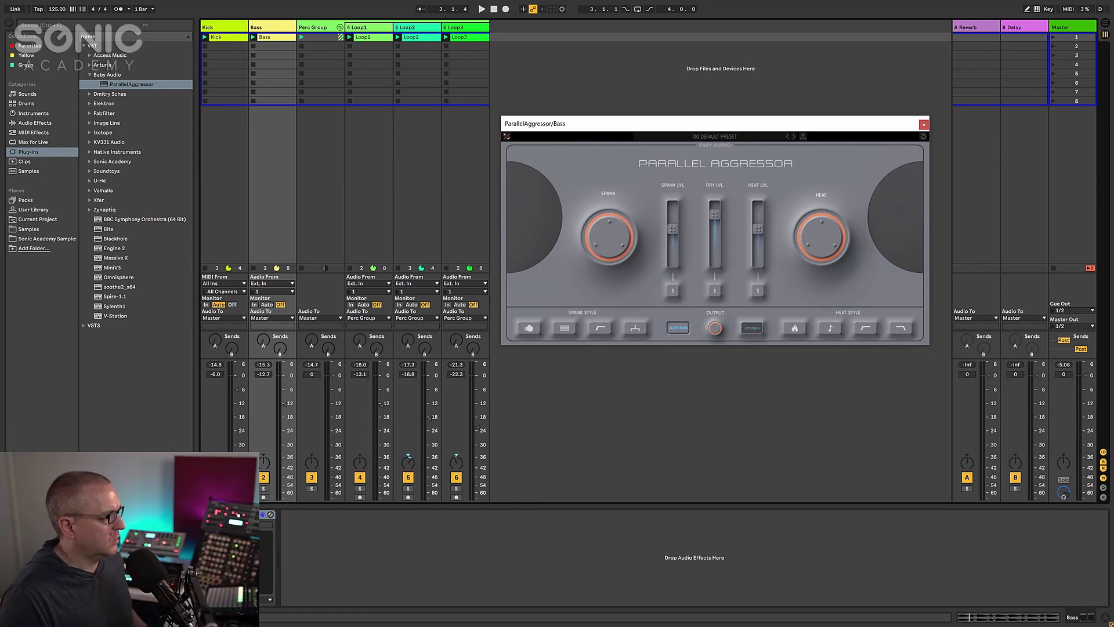
pyautogui.click(263, 489)
pyautogui.press('space')
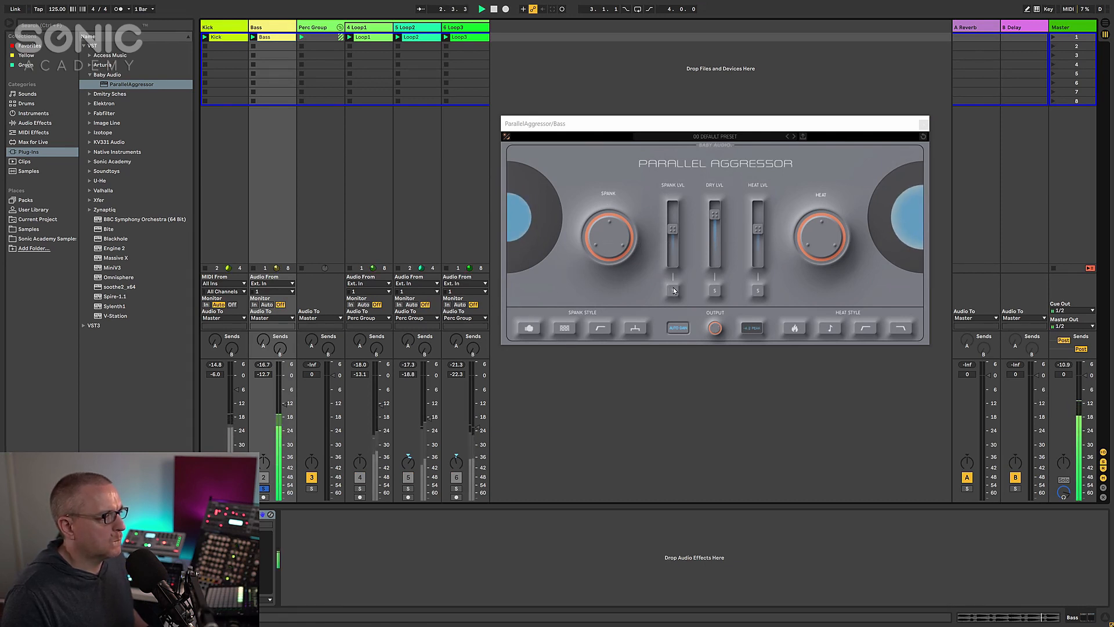
pyautogui.moveTo(604, 250); pyautogui.dragTo(601, 220)
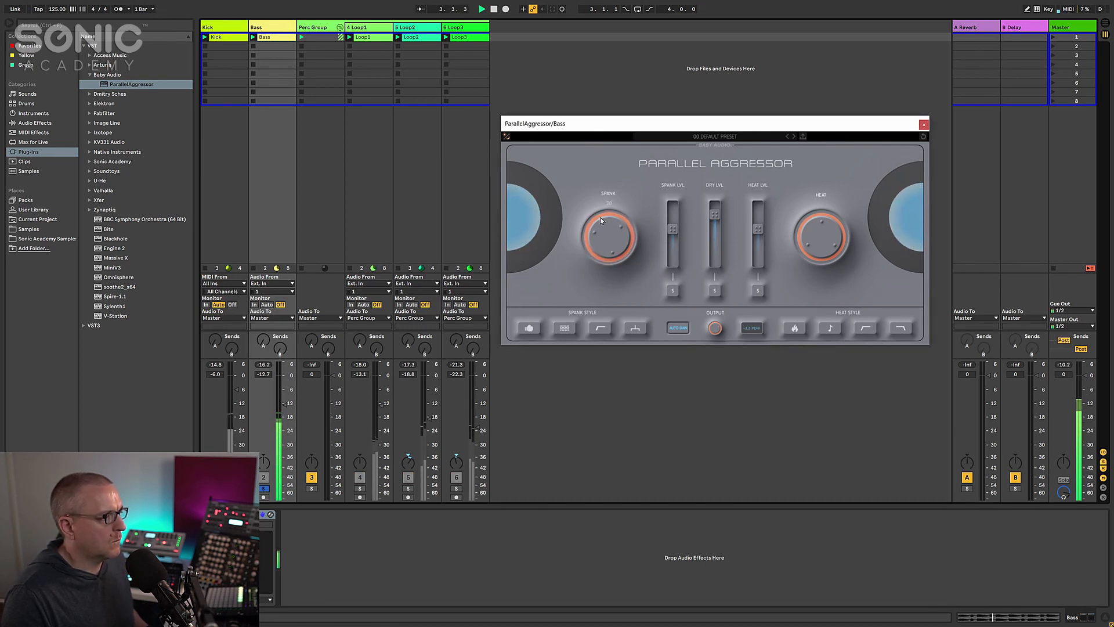
pyautogui.click(673, 290)
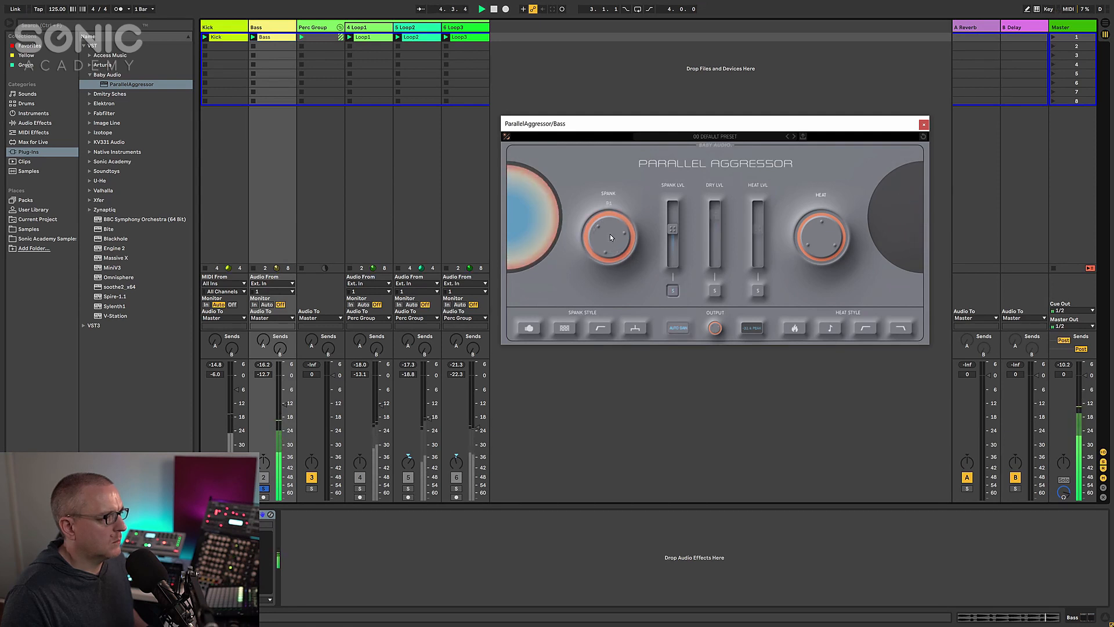
# Step: Enable the first two Spank styles and SC Filter on the bass, and fine-tune the Spank amount by ear
pyautogui.click(537, 331)
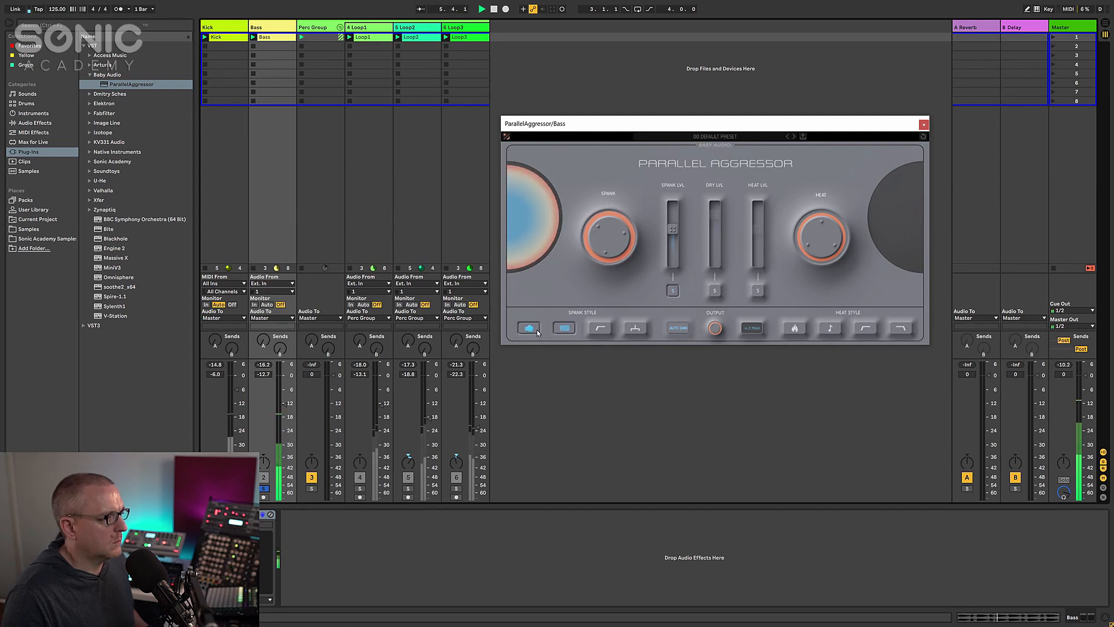
pyautogui.click(604, 333)
pyautogui.moveTo(671, 243)
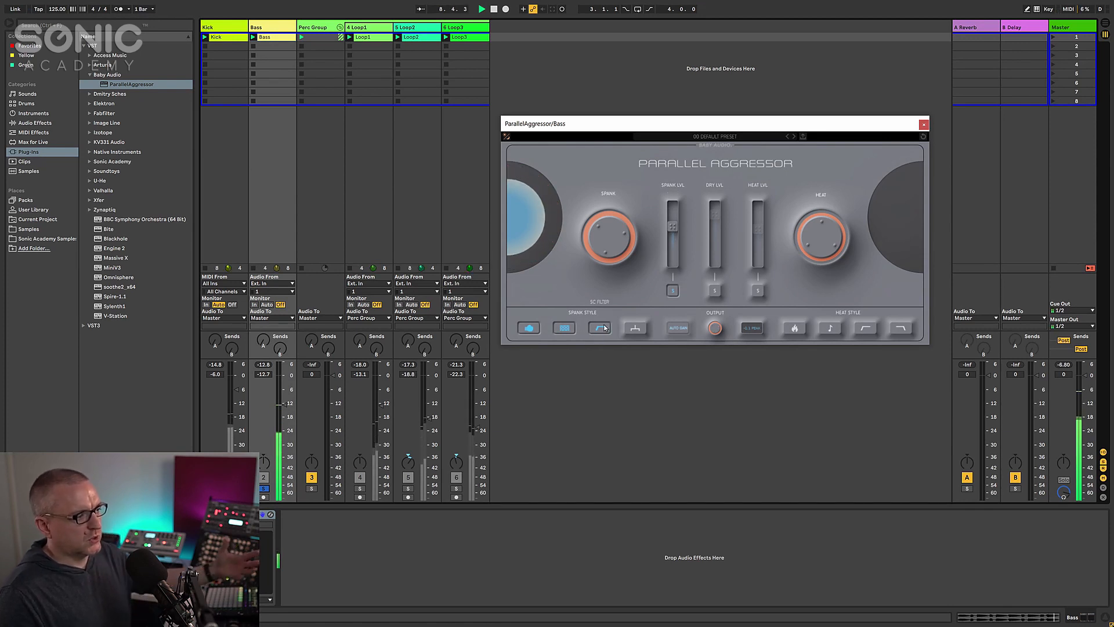
pyautogui.moveTo(609, 238)
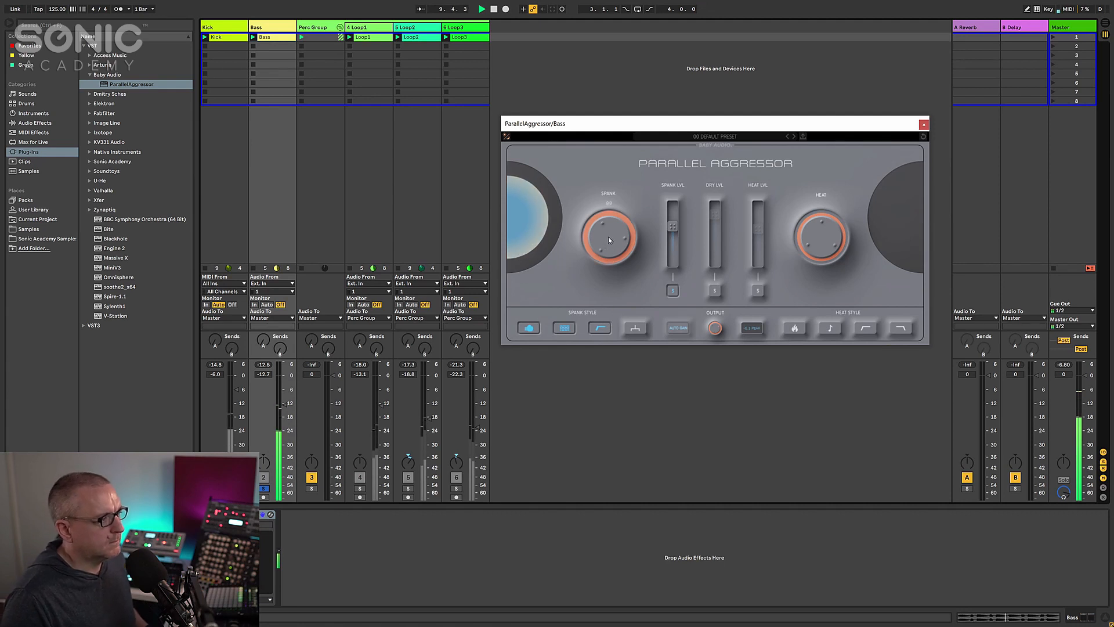
pyautogui.moveTo(608, 236); pyautogui.dragTo(607, 241)
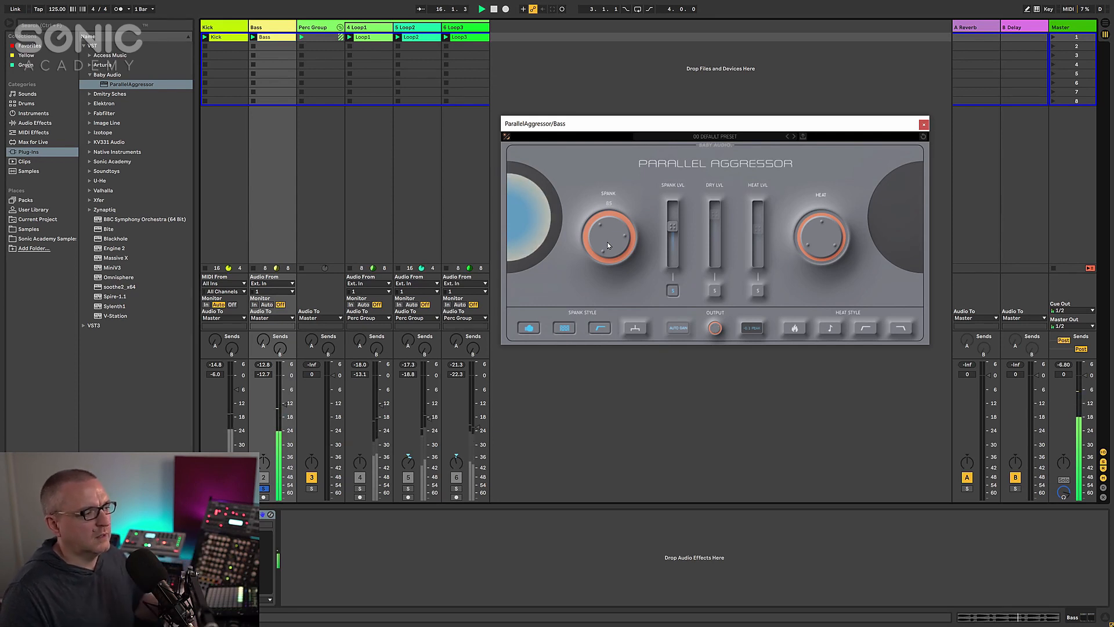
# Step: Unsolo Spank and raise the Spank level from minimum to blend it with the dry bass, keeping Heat at minimum
pyautogui.click(672, 291)
pyautogui.press('space')
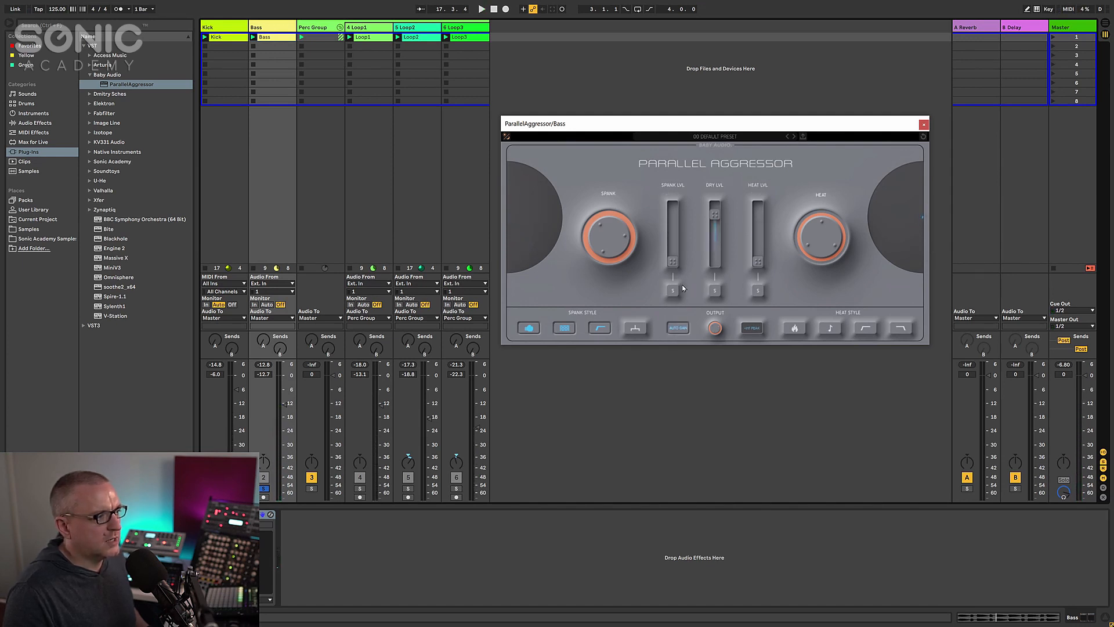
pyautogui.press('space')
pyautogui.moveTo(672, 261); pyautogui.dragTo(673, 230)
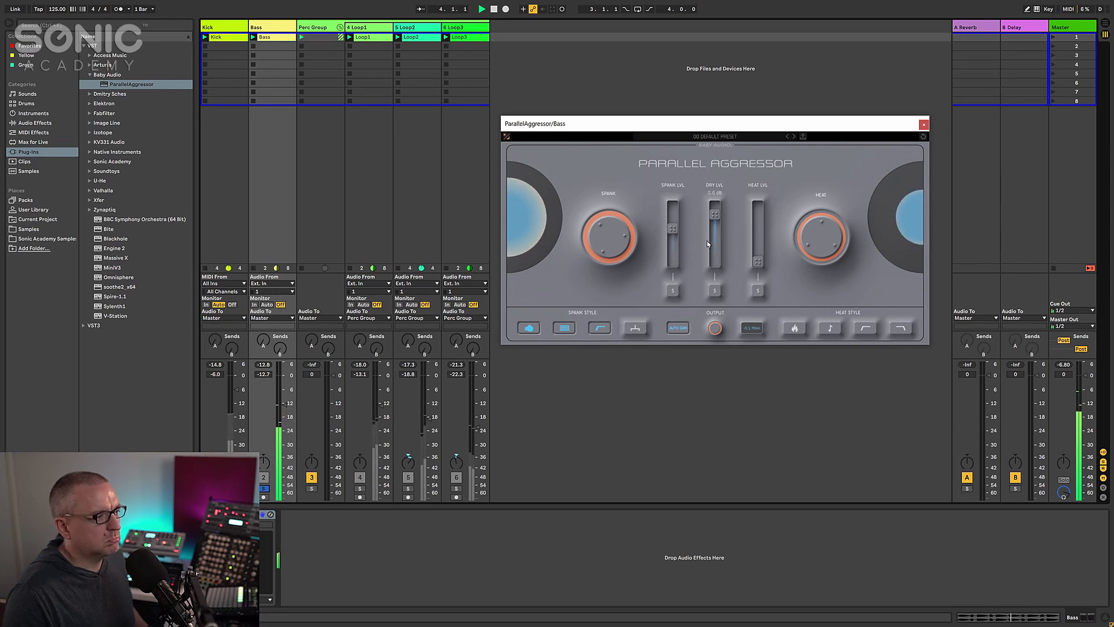
# Step: Solo the Heat channel, raise its level, enable the flame and high-pass Heat styles, and increase the Heat amount on the bass
pyautogui.click(757, 290)
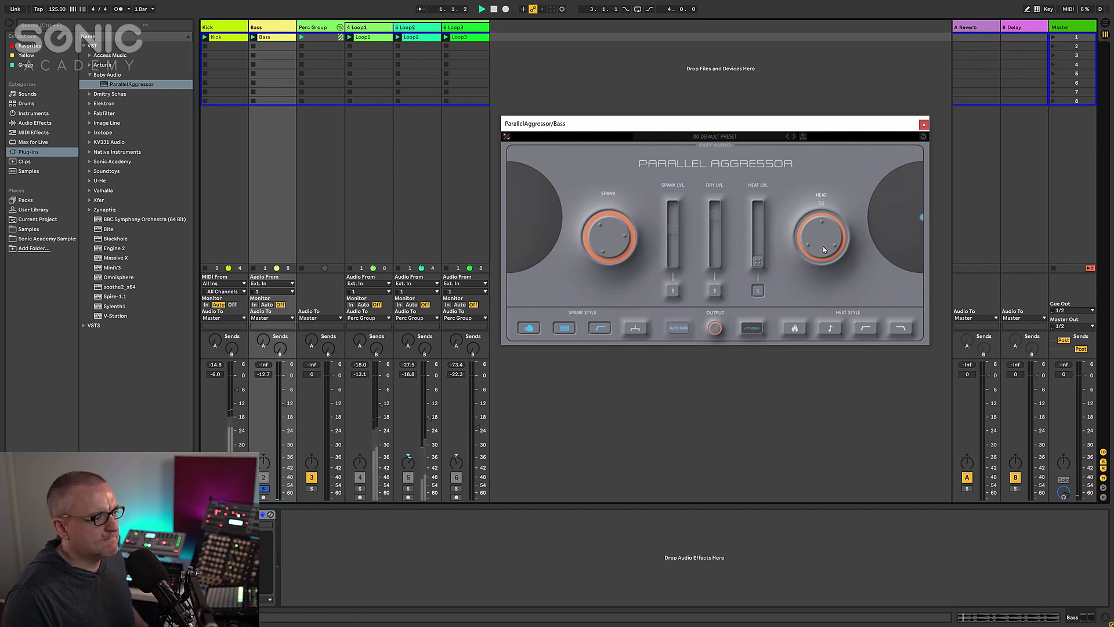
pyautogui.moveTo(824, 249); pyautogui.dragTo(823, 247)
pyautogui.moveTo(752, 262); pyautogui.dragTo(758, 215)
pyautogui.click(797, 328)
pyautogui.moveTo(809, 250)
pyautogui.mouseDown()
pyautogui.moveTo(808, 264)
pyautogui.moveTo(808, 253)
pyautogui.mouseUp()
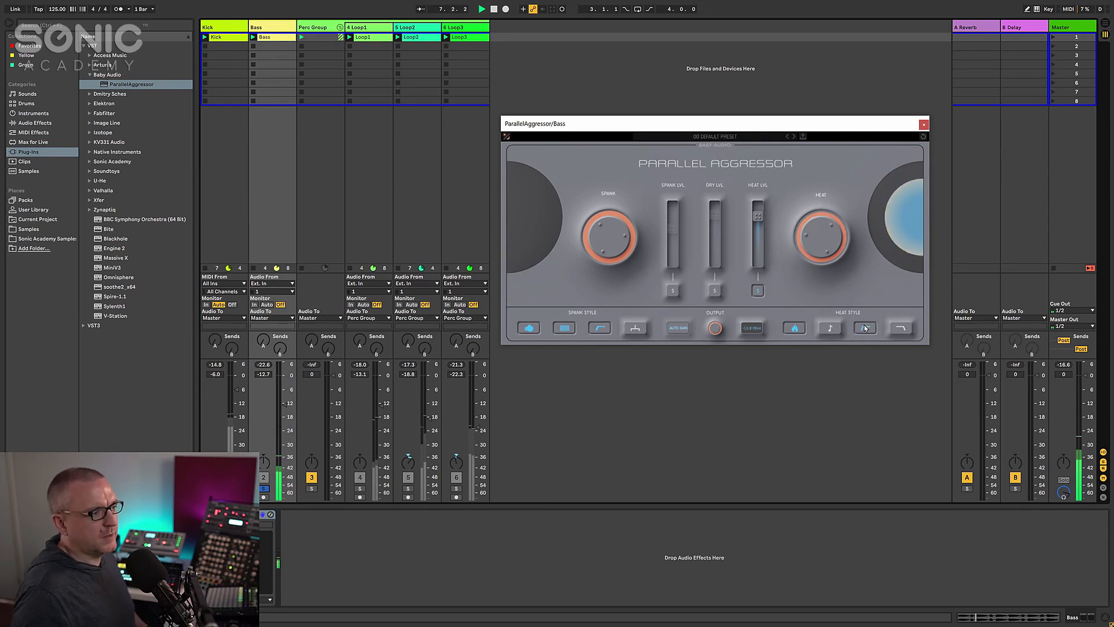
pyautogui.moveTo(812, 222)
pyautogui.mouseDown()
pyautogui.moveTo(813, 243)
pyautogui.moveTo(810, 205)
pyautogui.mouseUp()
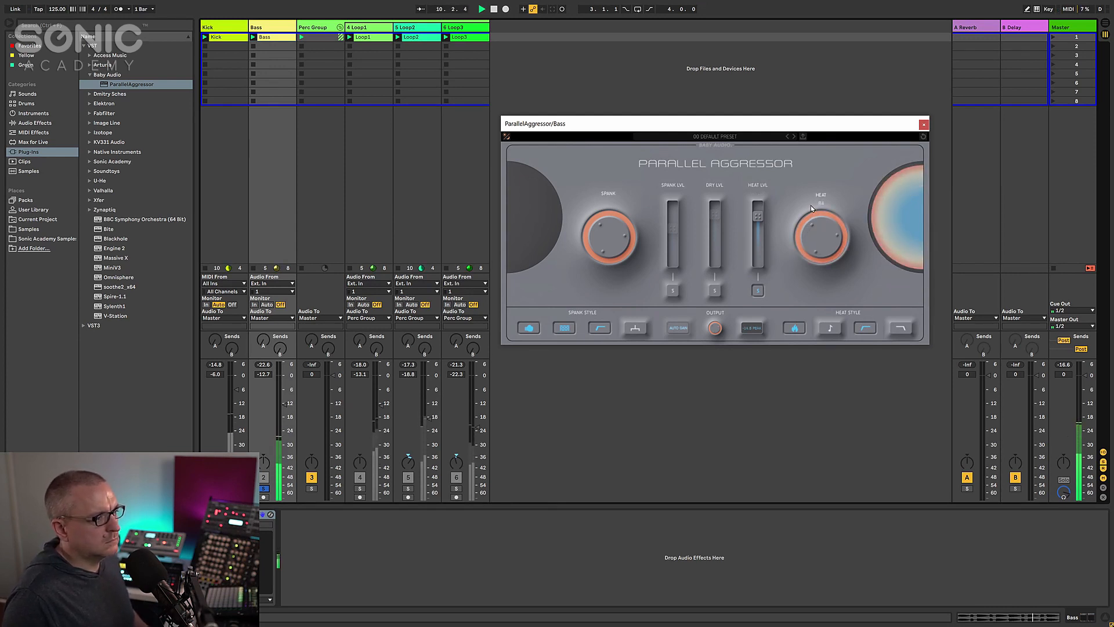
# Step: Unsolo Heat and trim its level slightly to blend it with the Spank and dry bass signals
pyautogui.click(763, 285)
pyautogui.moveTo(758, 216)
pyautogui.mouseDown()
pyautogui.moveTo(769, 277)
pyautogui.moveTo(760, 217)
pyautogui.mouseUp()
pyautogui.press('space')
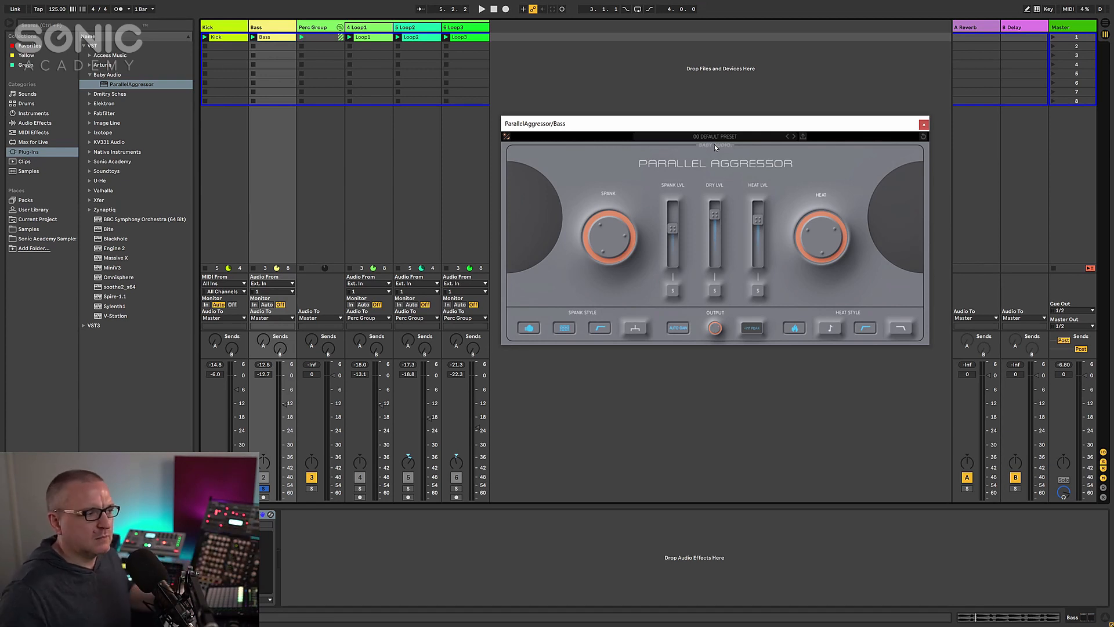
# Step: Play the soloed bass and compare Parallel Aggressor active and bypassed, leaving the effect active
pyautogui.press('space')
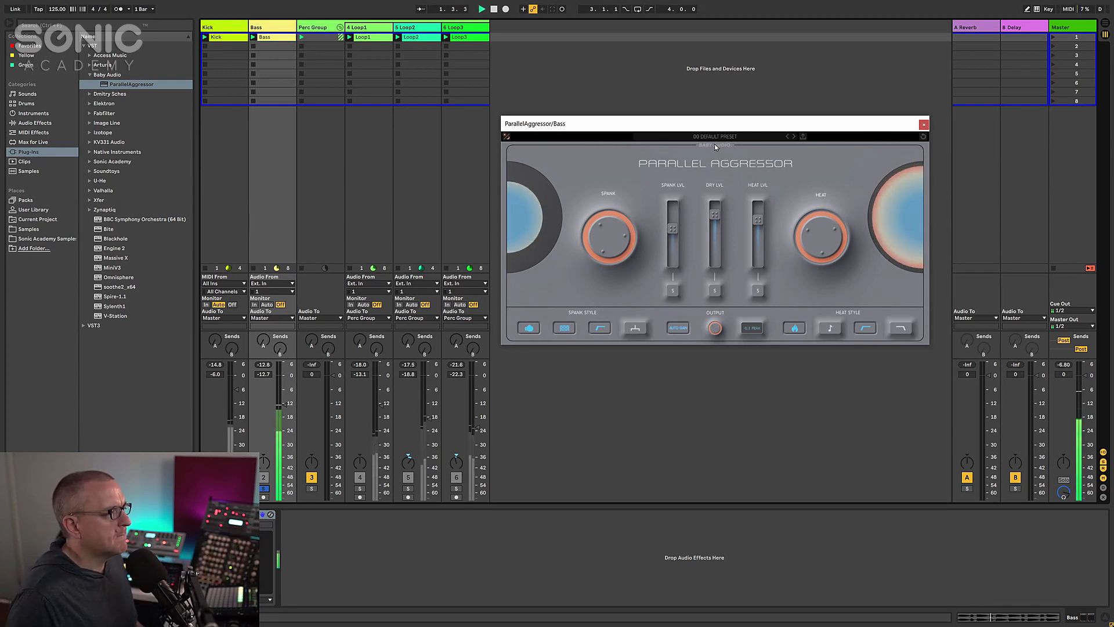
pyautogui.click(715, 144)
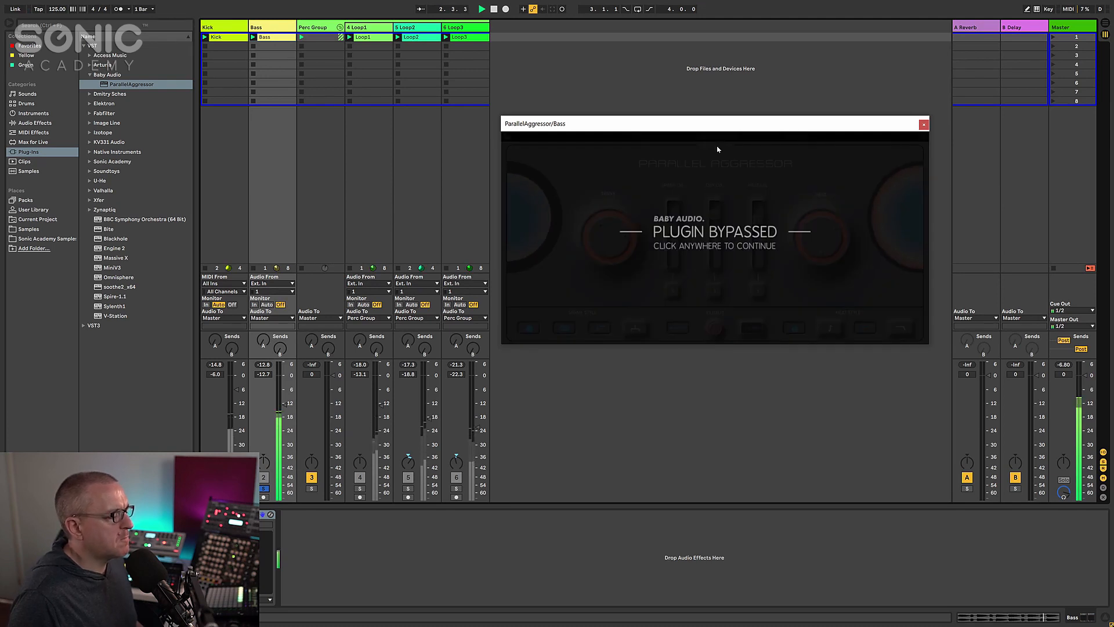
pyautogui.click(708, 144)
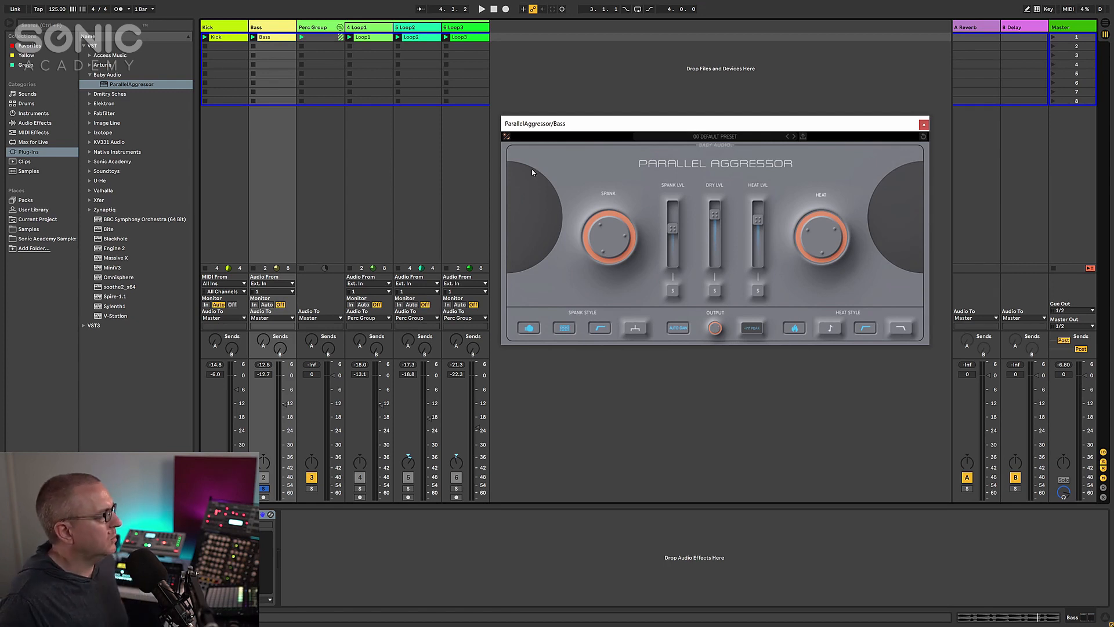
# Step: Add a Spectrum to the bass track, expand its display, set its average to 8, and use the fixed 0 to -120 range
pyautogui.click(32, 122)
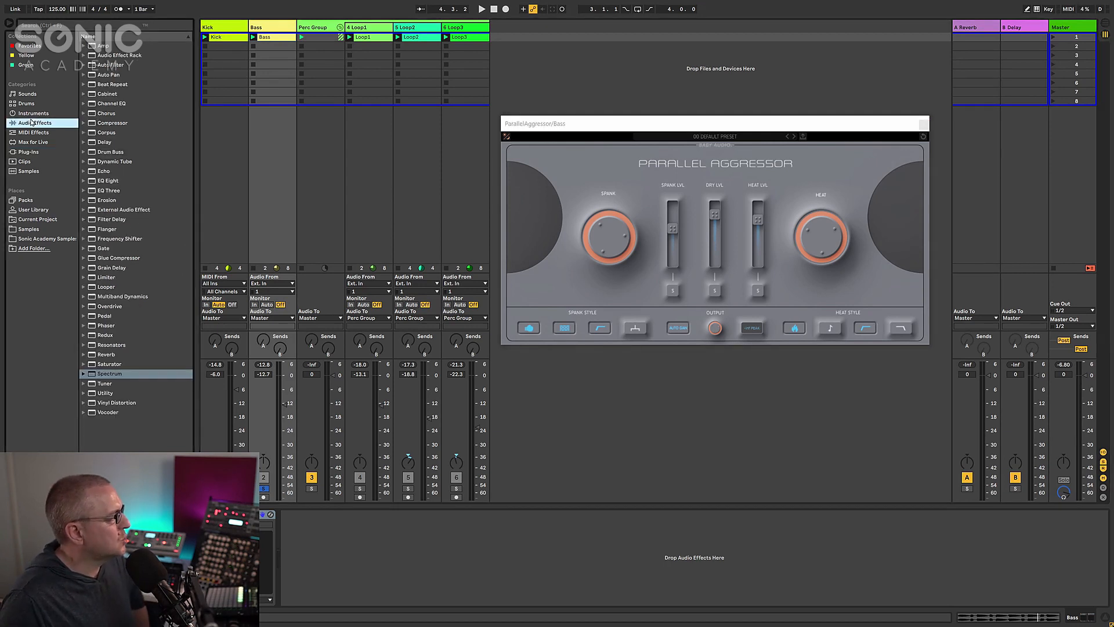
pyautogui.doubleClick(109, 376)
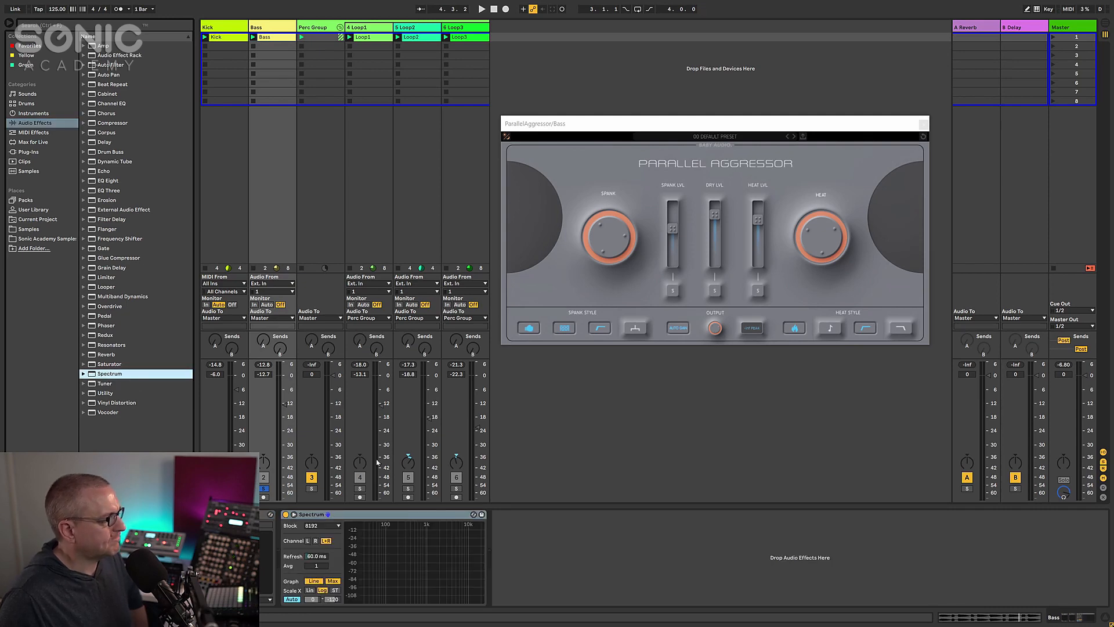
pyautogui.click(474, 514)
pyautogui.moveTo(741, 123); pyautogui.dragTo(797, 42)
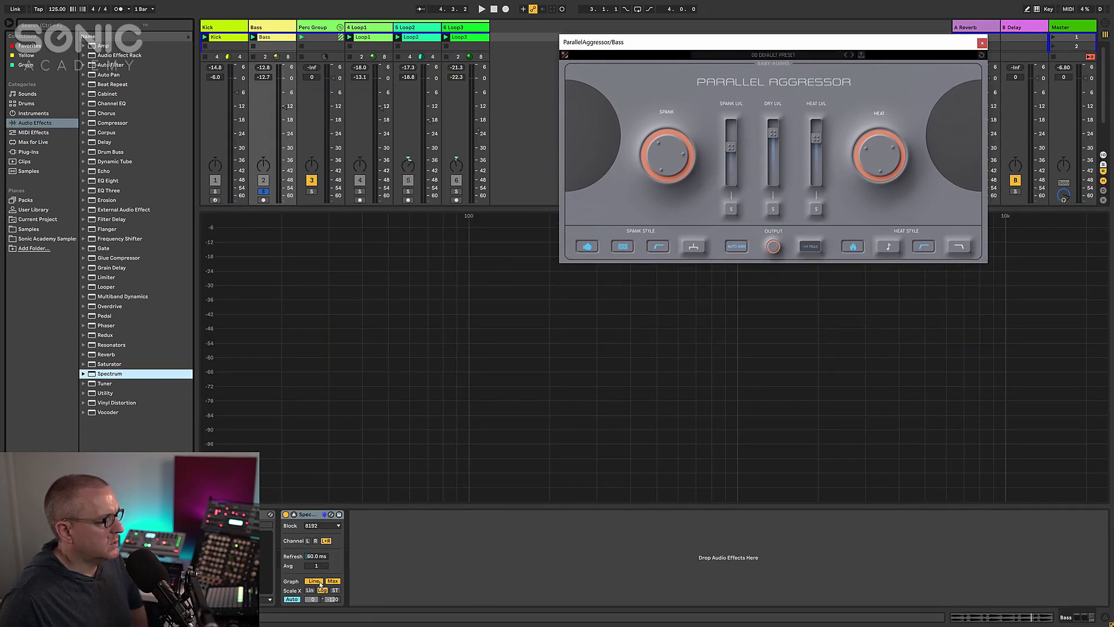
pyautogui.click(294, 600)
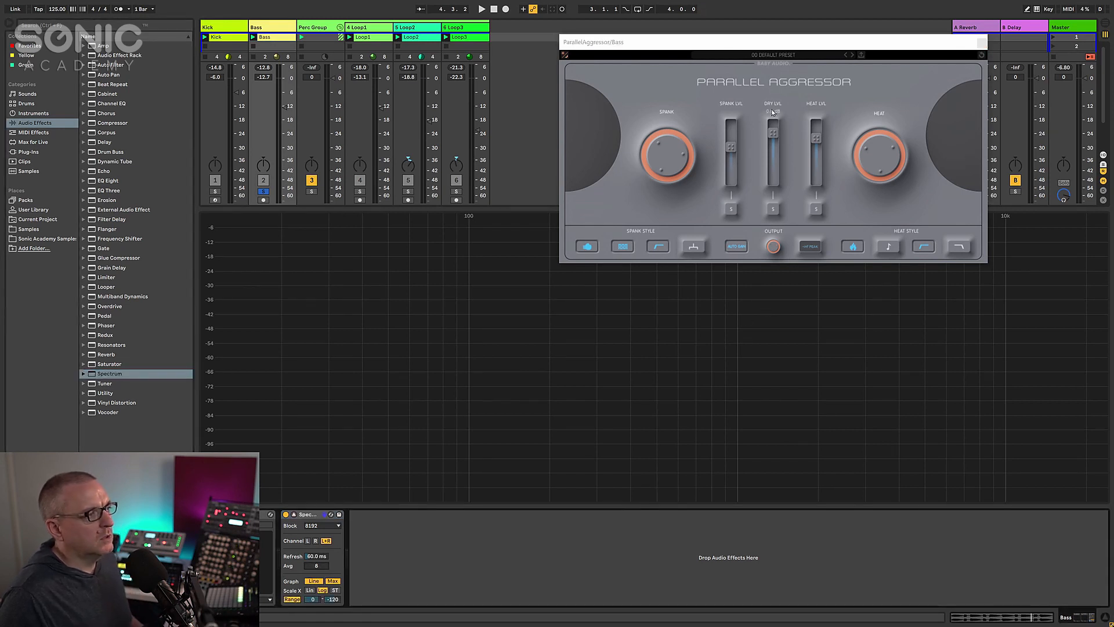
# Step: Play the soloed bass and compare its frequency spectrum with Parallel Aggressor active and bypassed, keeping the plug-in window clear of the graph
pyautogui.press('space')
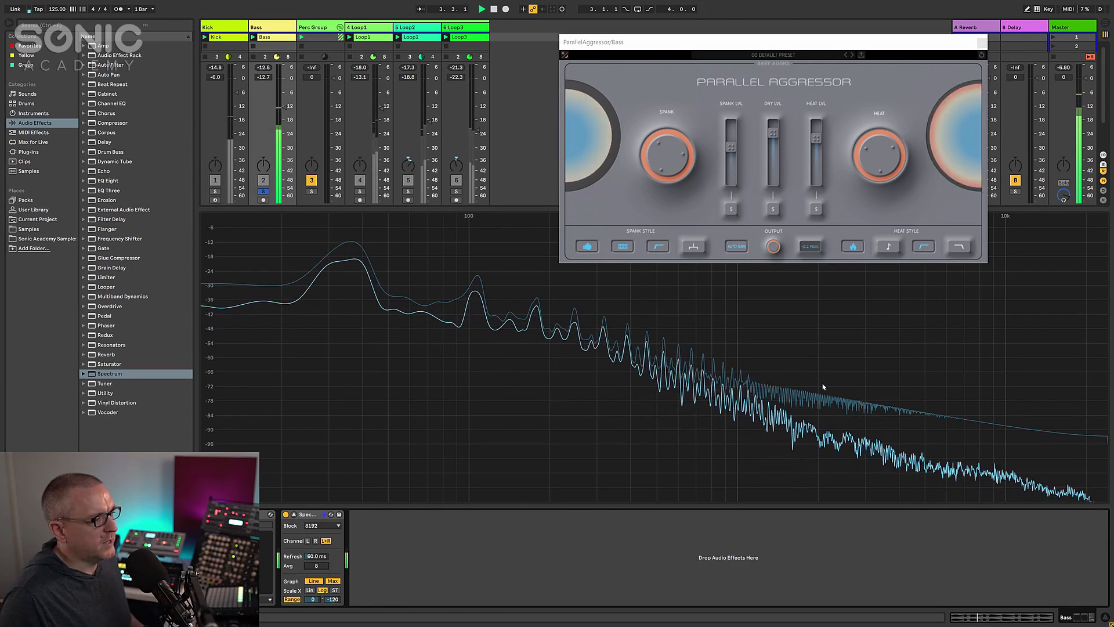
pyautogui.moveTo(811, 49); pyautogui.dragTo(412, 27)
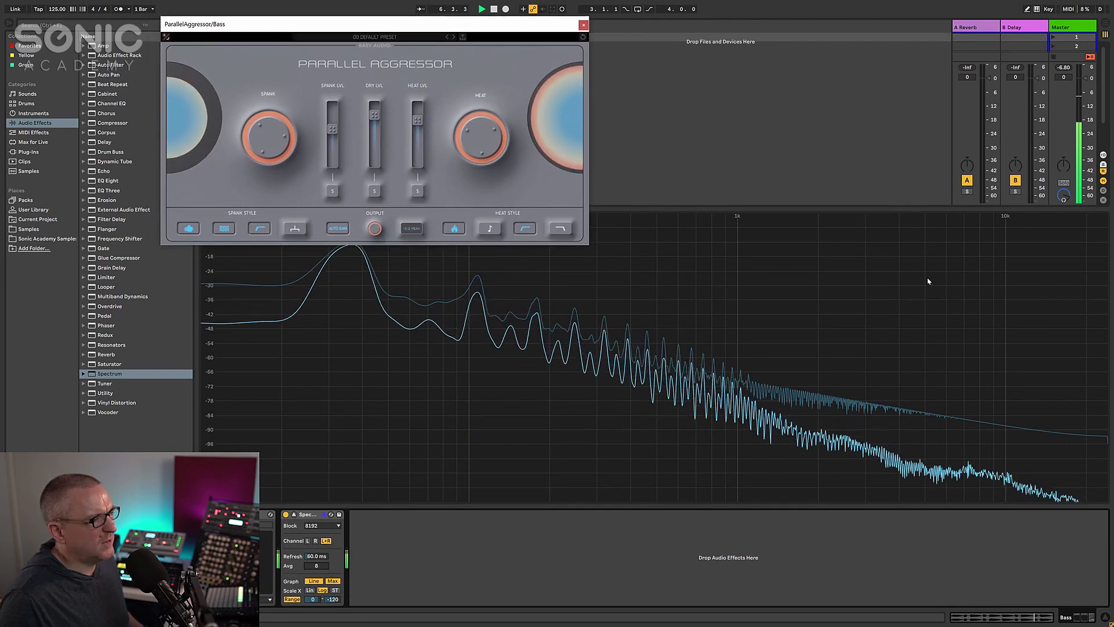
pyautogui.moveTo(494, 30); pyautogui.dragTo(734, 548)
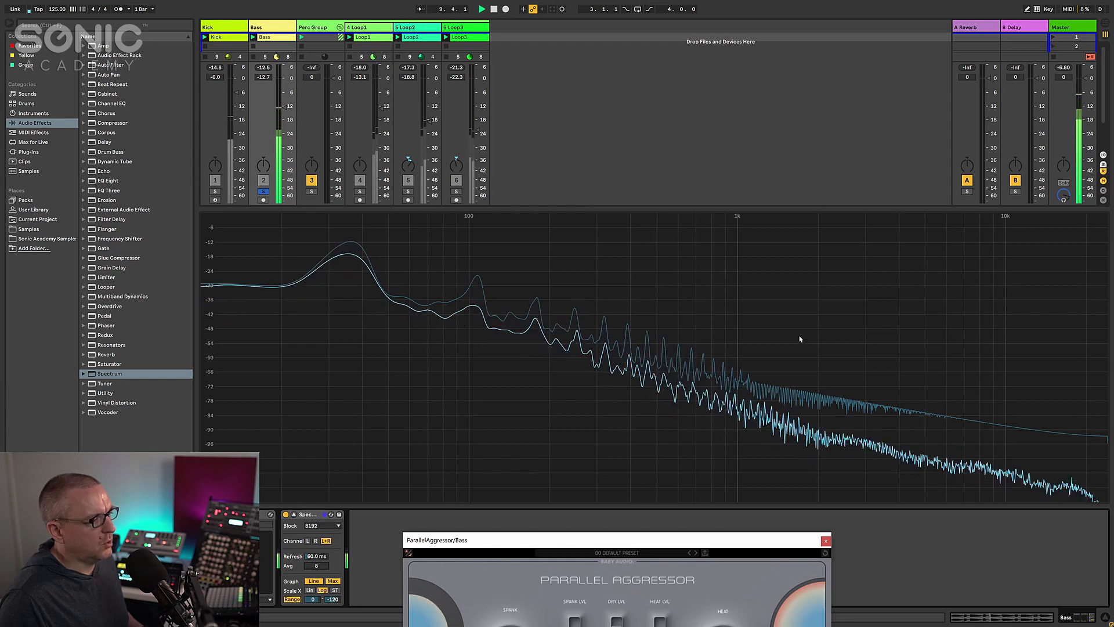
pyautogui.click(621, 566)
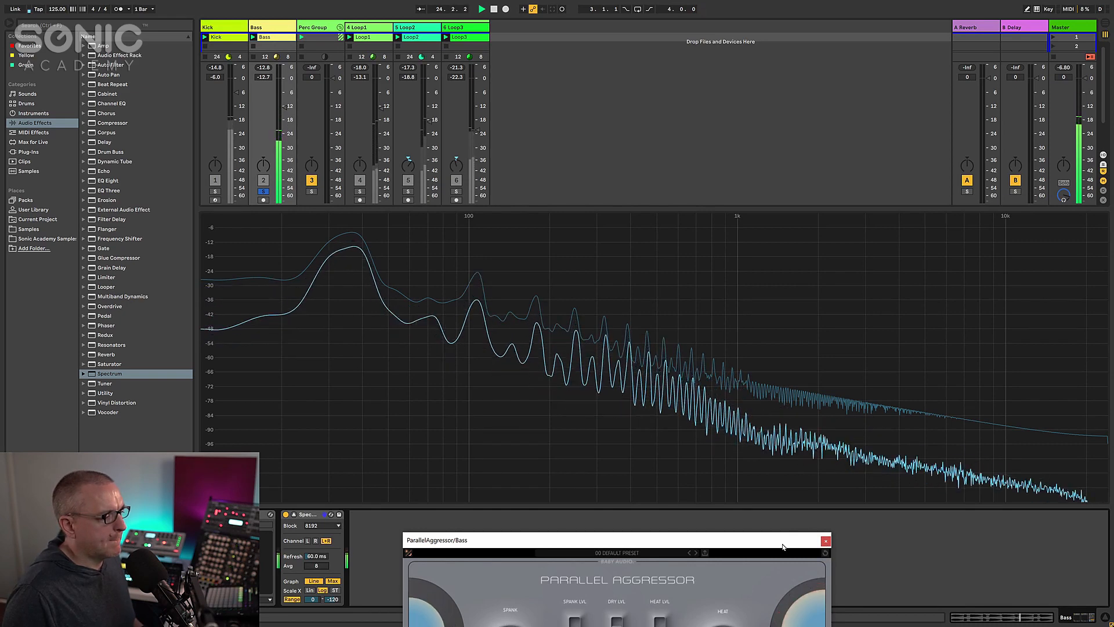
# Step: Collapse the expanded Spectrum, unsolo the bass, and compare the full mix with the bass's Parallel Aggressor active and bypassed
pyautogui.doubleClick(677, 245)
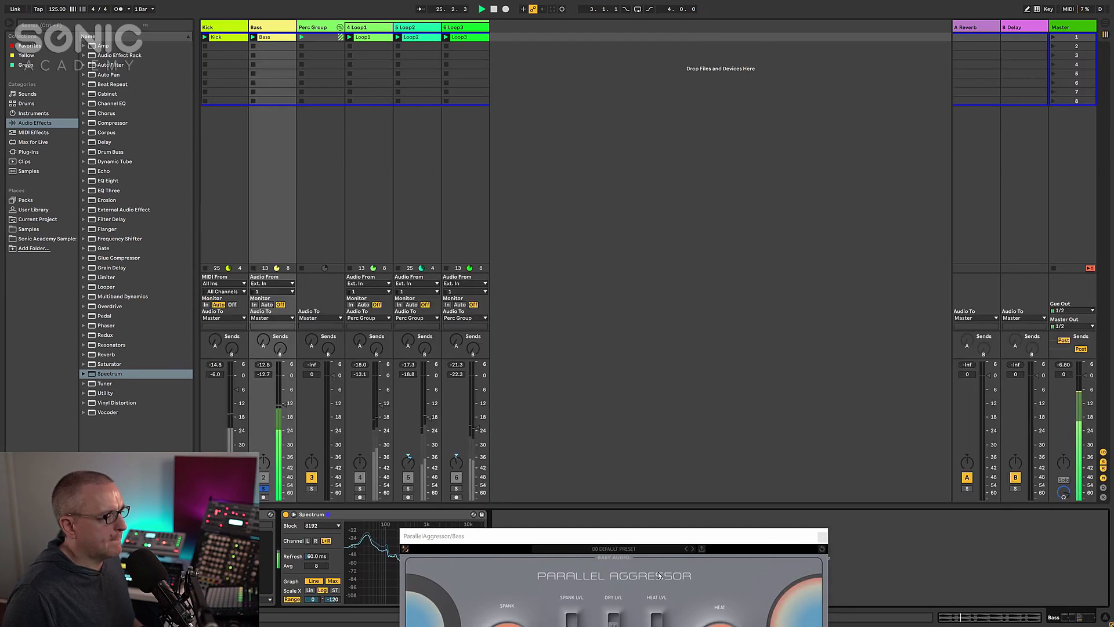
pyautogui.moveTo(656, 545); pyautogui.dragTo(777, 145)
pyautogui.click(264, 489)
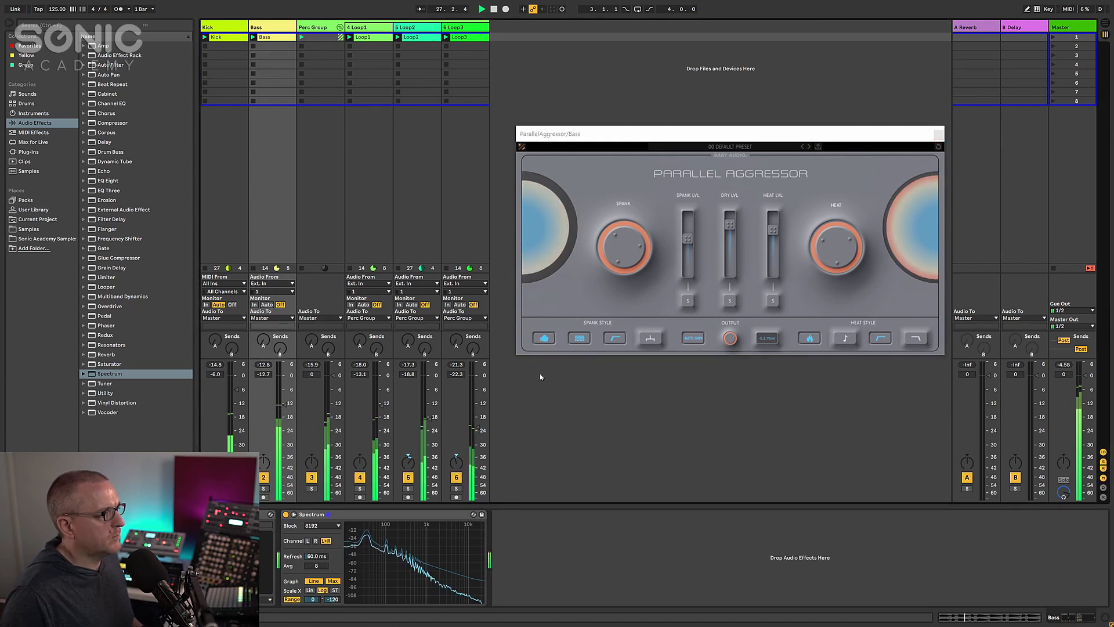
pyautogui.click(731, 158)
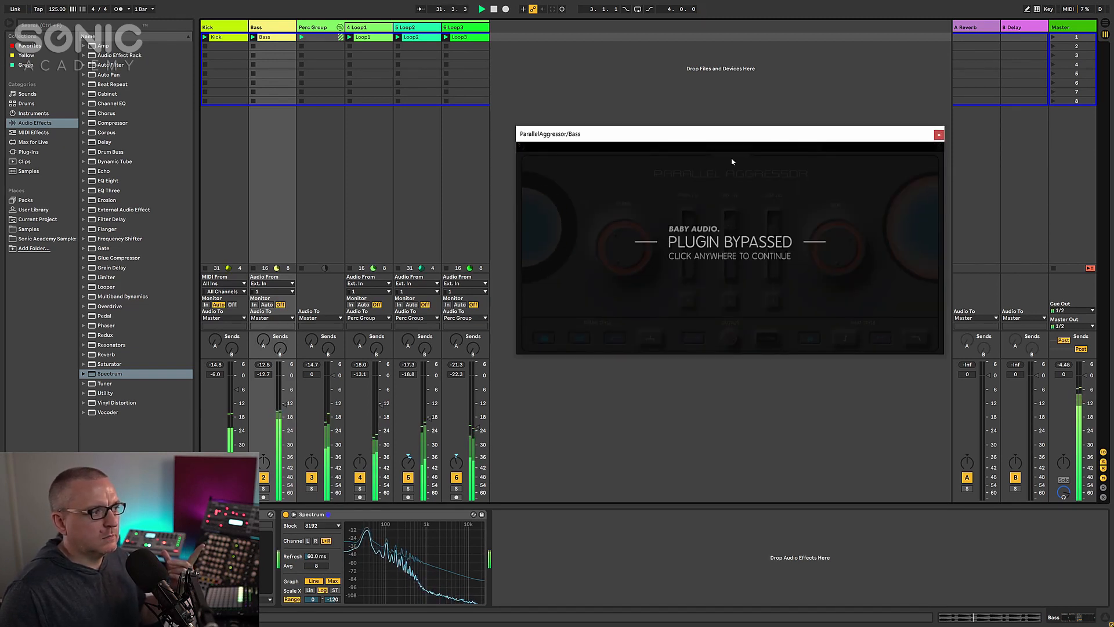
pyautogui.click(732, 160)
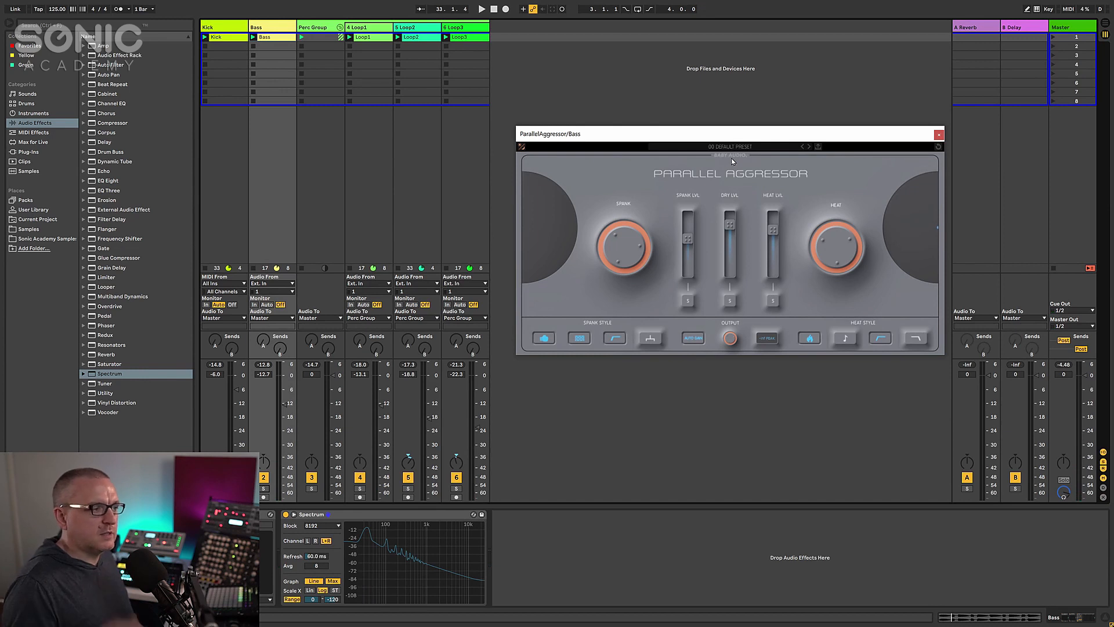
# Step: Close the bass plug-in window and add ParallelAggressor at the end of the Perc Group's effect chain
pyautogui.click(939, 135)
pyautogui.click(315, 29)
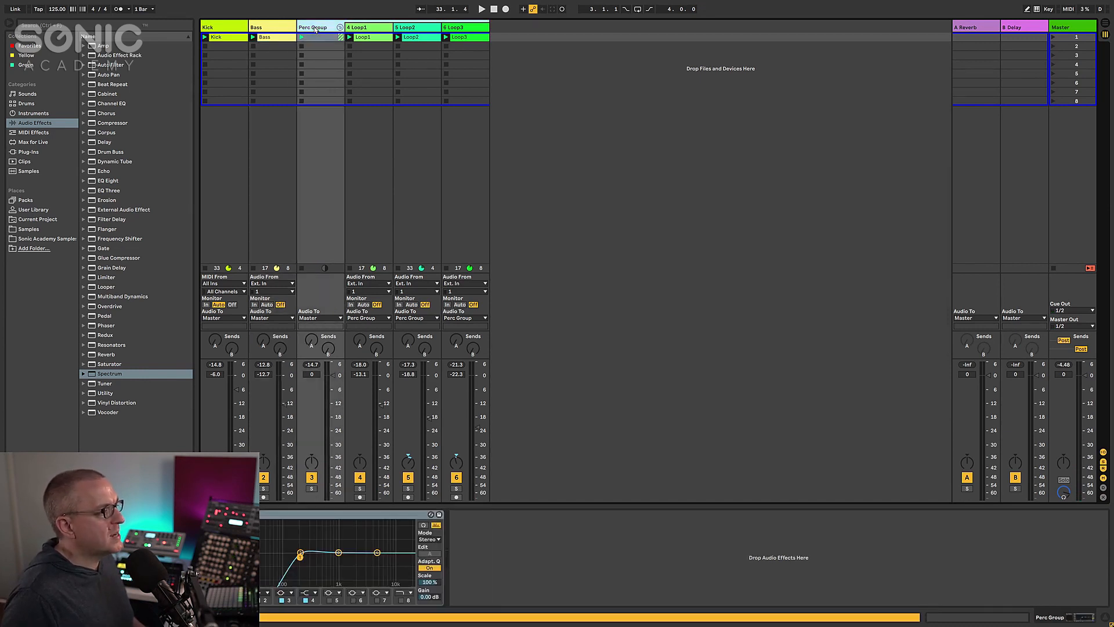
pyautogui.click(34, 114)
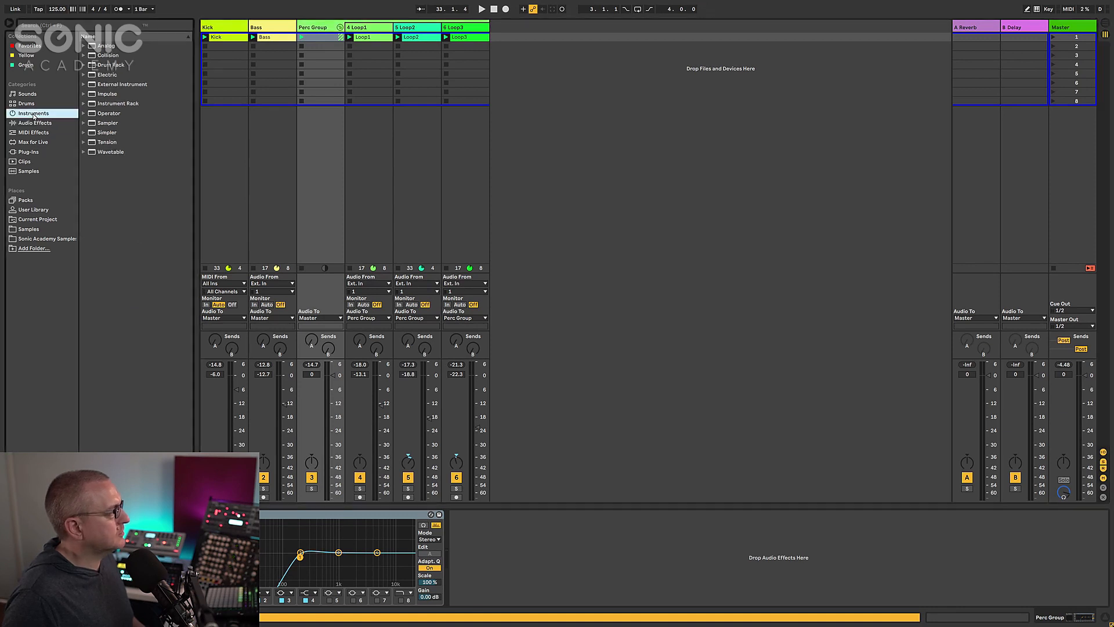
pyautogui.click(28, 151)
pyautogui.moveTo(115, 87); pyautogui.dragTo(524, 580)
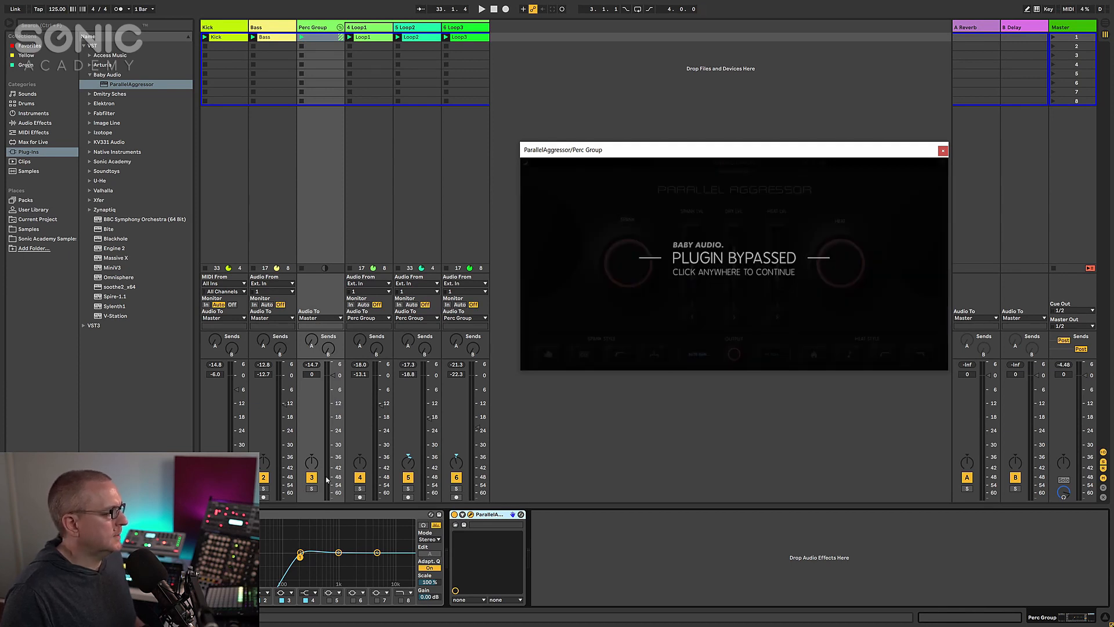
# Step: Solo and play the Perc Group, set its ValhallaVintageVerb mix to 8.0 %, and close the reverb window
pyautogui.click(311, 488)
pyautogui.press('space')
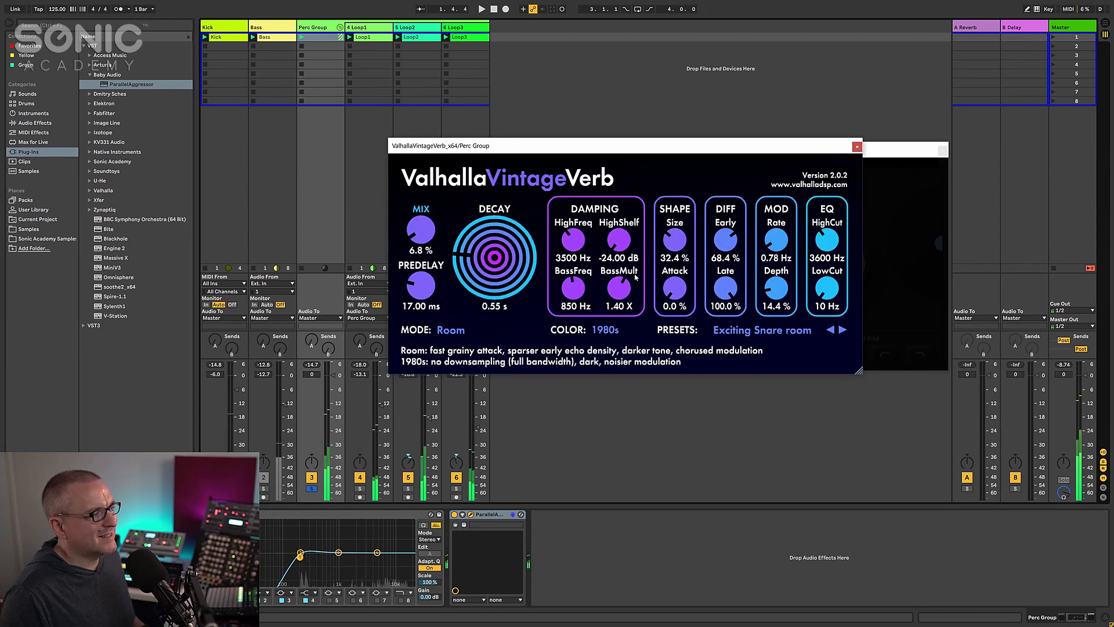
pyautogui.press('space')
pyautogui.moveTo(426, 237)
pyautogui.mouseDown()
pyautogui.moveTo(423, 210)
pyautogui.moveTo(422, 232)
pyautogui.mouseUp()
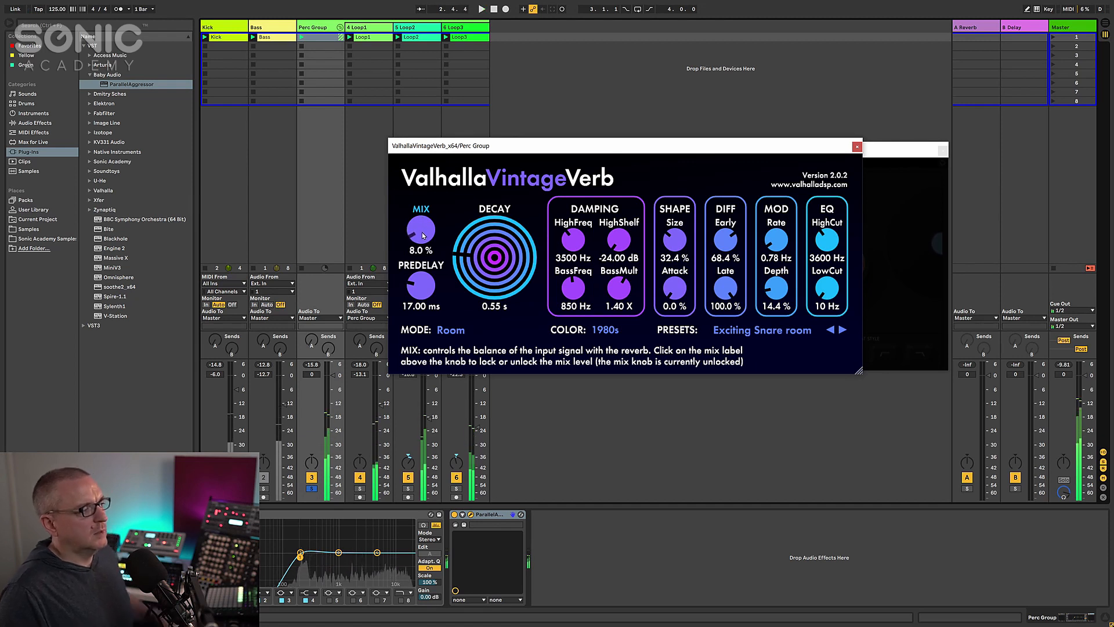
pyautogui.click(857, 147)
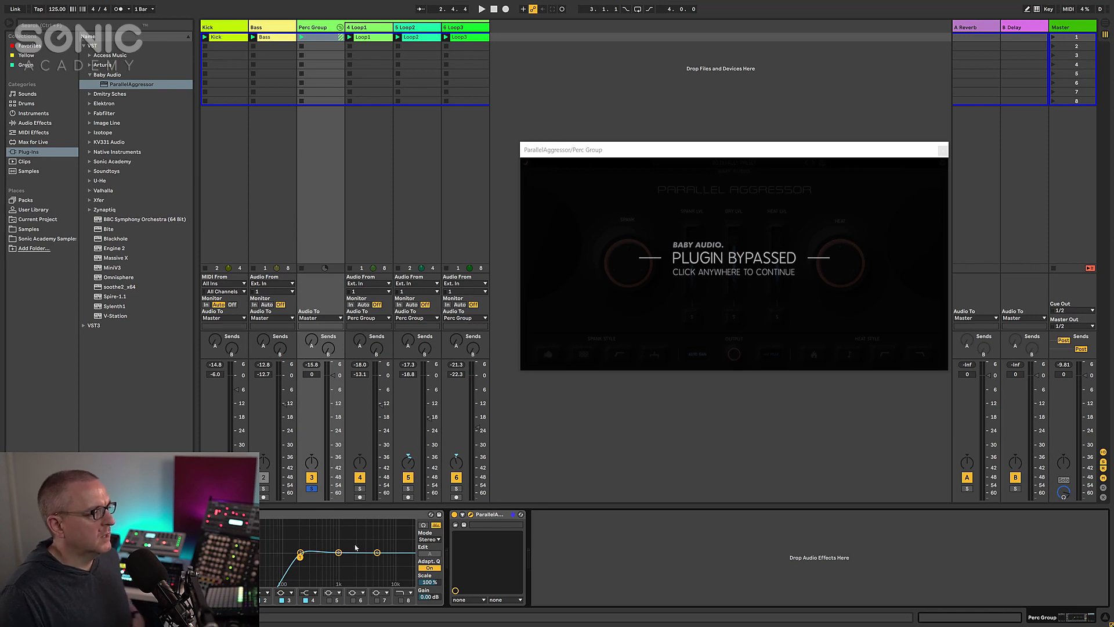
# Step: Take the Perc Group's Parallel Aggressor out of bypass and switch its interface to the light theme
pyautogui.click(749, 172)
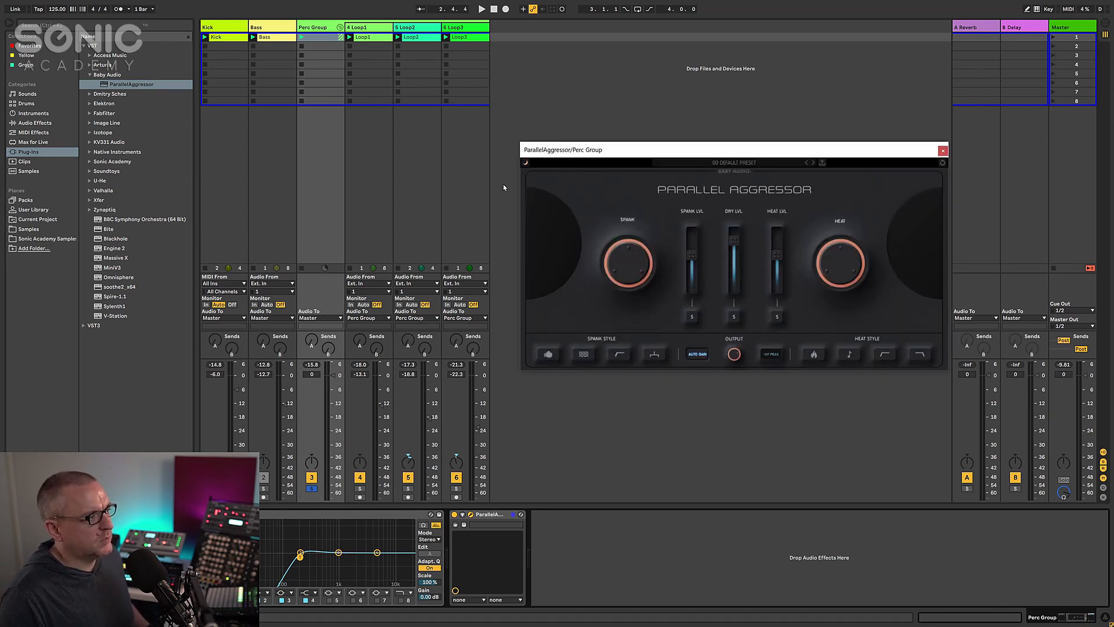
pyautogui.click(525, 164)
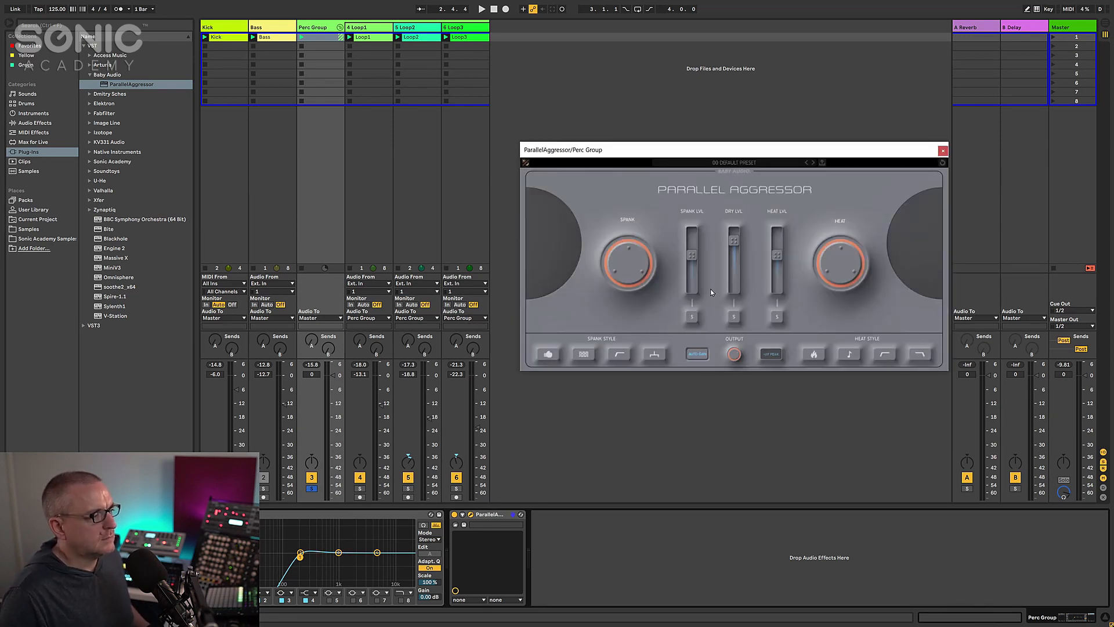
# Step: Solo Spank on the Perc Group, enable Extra Punch and the adjacent Spank style, and increase the Spank amount during playback
pyautogui.click(692, 316)
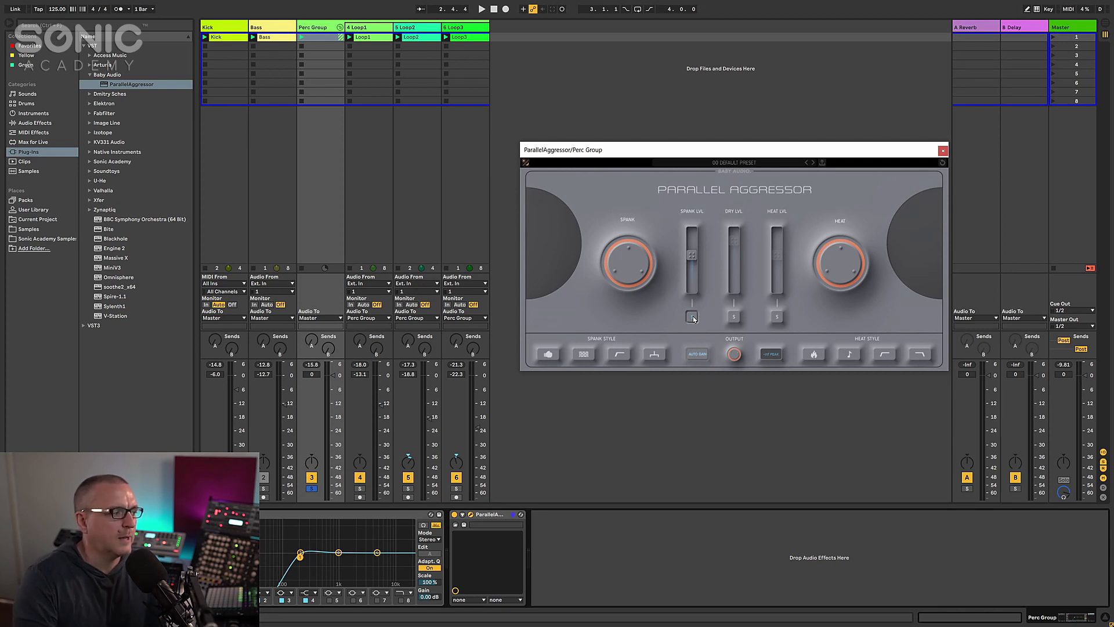
pyautogui.click(550, 355)
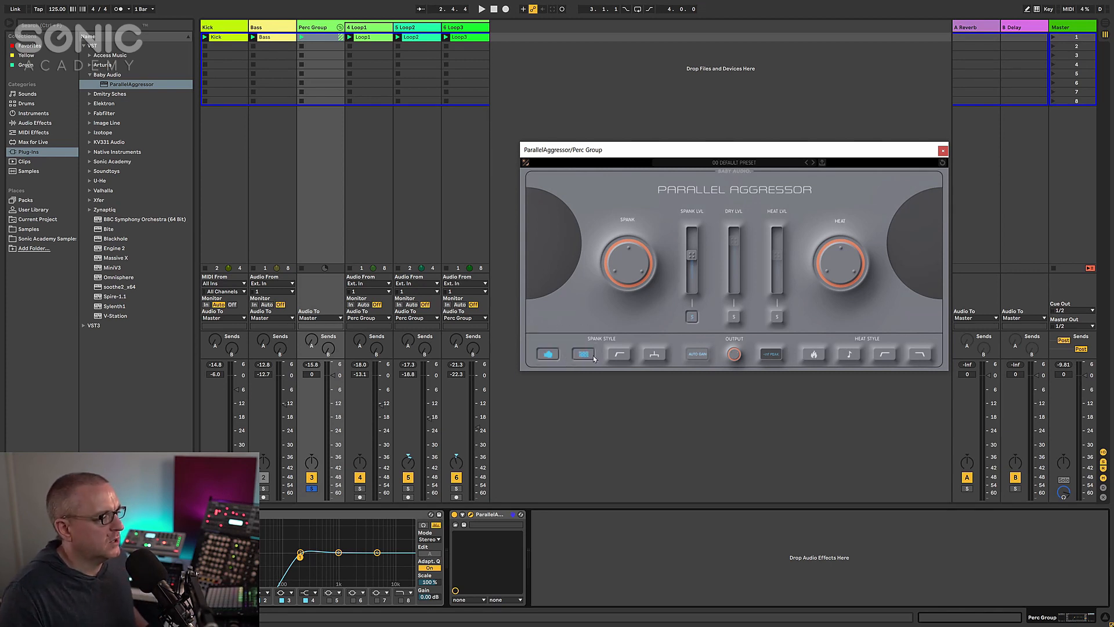
pyautogui.press('space')
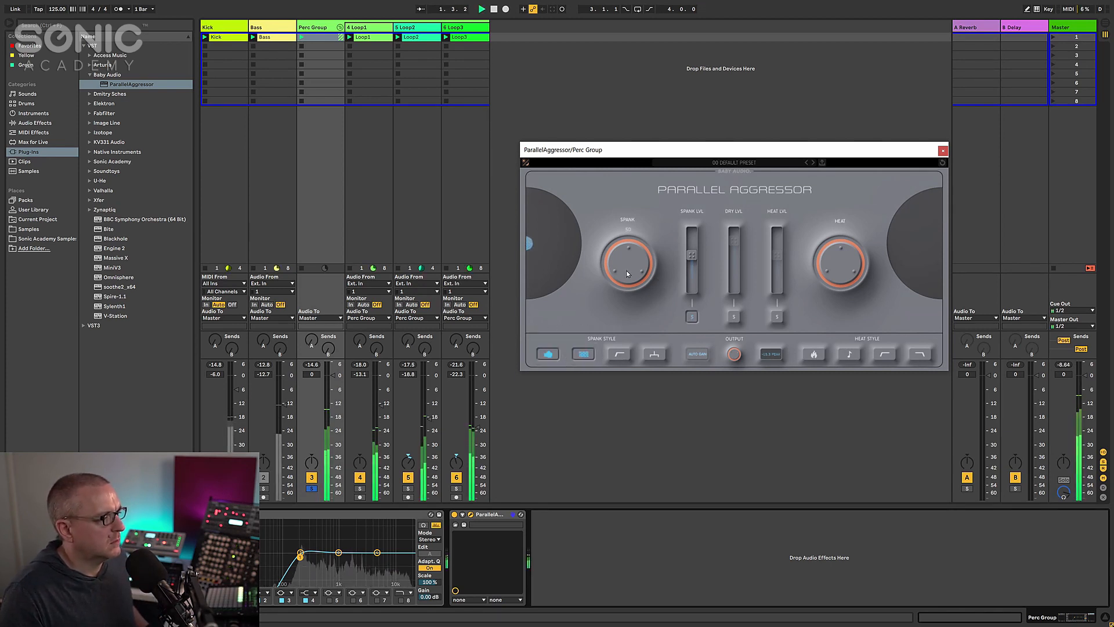
pyautogui.moveTo(620, 242); pyautogui.dragTo(617, 217)
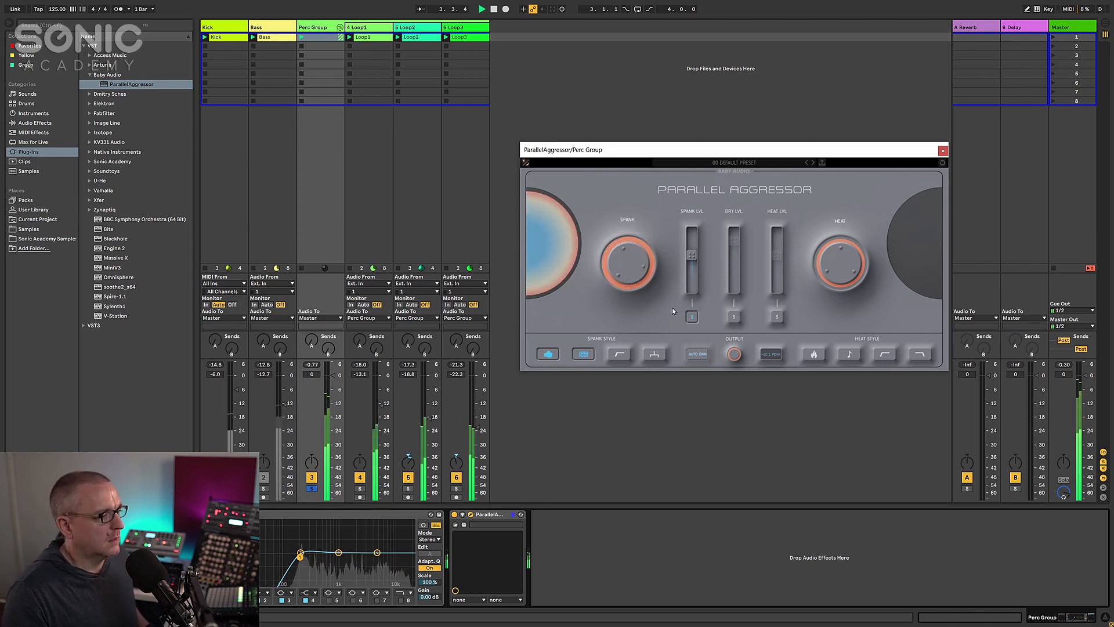
pyautogui.press('space')
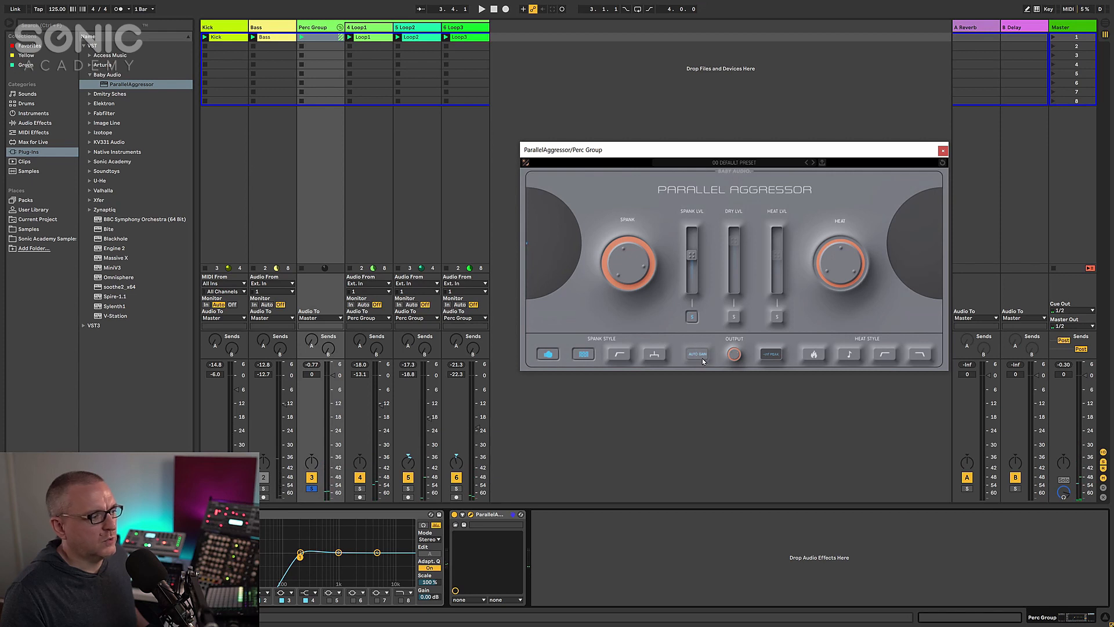
# Step: Play the soloed Spank signal and compare the high-pass, second, and Extra Punch Spank styles on and off
pyautogui.press('space')
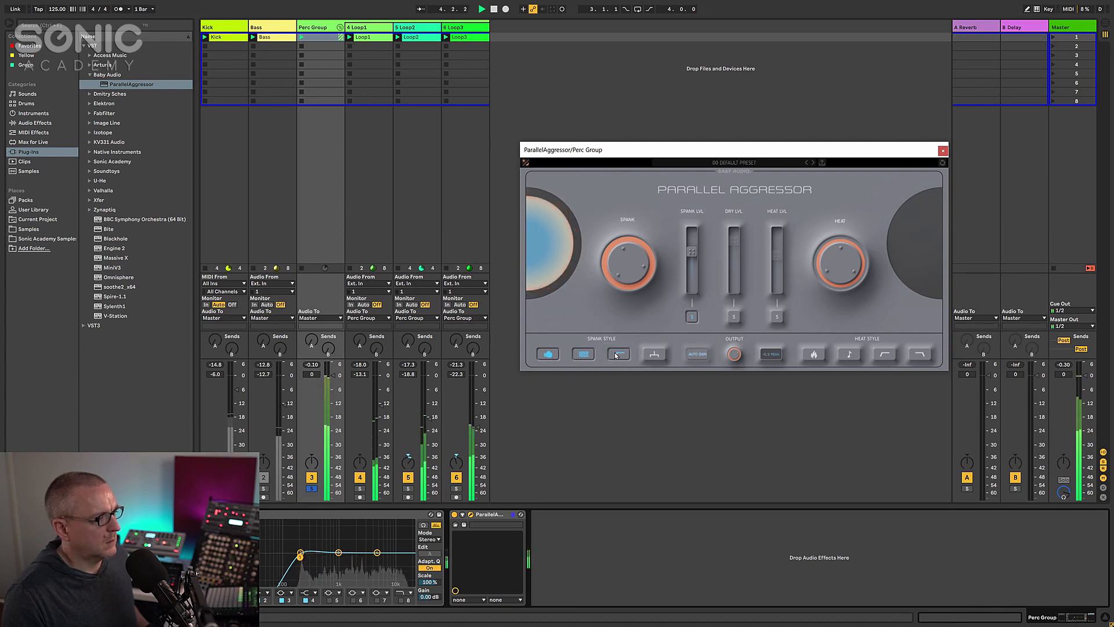
pyautogui.click(591, 355)
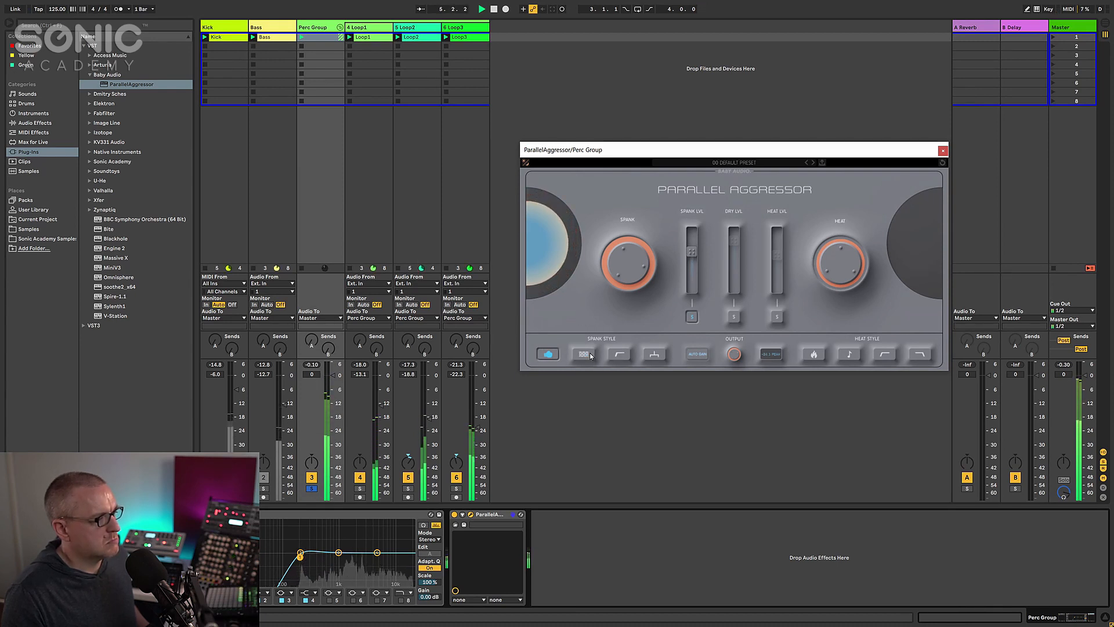
pyautogui.click(583, 354)
pyautogui.click(553, 354)
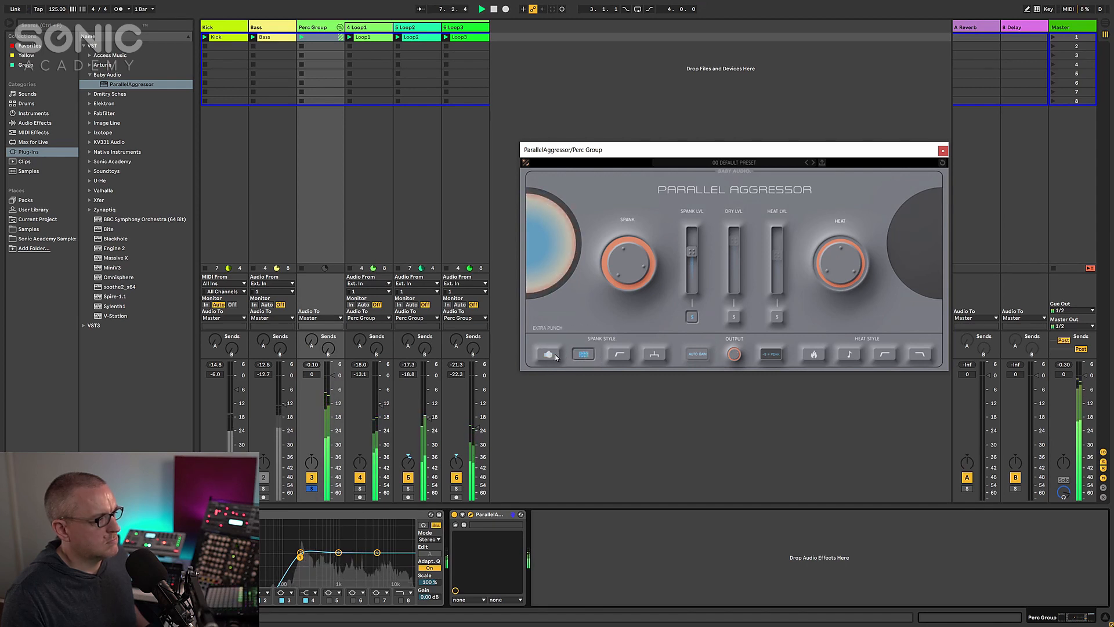
# Step: Readjust the Spank amount with Extra Punch and the second style enabled, and unsolo the Spank channel
pyautogui.moveTo(629, 259); pyautogui.dragTo(629, 272)
pyautogui.press('space')
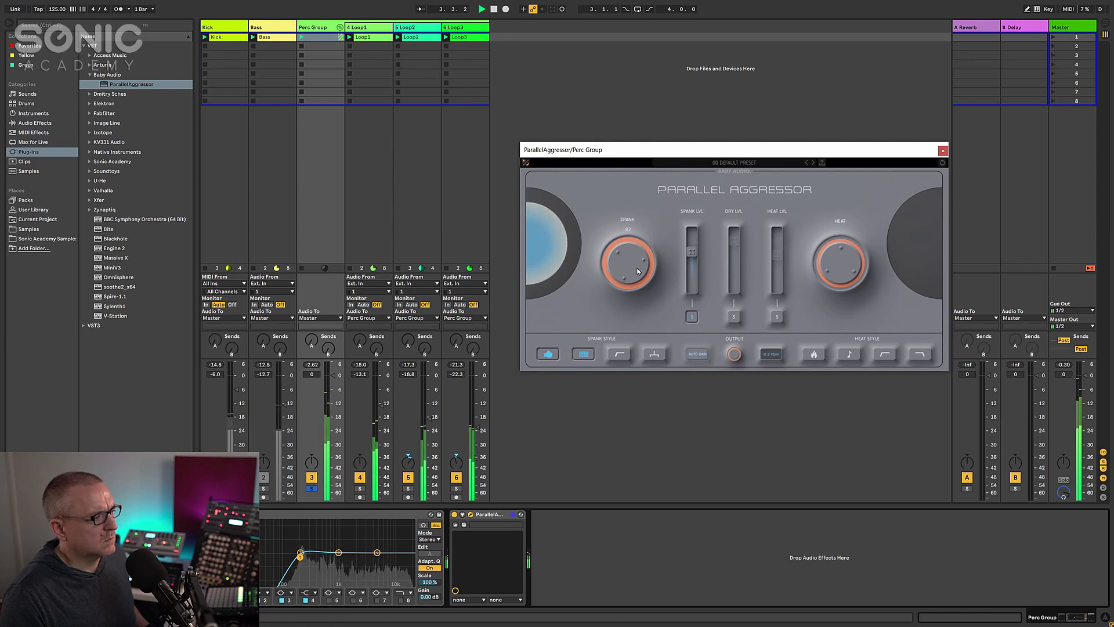
pyautogui.press('space')
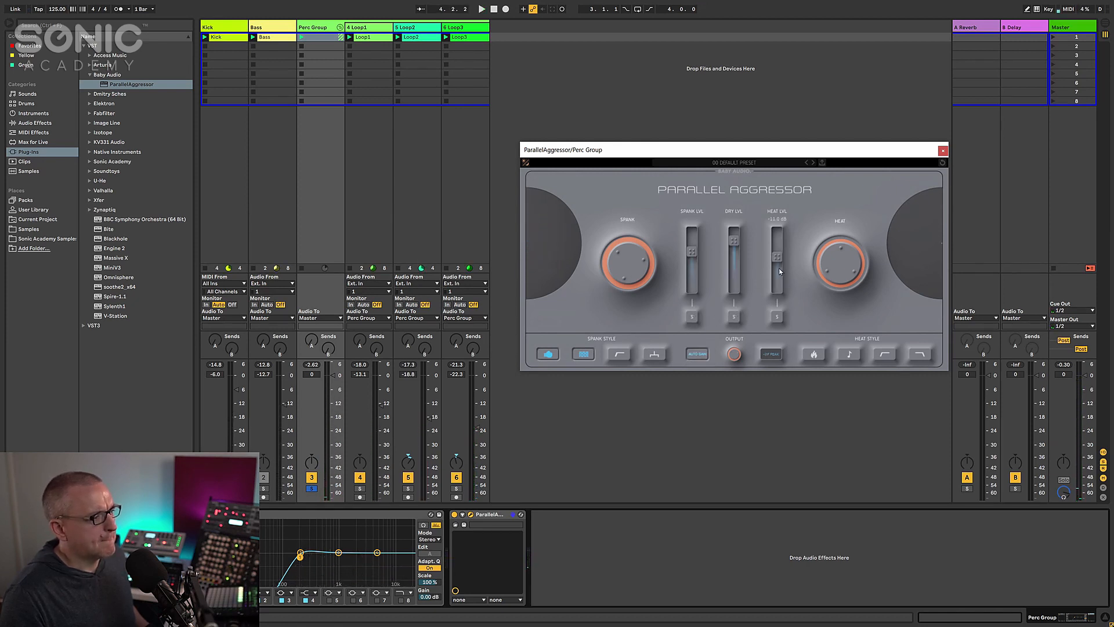
# Step: Keep the Heat level at minimum and raise the Spank level from minimum to blend it with the dry percussion
pyautogui.press('space')
pyautogui.moveTo(692, 287); pyautogui.dragTo(692, 254)
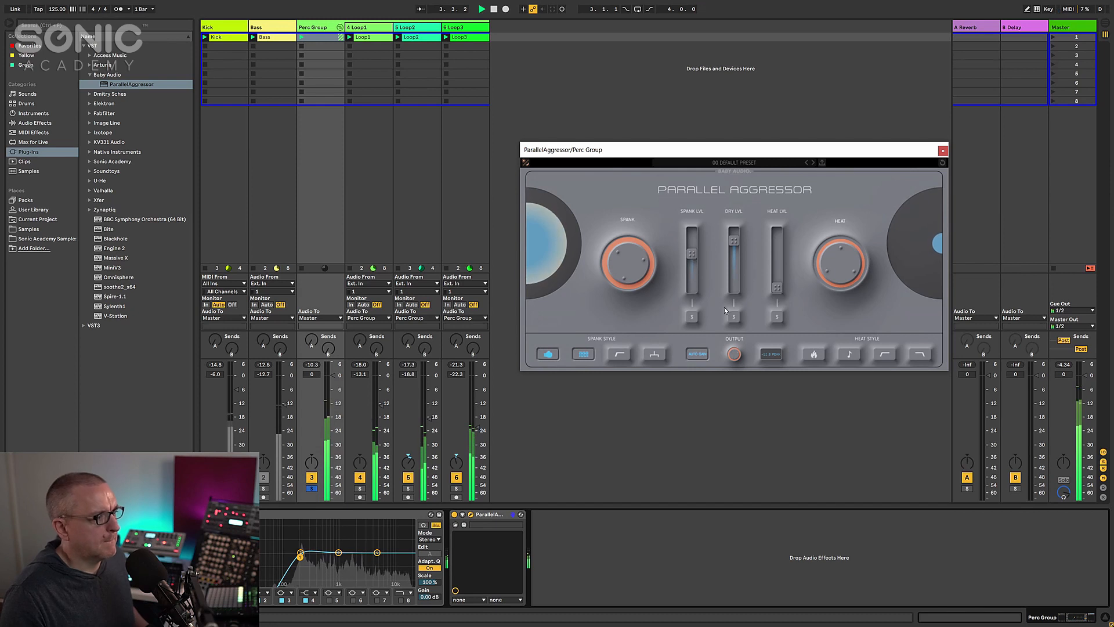
pyautogui.press('space')
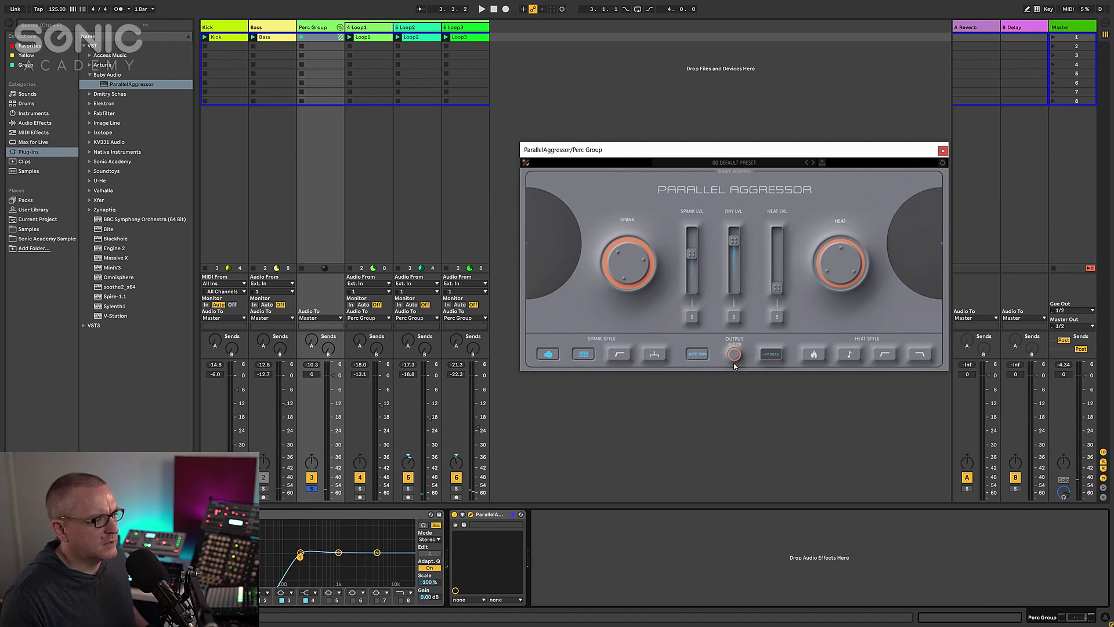
# Step: Raise the Spank level slightly to about -6 dB and compare the percussion with Parallel Aggressor active and bypassed, leaving it active
pyautogui.press('space')
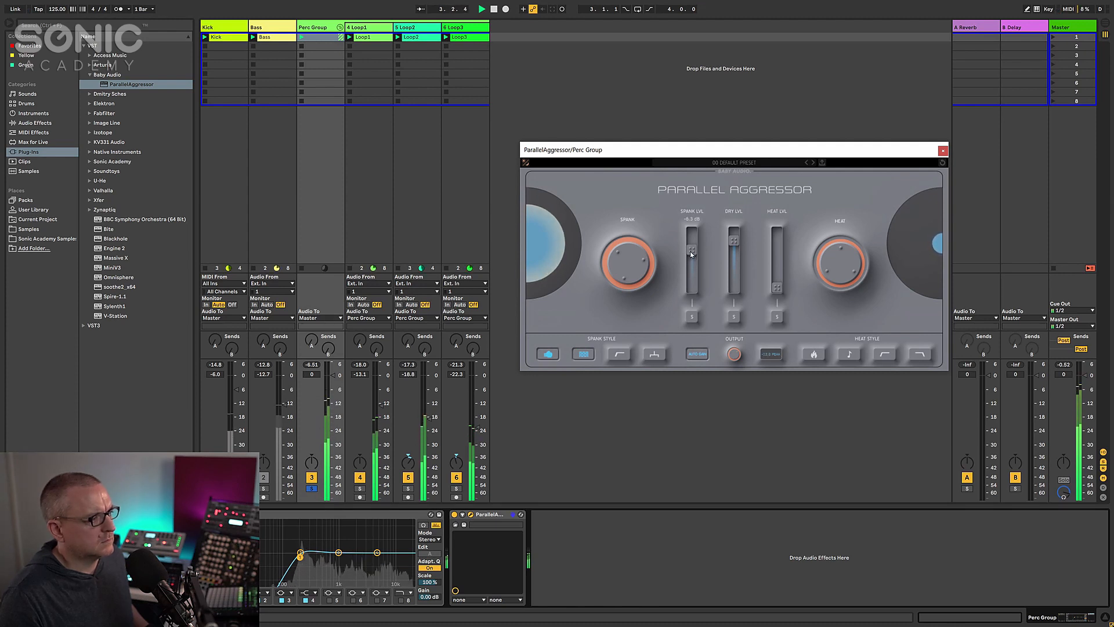
pyautogui.click(731, 173)
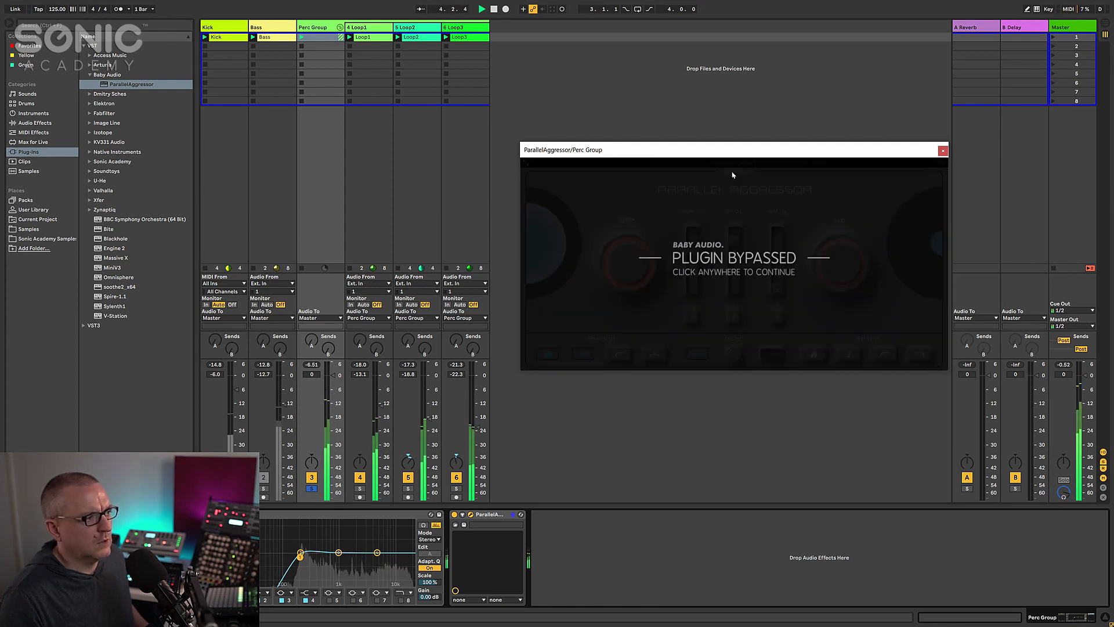
pyautogui.click(732, 173)
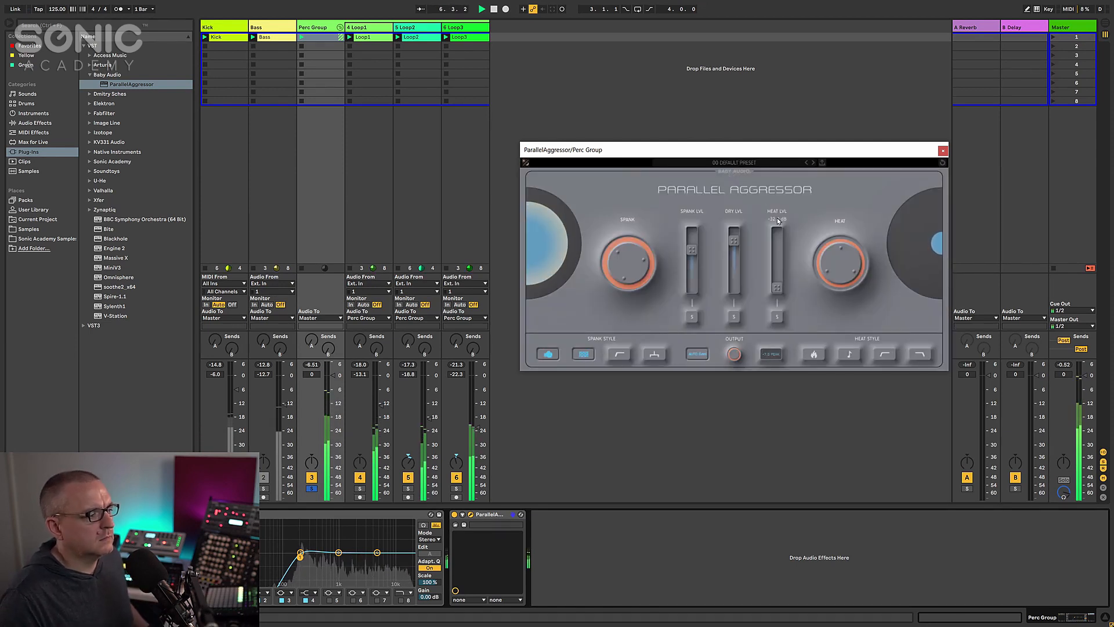
# Step: Solo the Heat channel, enable the musical-note Heat style, and raise the Heat level while the percussion plays
pyautogui.press('space')
pyautogui.click(777, 317)
pyautogui.moveTo(777, 289); pyautogui.dragTo(776, 271)
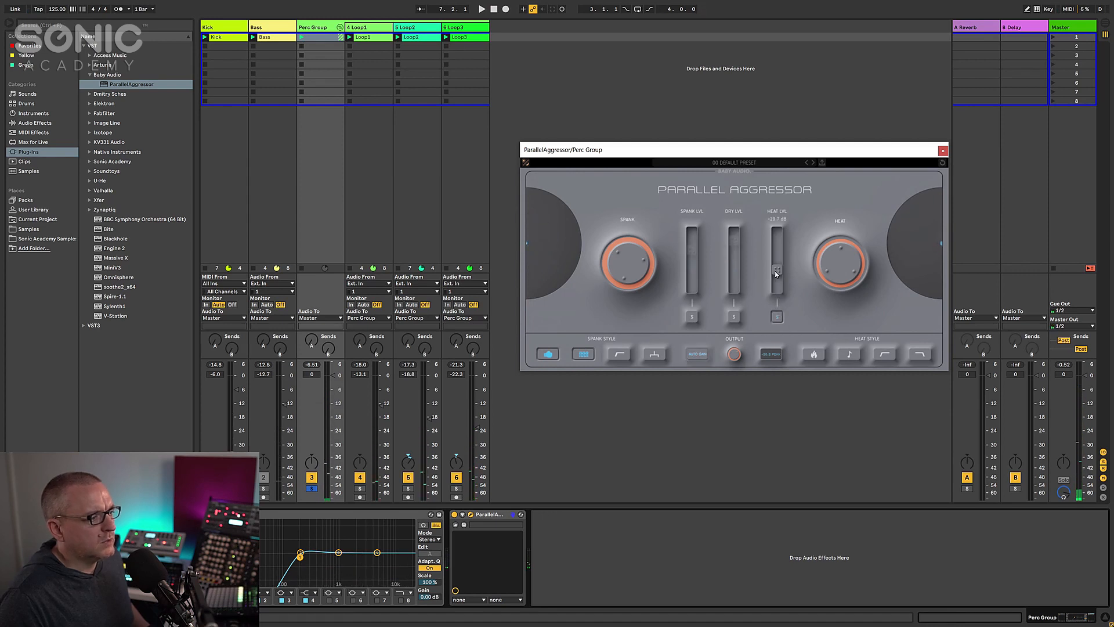
pyautogui.click(851, 354)
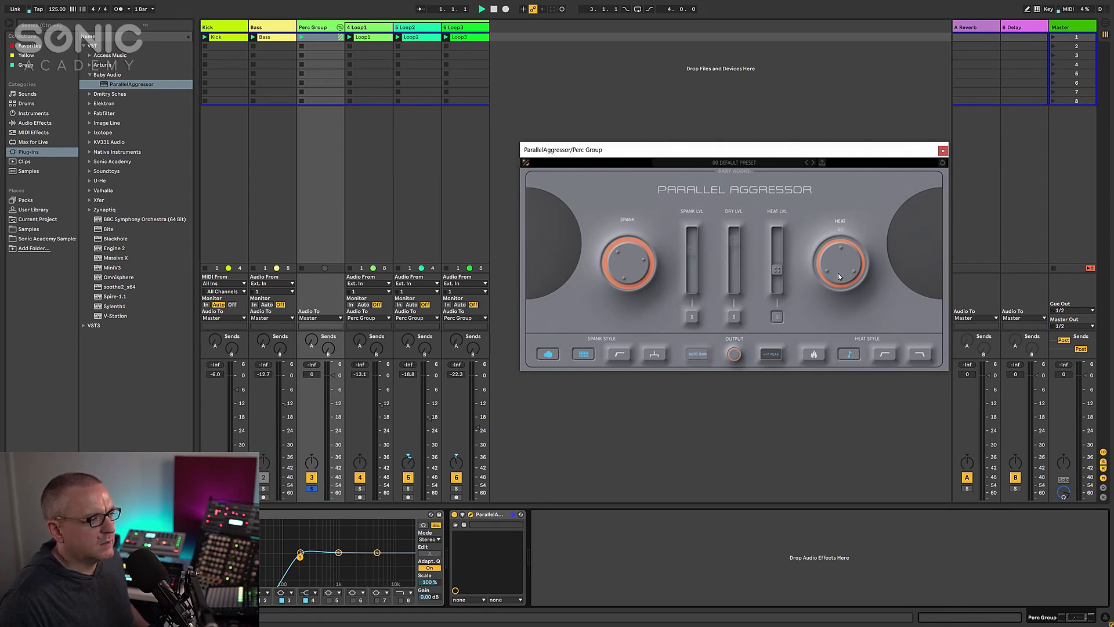
pyautogui.press('space')
pyautogui.moveTo(777, 268); pyautogui.dragTo(774, 242)
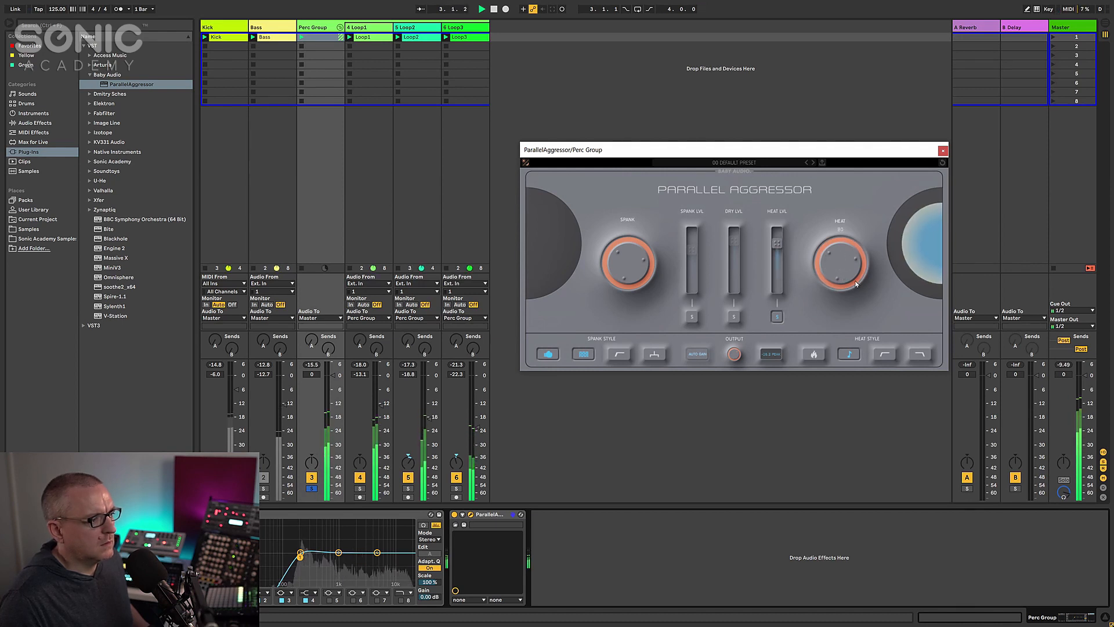
# Step: Enable the high-pass Heat style and readjust the Heat amount while listening to the soloed signal
pyautogui.click(886, 354)
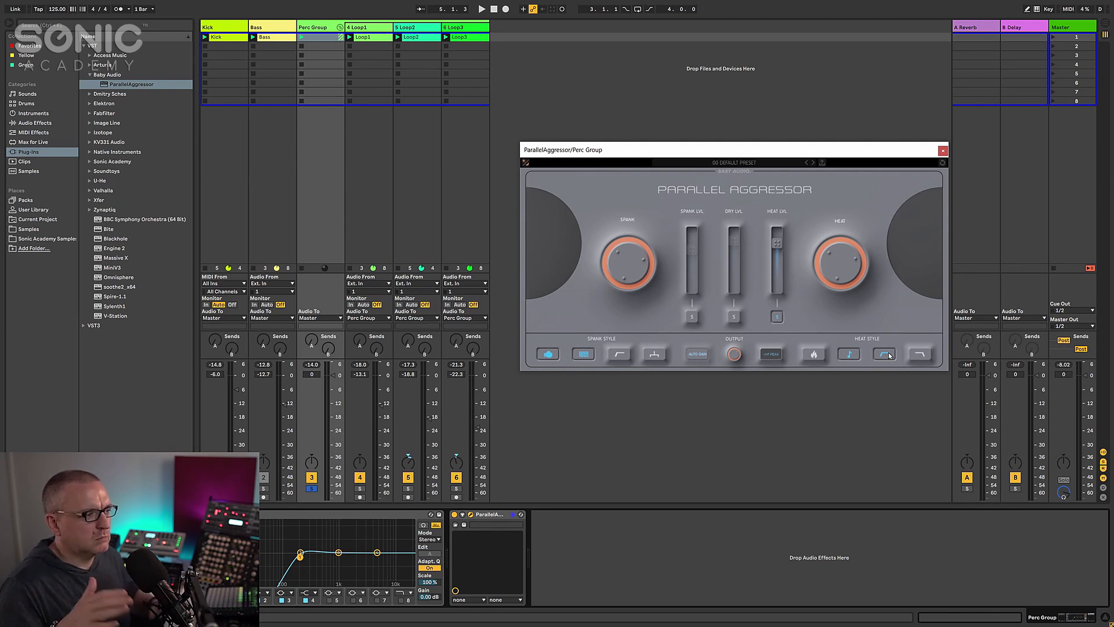
pyautogui.press('space')
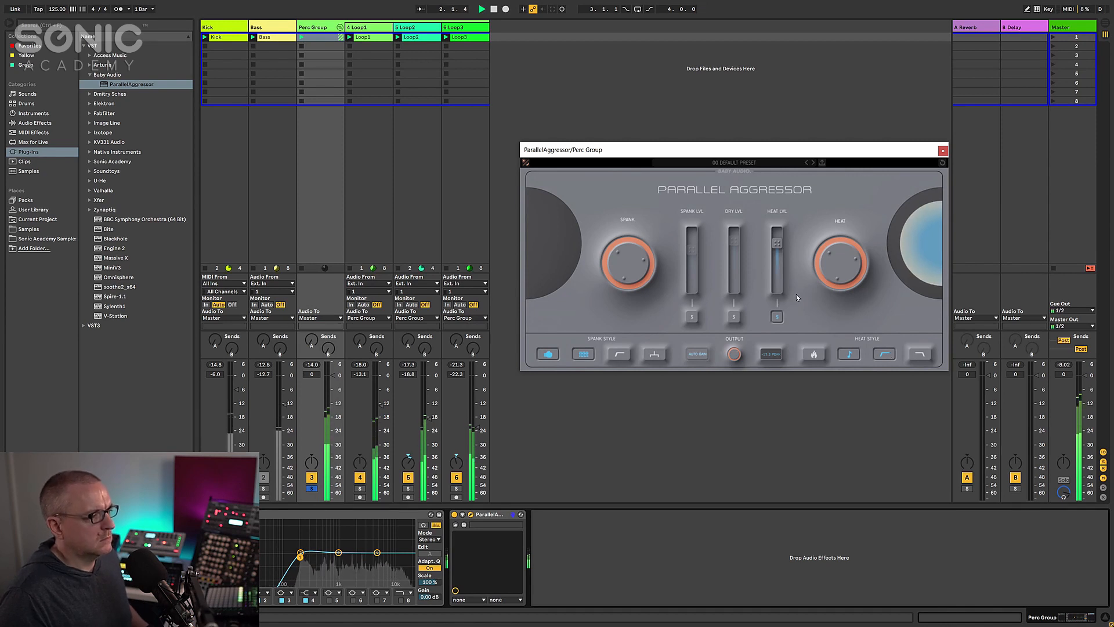
pyautogui.moveTo(841, 268); pyautogui.dragTo(812, 281)
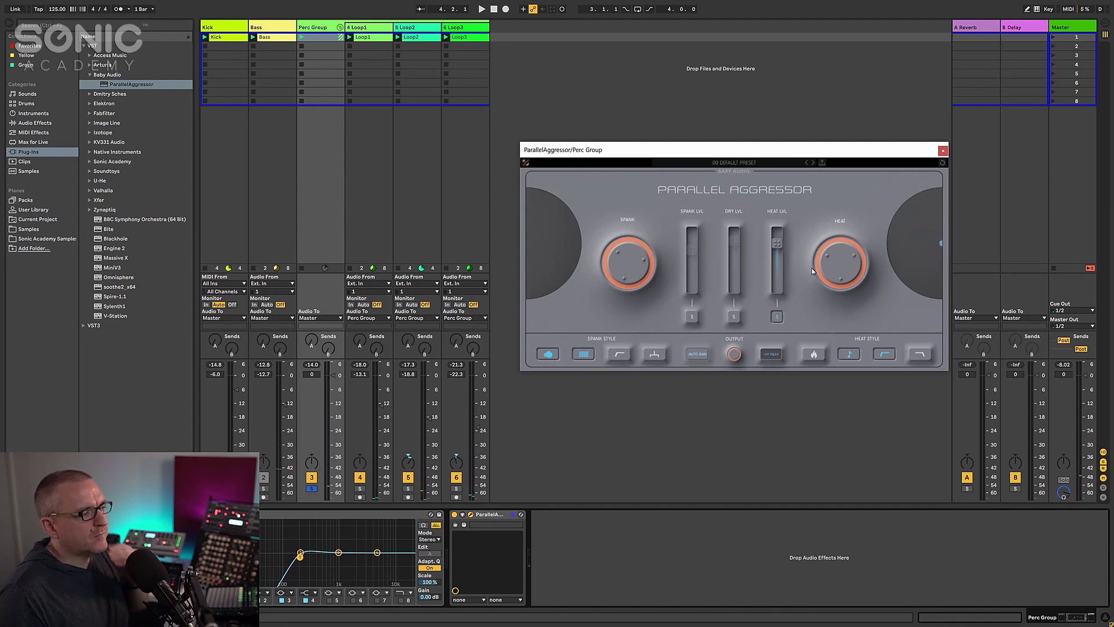
# Step: Fine-tune the Heat level with the Heat channel unsoloed and compare the percussion with Parallel Aggressor bypassed and active
pyautogui.press('space')
pyautogui.moveTo(779, 243)
pyautogui.mouseDown()
pyautogui.moveTo(779, 305)
pyautogui.moveTo(777, 242)
pyautogui.mouseUp()
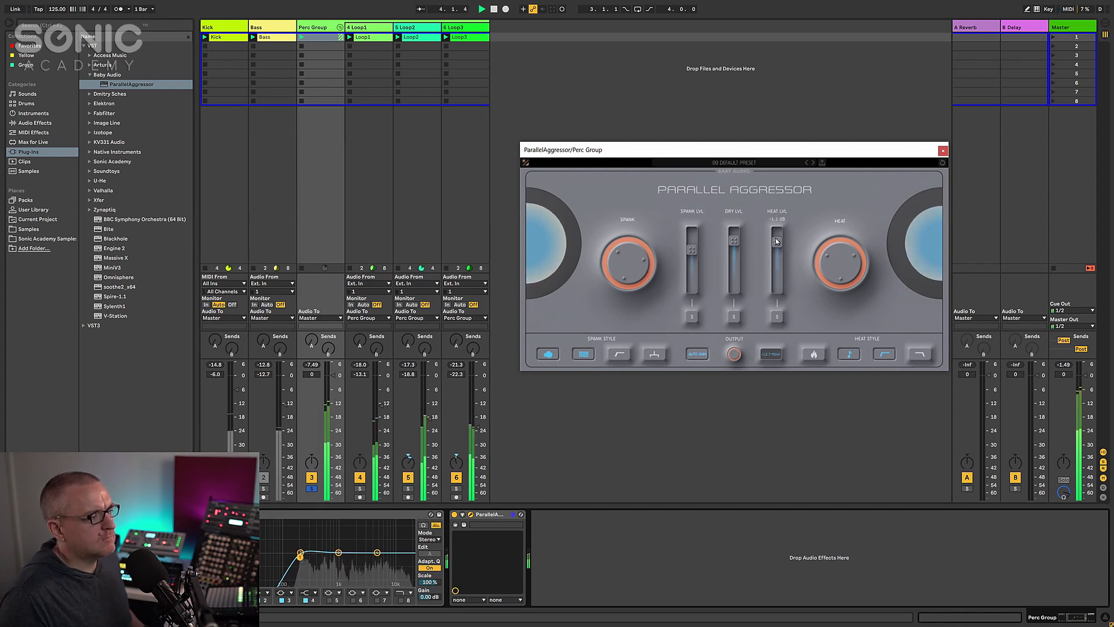
pyautogui.click(735, 171)
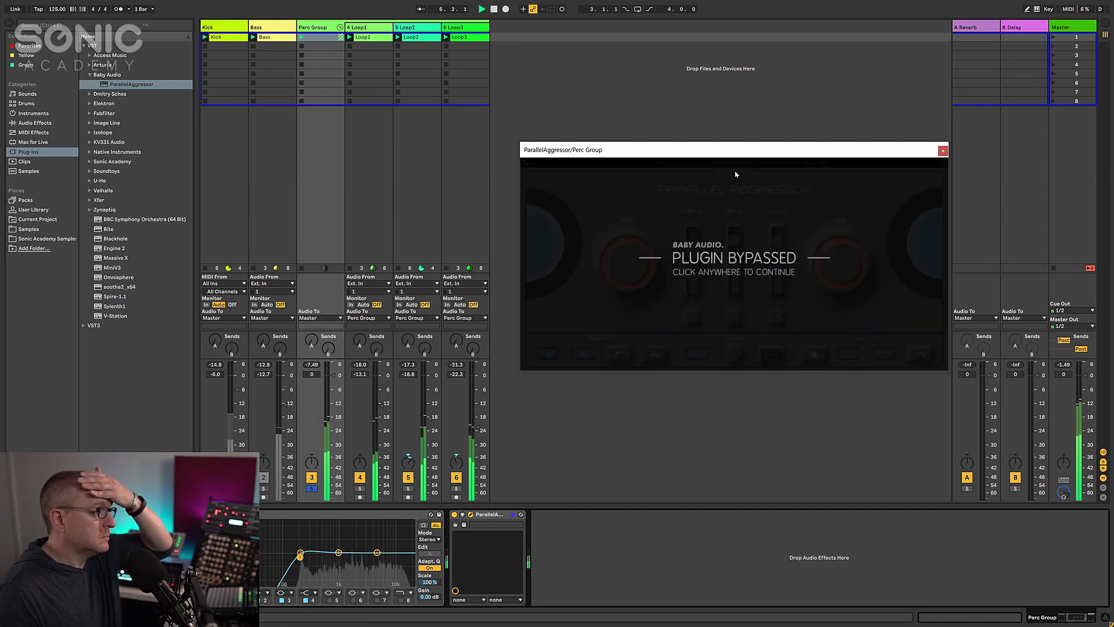
pyautogui.click(735, 173)
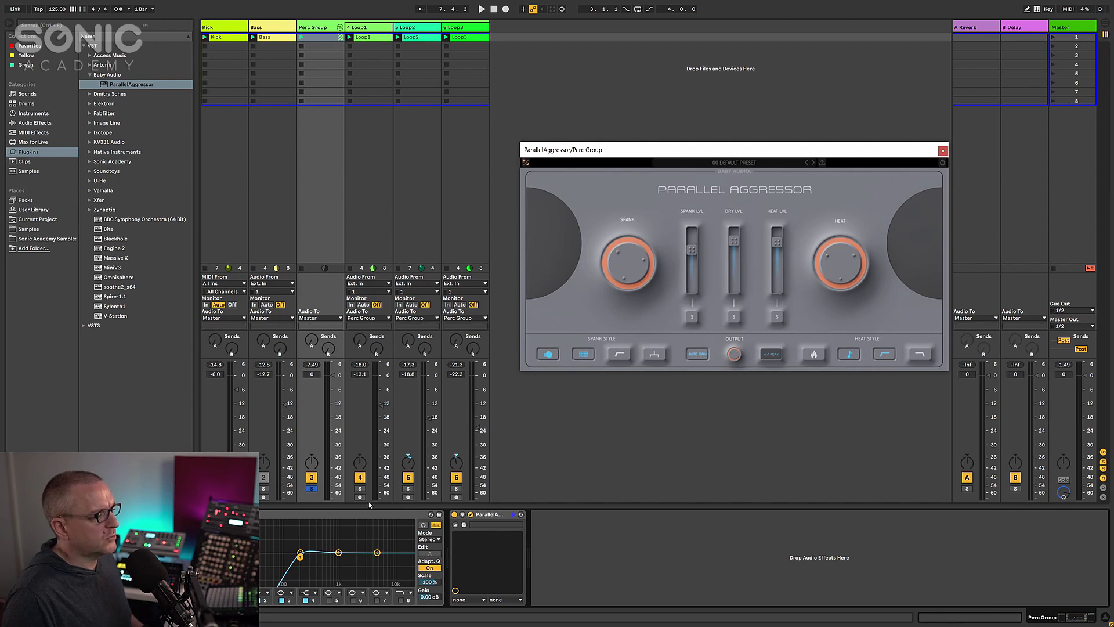
# Step: Audition Loop1, Loop2 and Loop3 soloed one after another through the group processing, and finish with the whole Perc Group soloed
pyautogui.press('space')
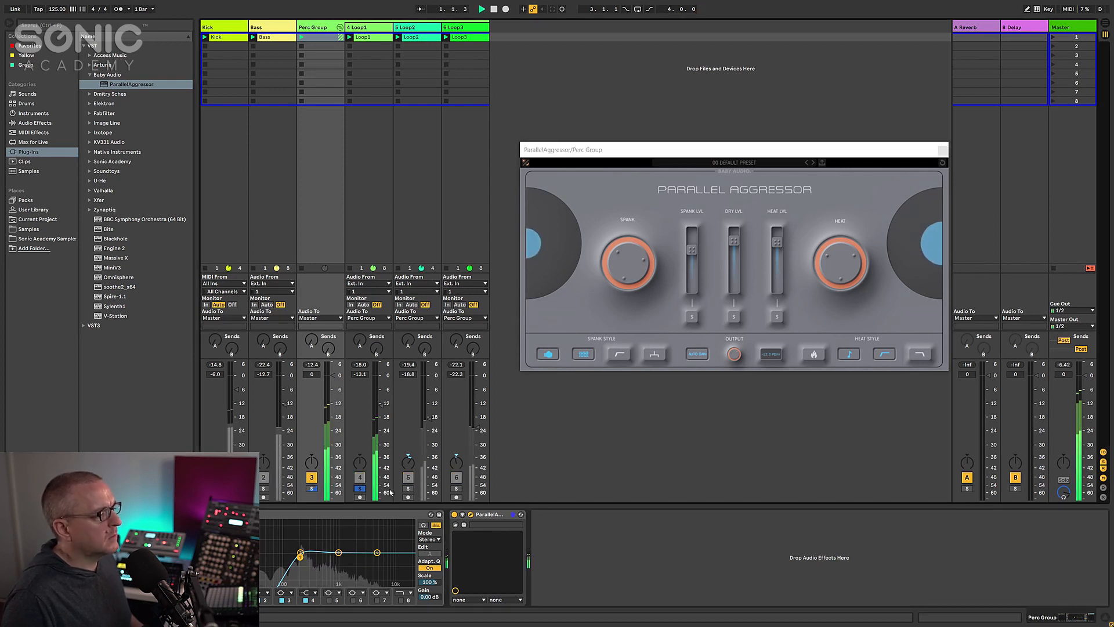
pyautogui.click(408, 488)
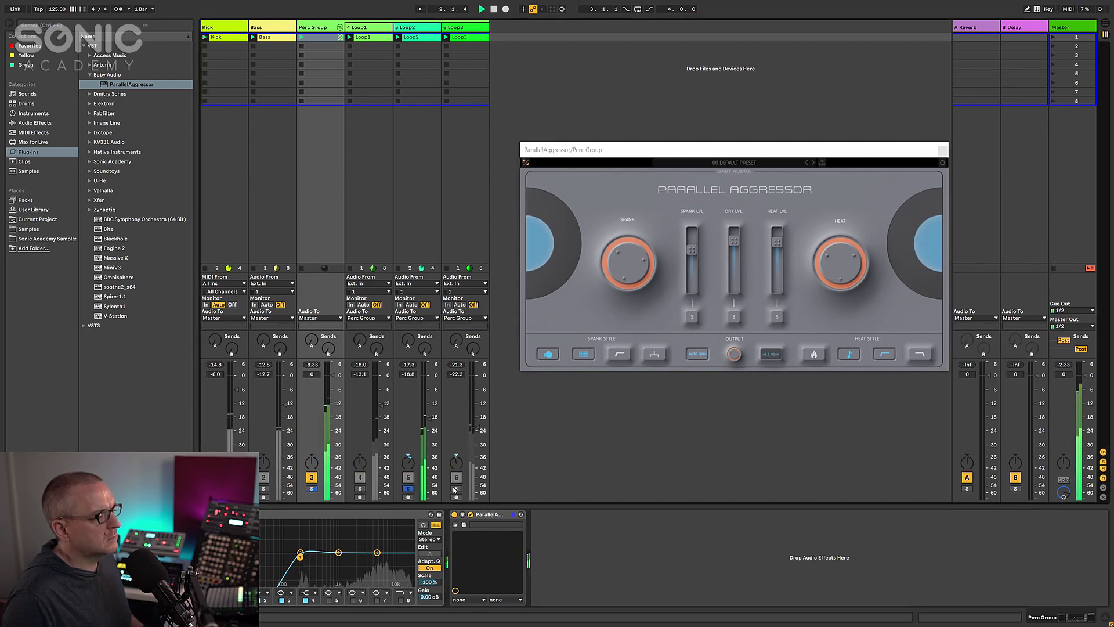
pyautogui.click(457, 489)
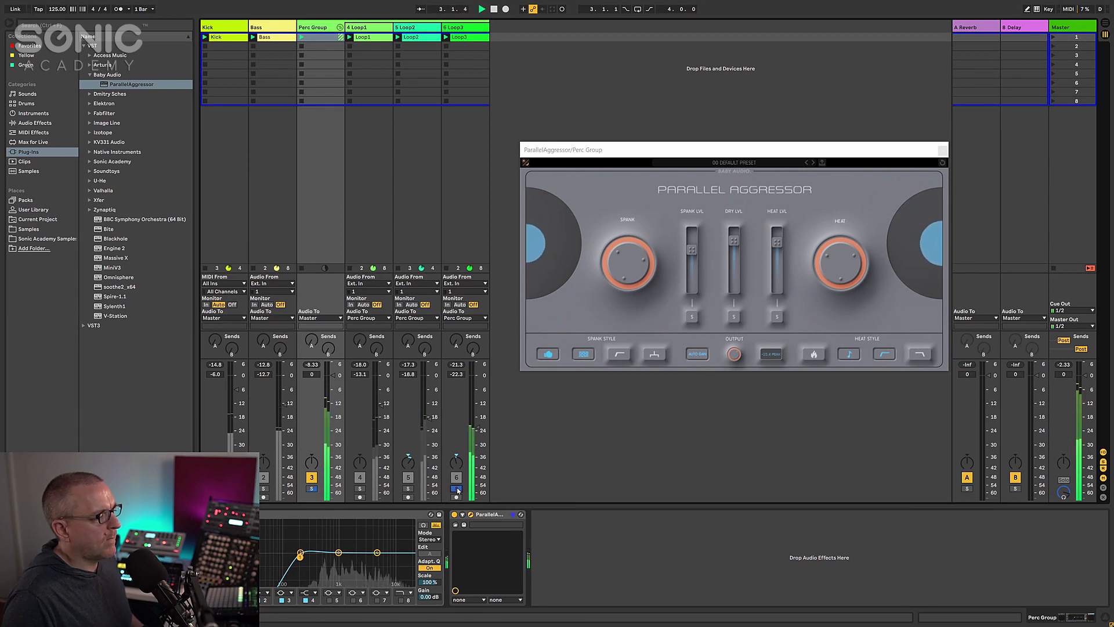
pyautogui.click(313, 490)
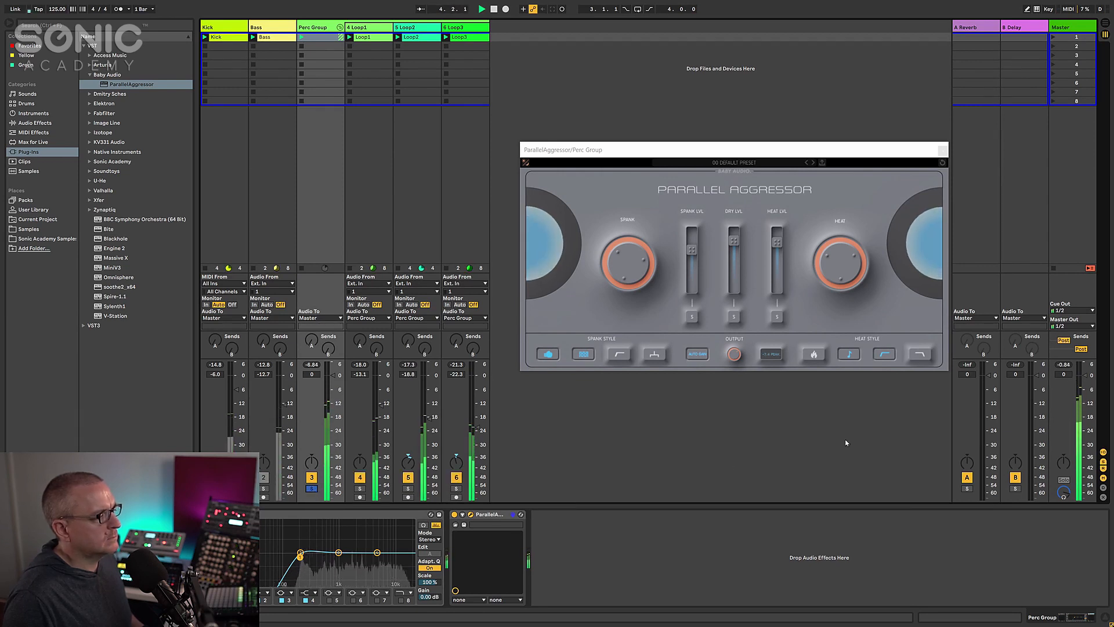
pyautogui.press('space')
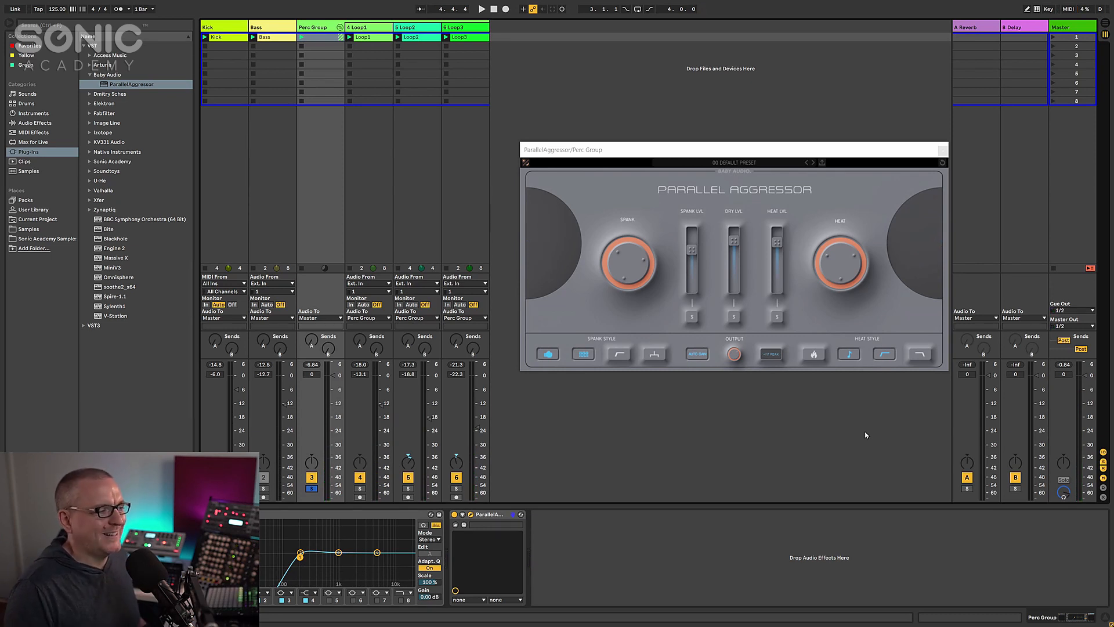
# Step: Play the soloed Perc Group and compare it twice with Parallel Aggressor bypassed and active, leaving it active
pyautogui.press('space')
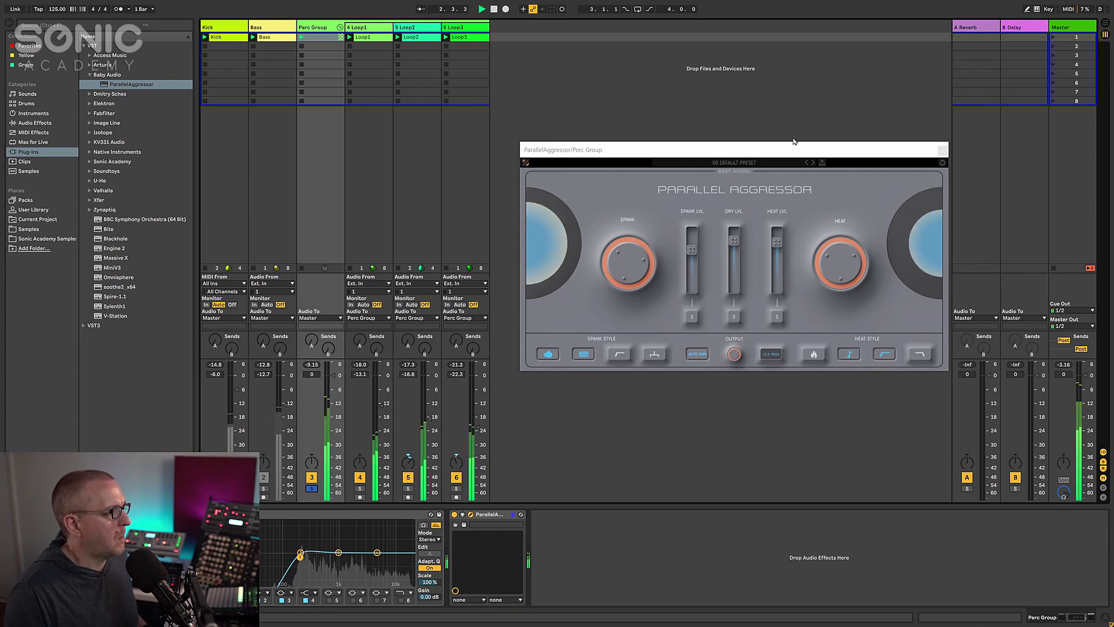
pyautogui.click(742, 173)
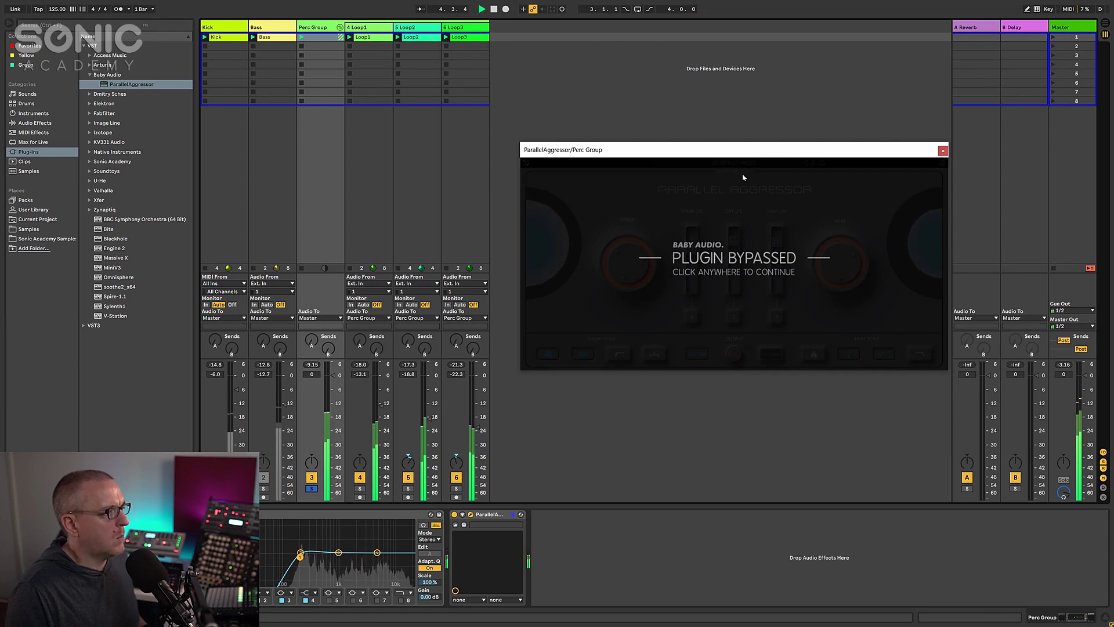
pyautogui.click(743, 177)
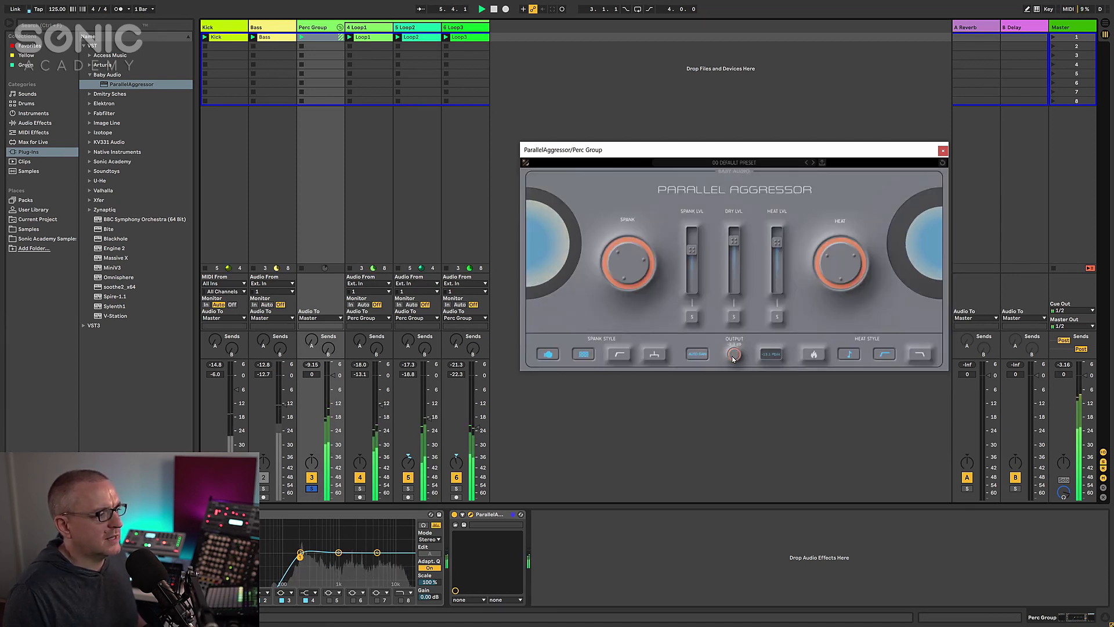
pyautogui.click(733, 173)
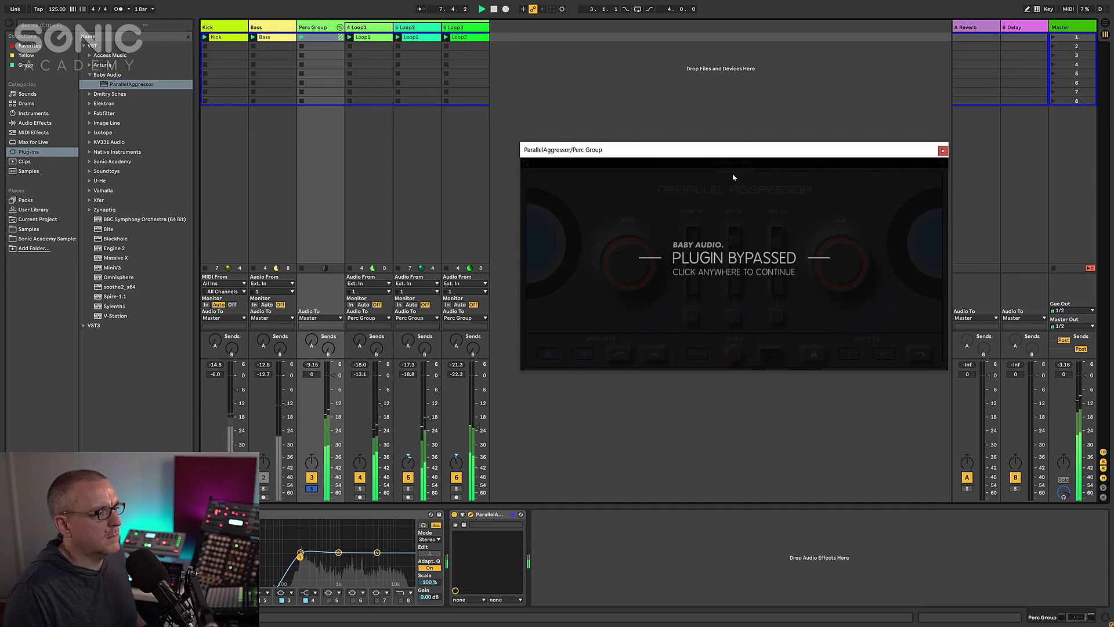
pyautogui.click(733, 177)
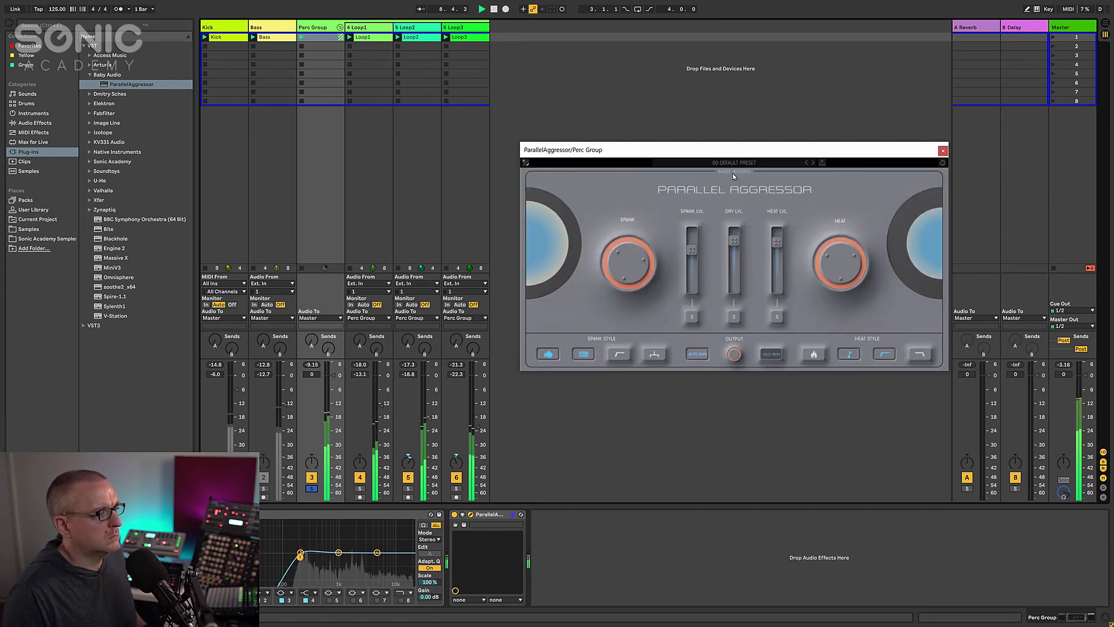
pyautogui.press('space')
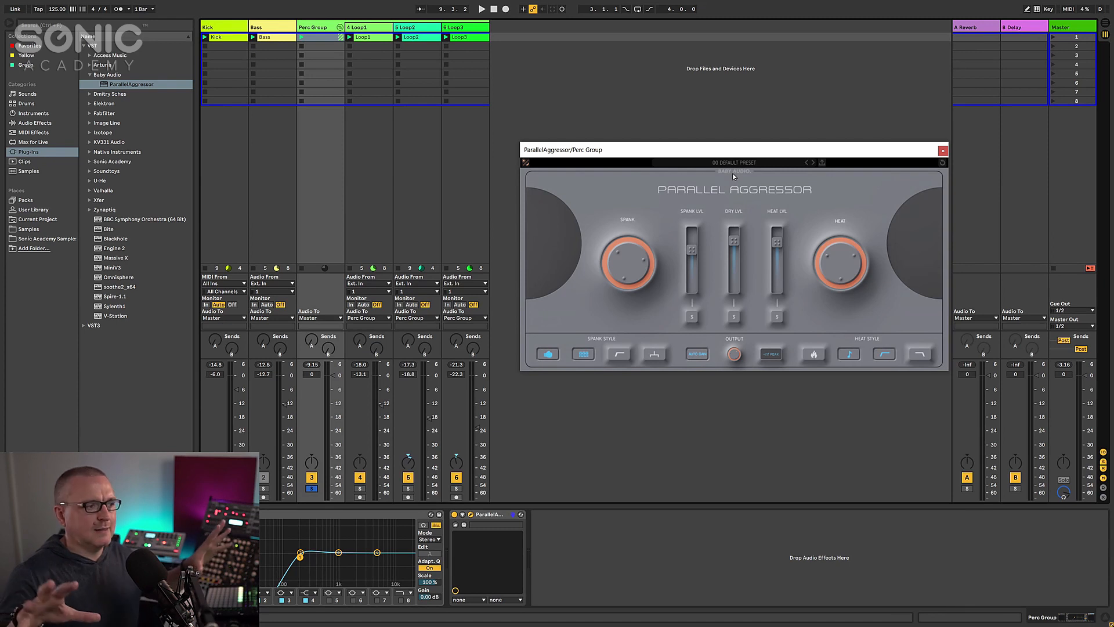
# Step: Unsolo the Perc Group to hear it in the full mix, and close its Parallel Aggressor window
pyautogui.press('space')
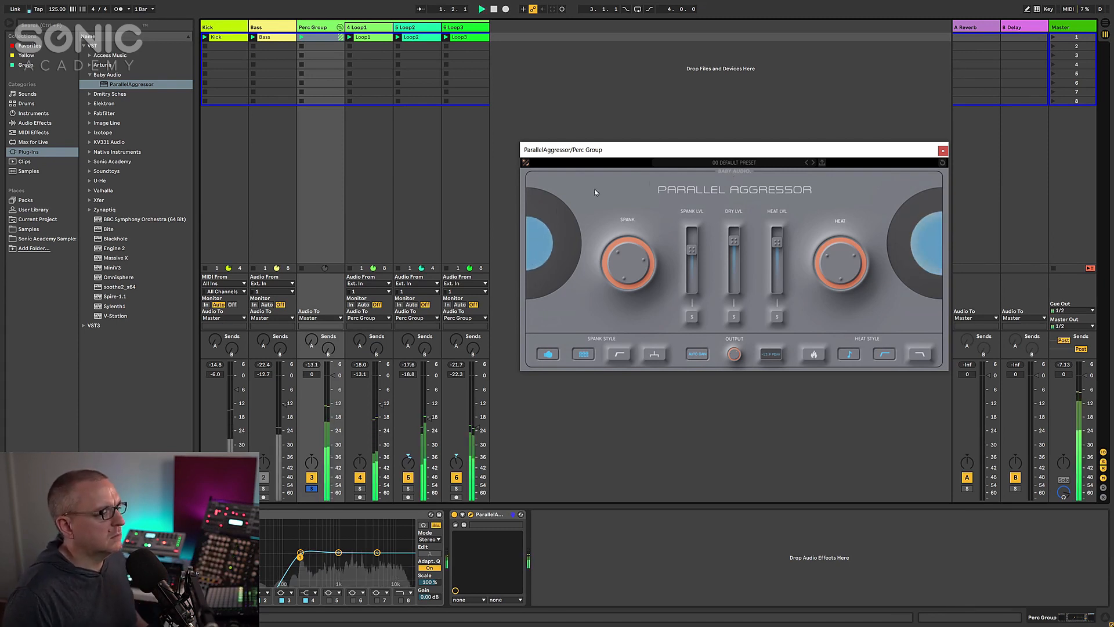
pyautogui.click(312, 489)
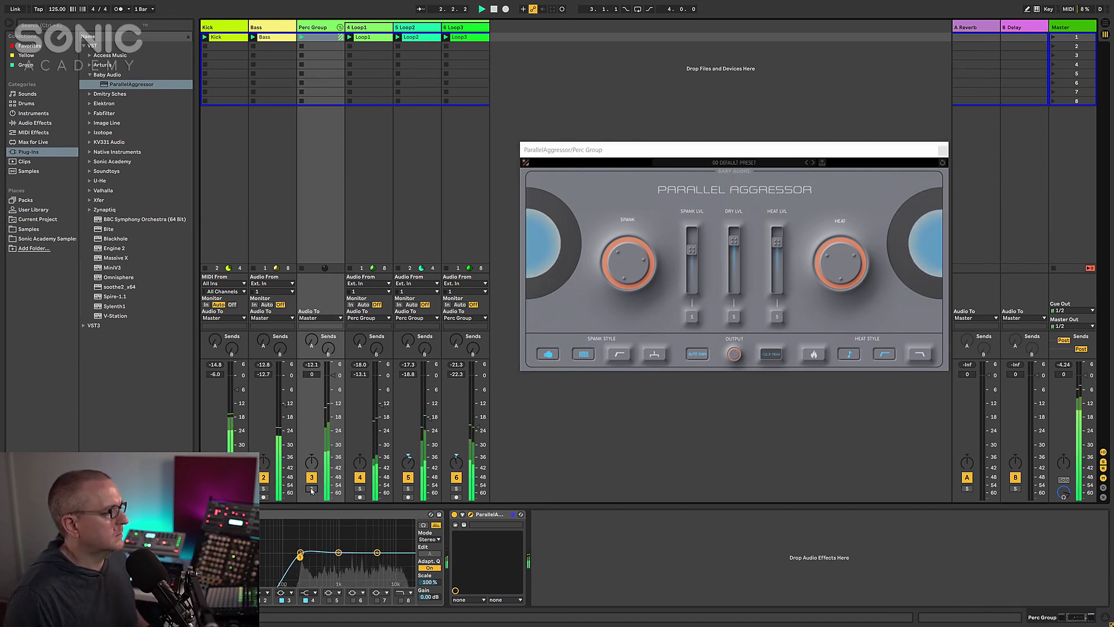
pyautogui.click(942, 149)
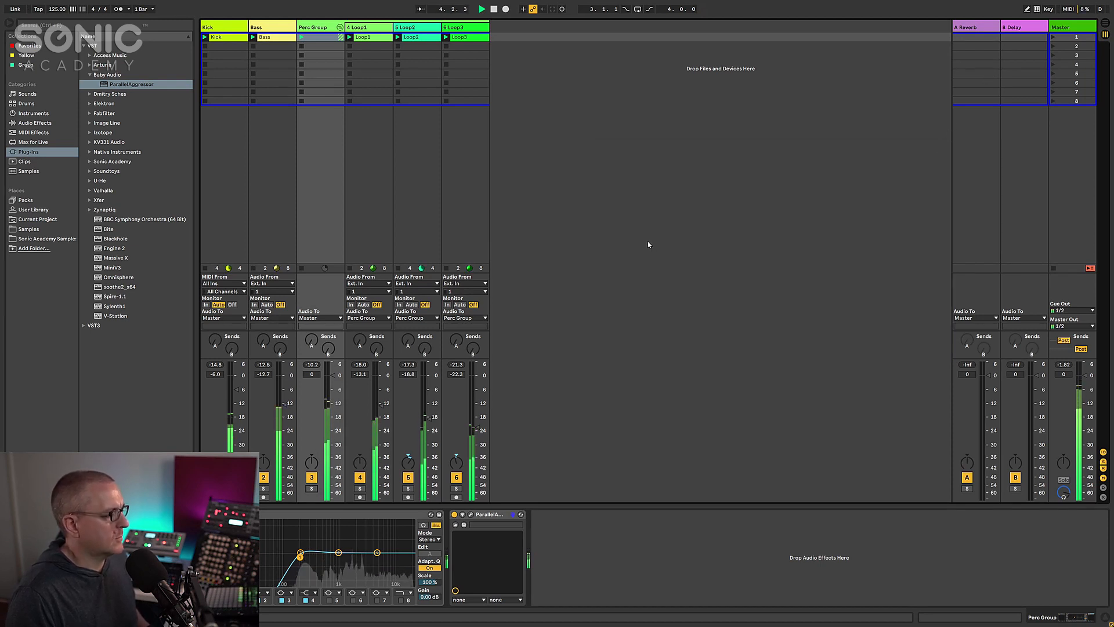
pyautogui.press('space')
# Step: Open the Kick track's Parallel Aggressor, compare it bypassed and active within the full mix, and close its window
pyautogui.click(218, 27)
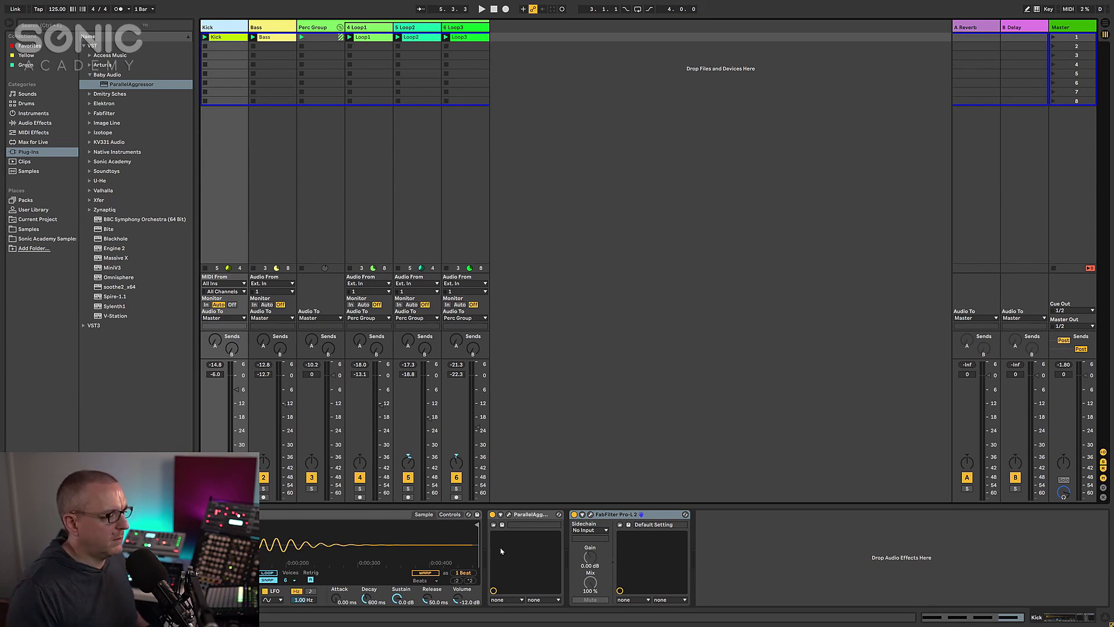
pyautogui.click(509, 514)
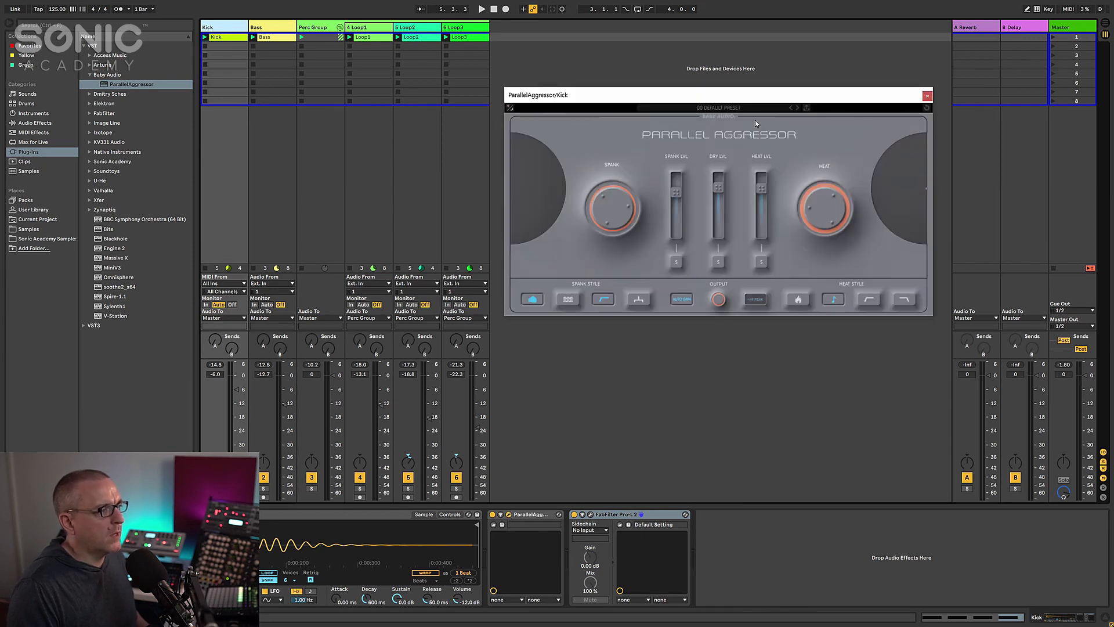
pyautogui.moveTo(752, 102); pyautogui.dragTo(776, 88)
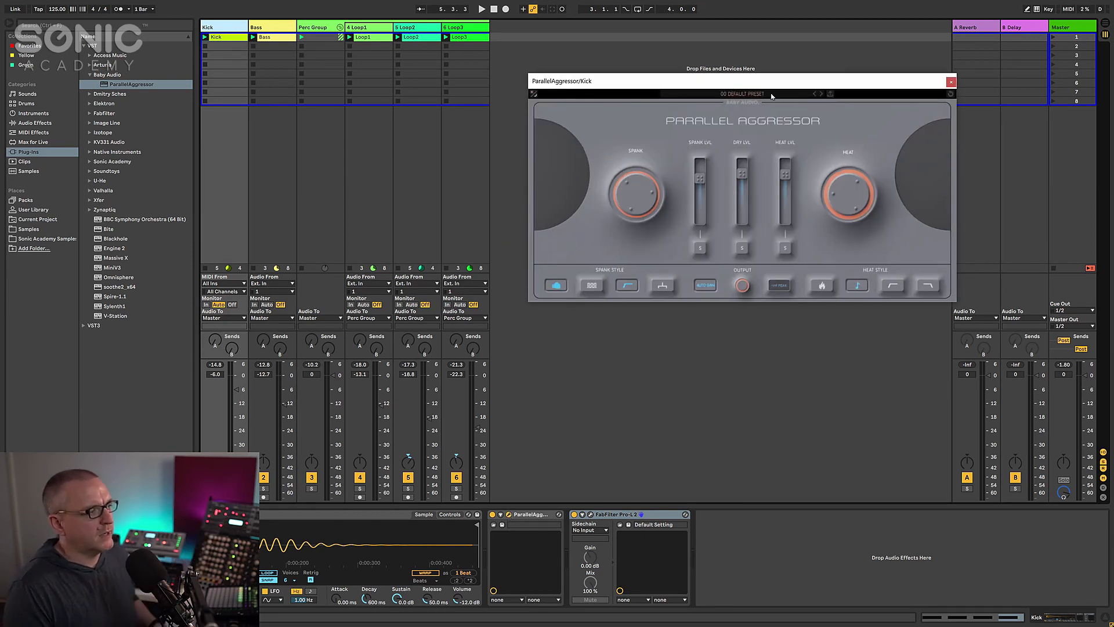
pyautogui.press('space')
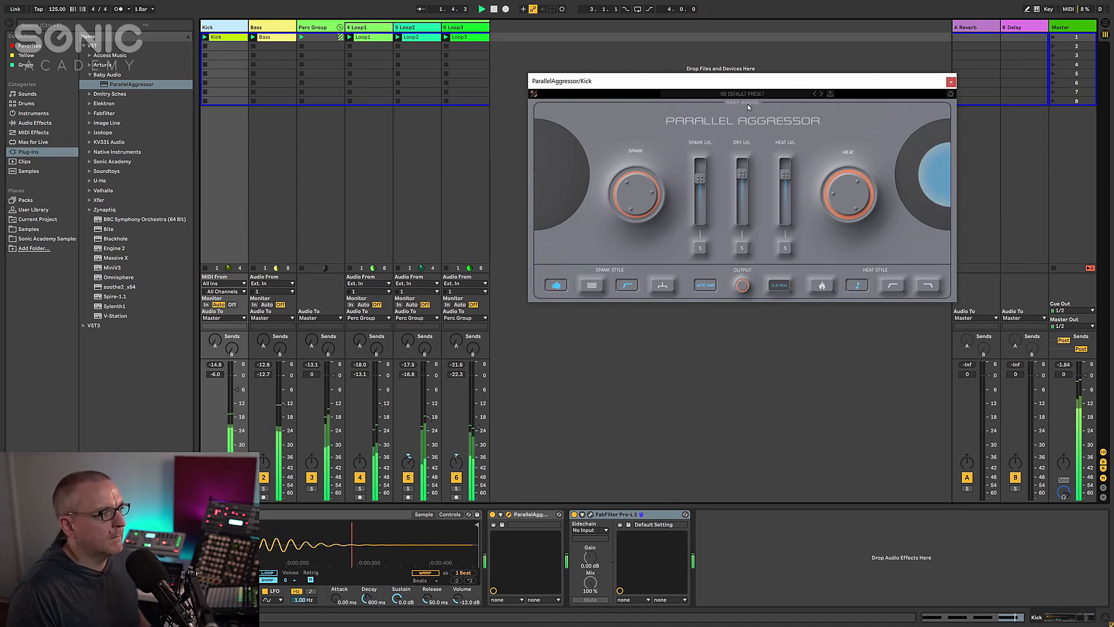
pyautogui.click(748, 104)
pyautogui.click(749, 107)
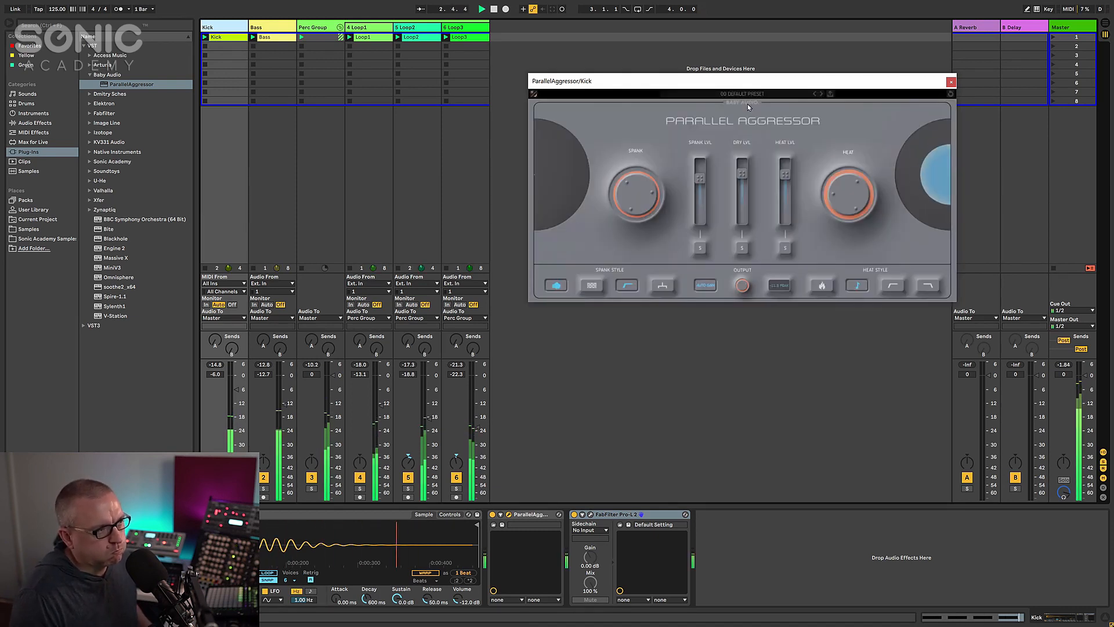
pyautogui.click(747, 105)
pyautogui.click(748, 106)
pyautogui.press('space')
pyautogui.click(951, 82)
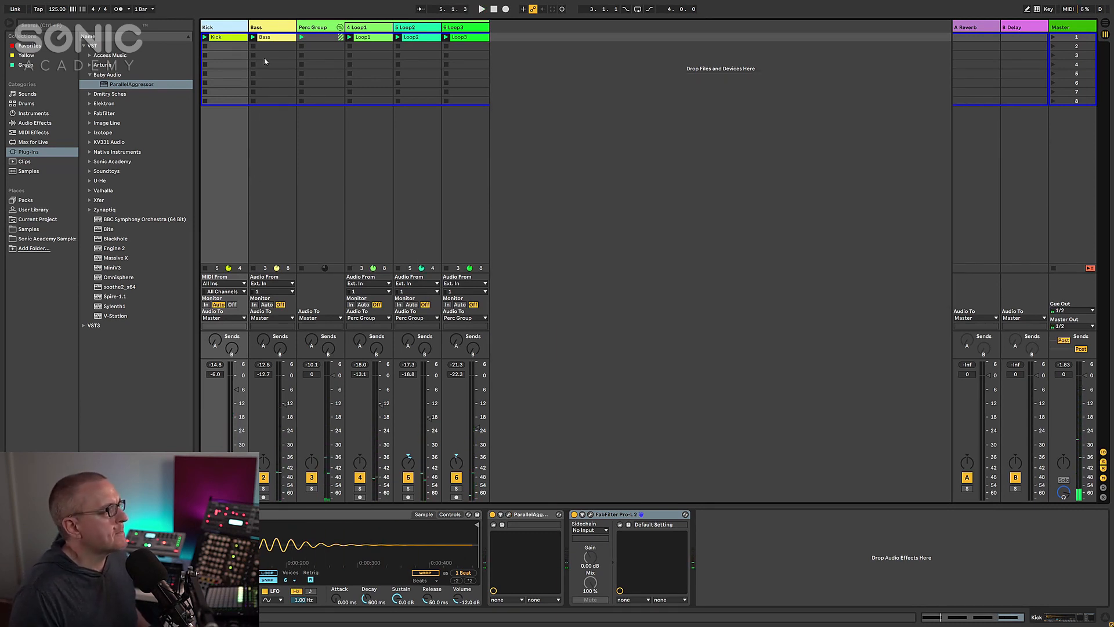
# Step: Open the Bass track's Parallel Aggressor, compare it bypassed and active within the full mix, and close its window
pyautogui.click(265, 28)
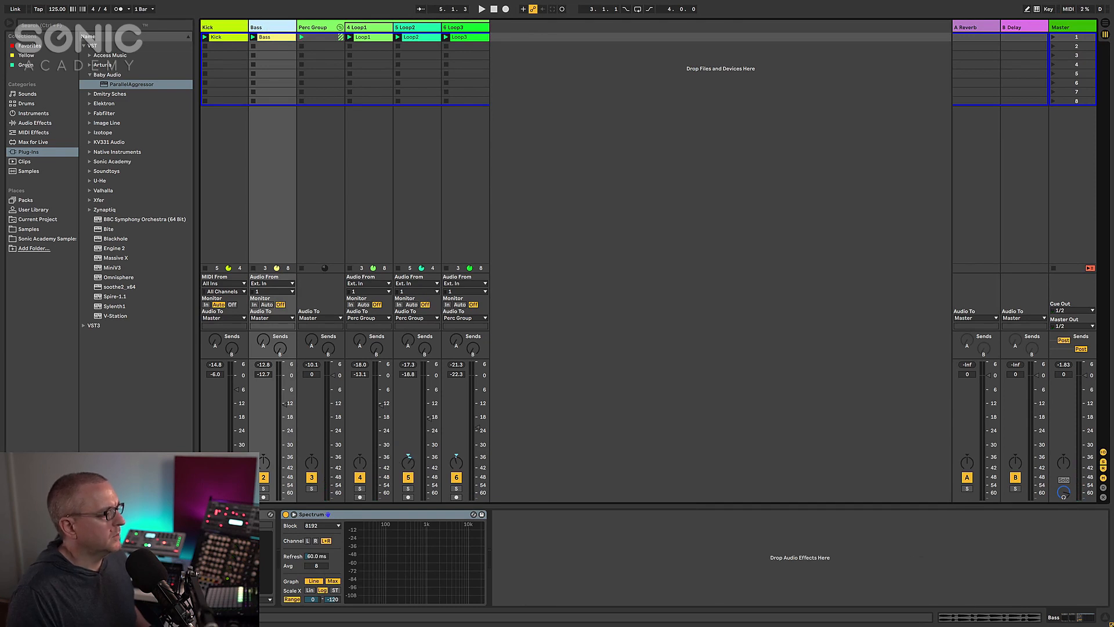
pyautogui.hotkey('ctrl', 'alt', 'p')
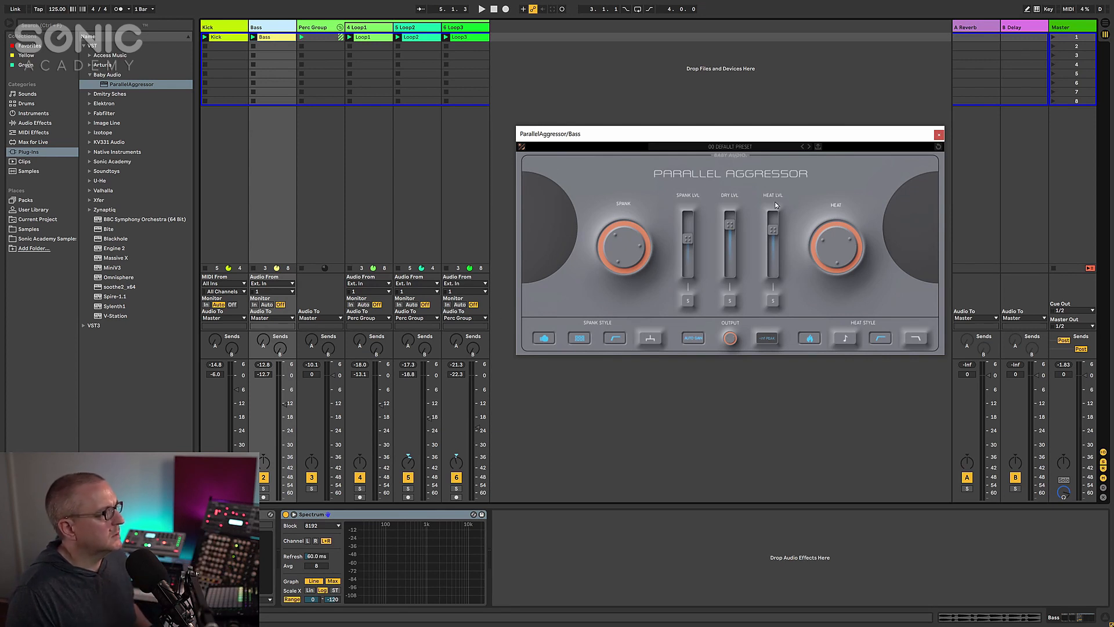
pyautogui.press('space')
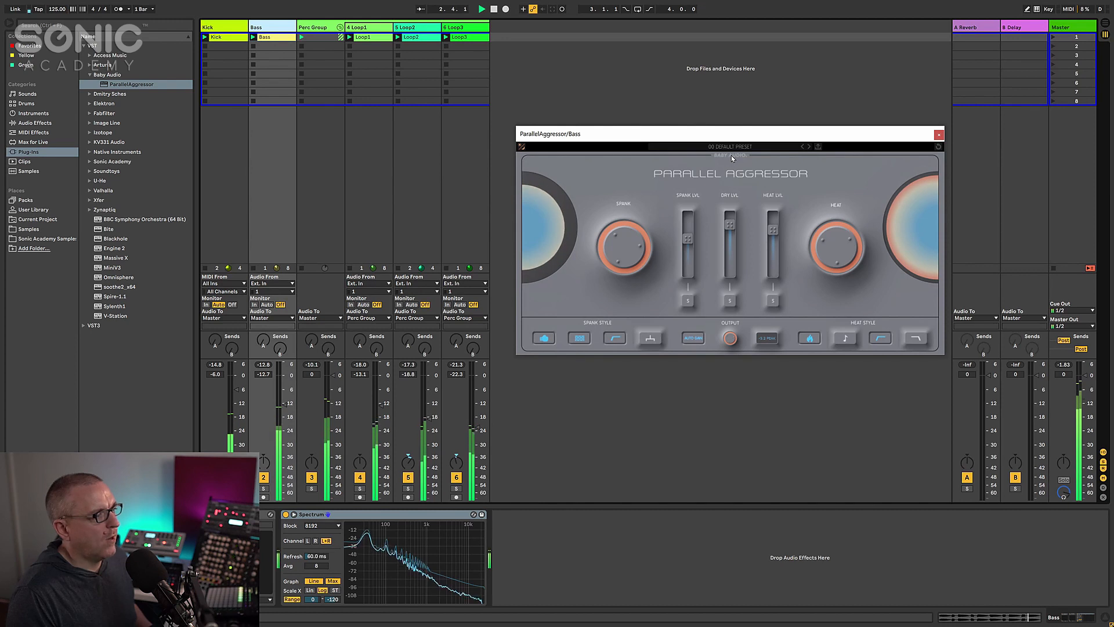
pyautogui.click(731, 155)
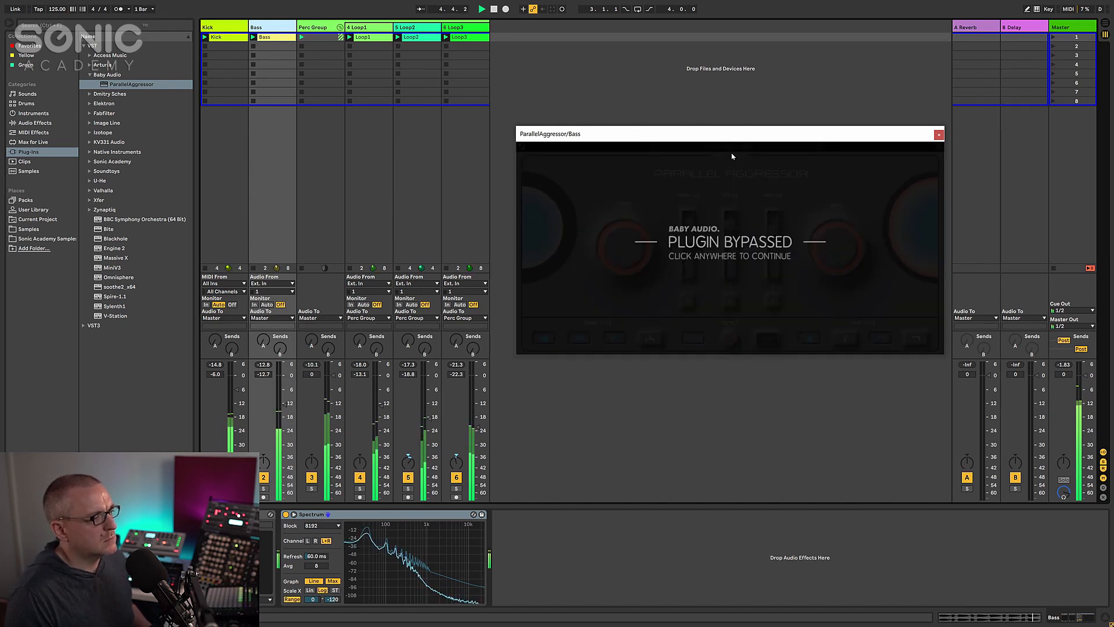
pyautogui.click(731, 156)
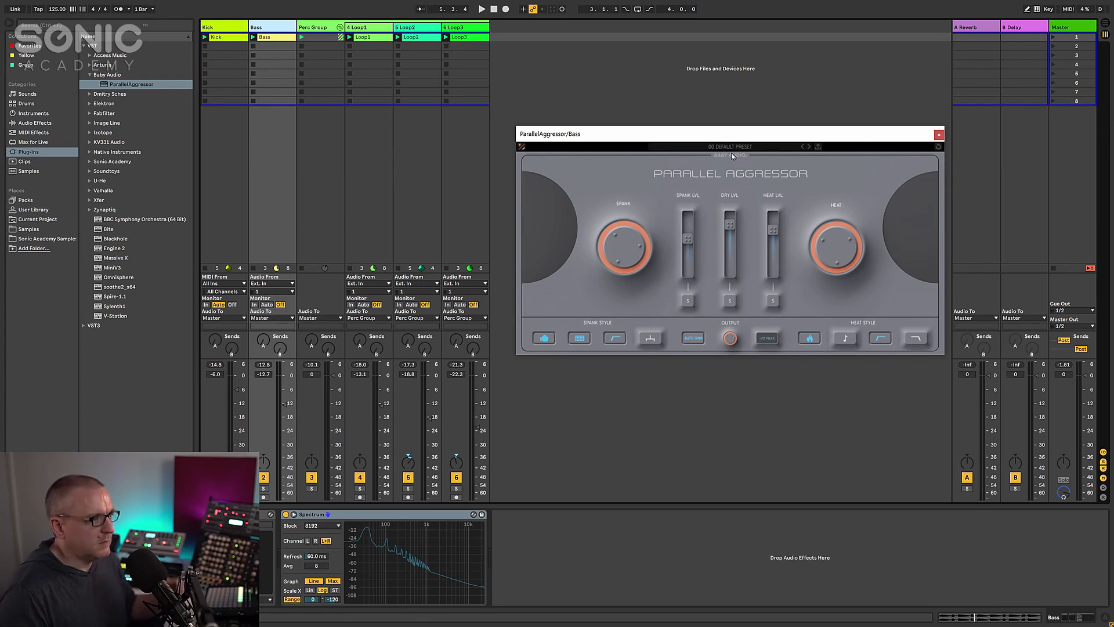
pyautogui.click(939, 135)
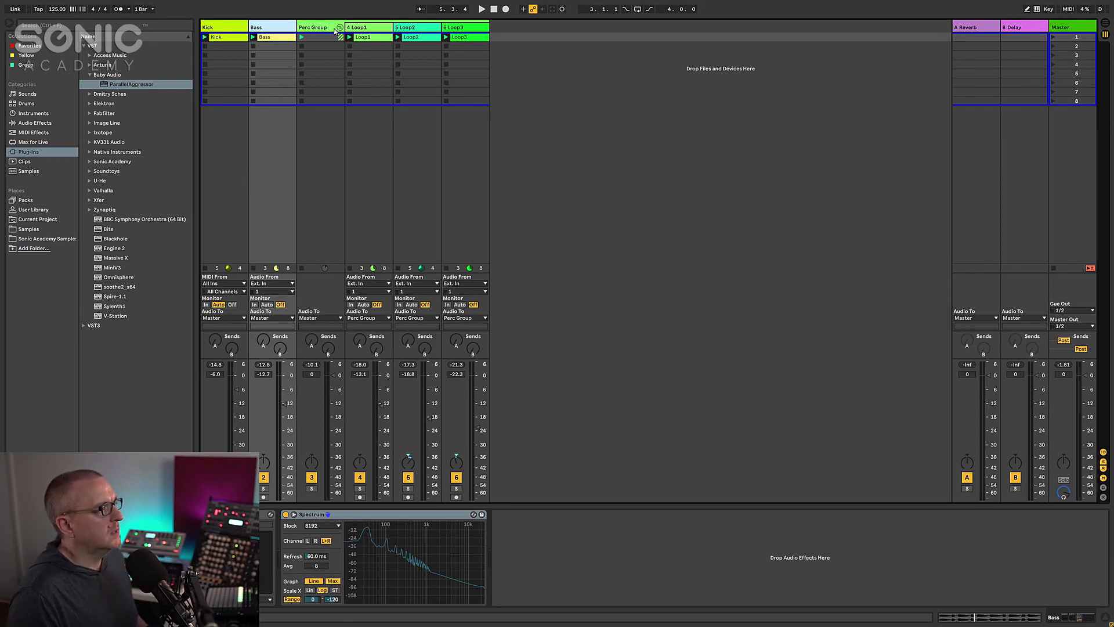
# Step: Open the Perc Group's Parallel Aggressor and play the full mix with it bypassed, then active again for comparison
pyautogui.click(314, 27)
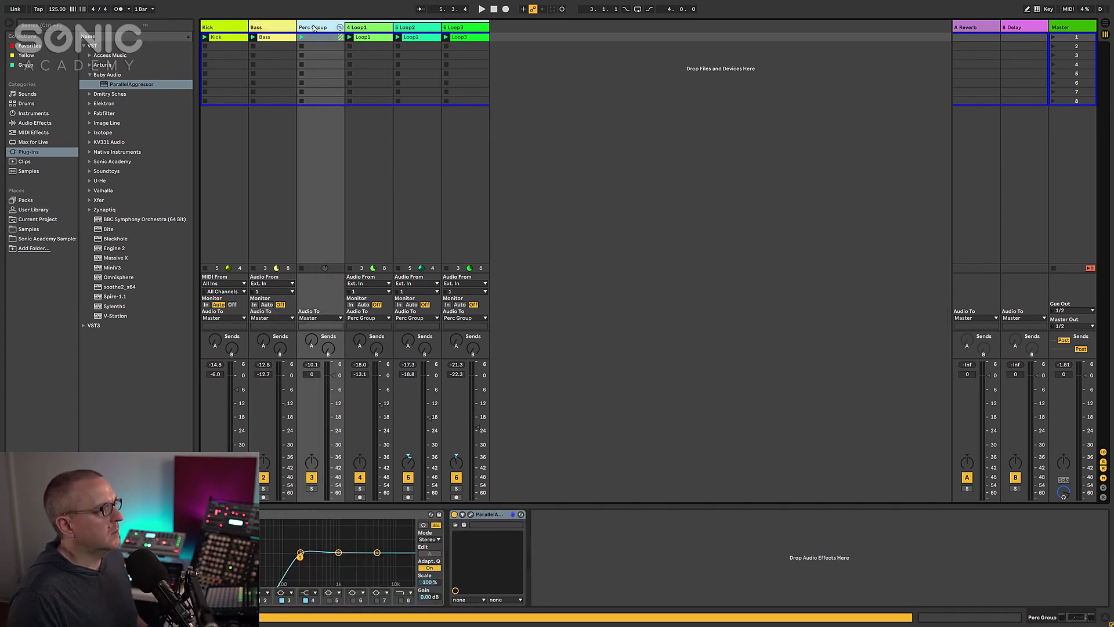
pyautogui.click(472, 515)
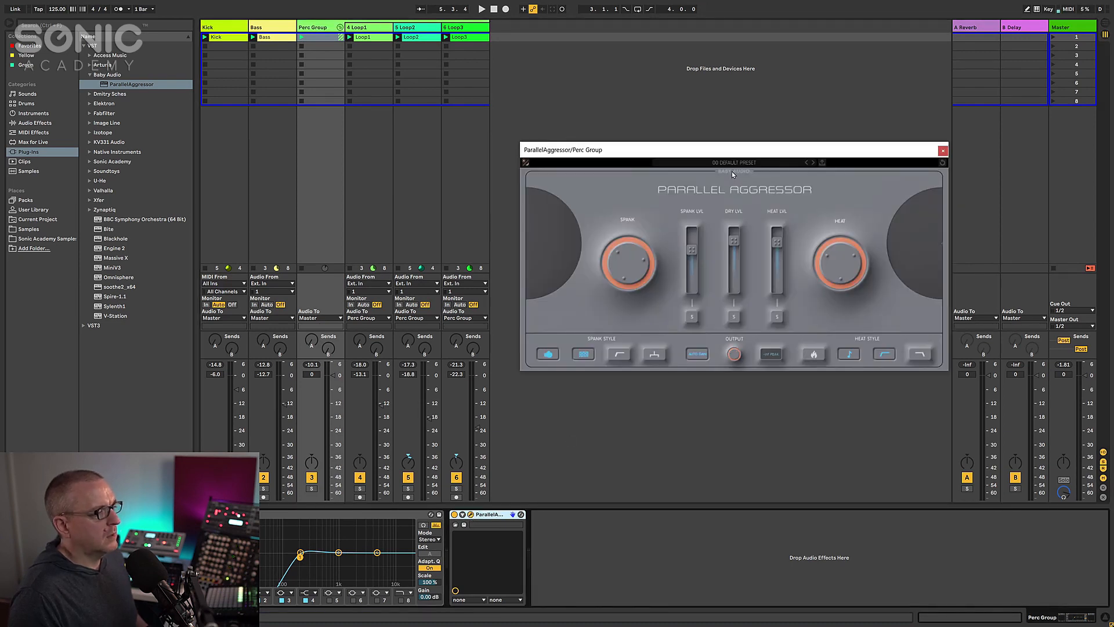
pyautogui.click(733, 172)
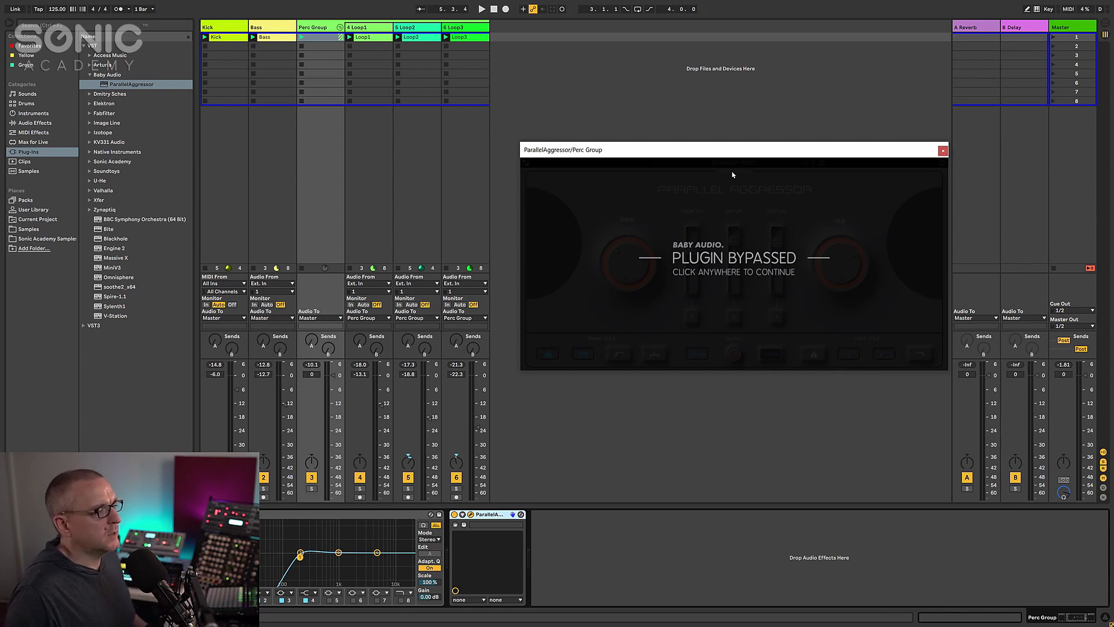
pyautogui.press('space')
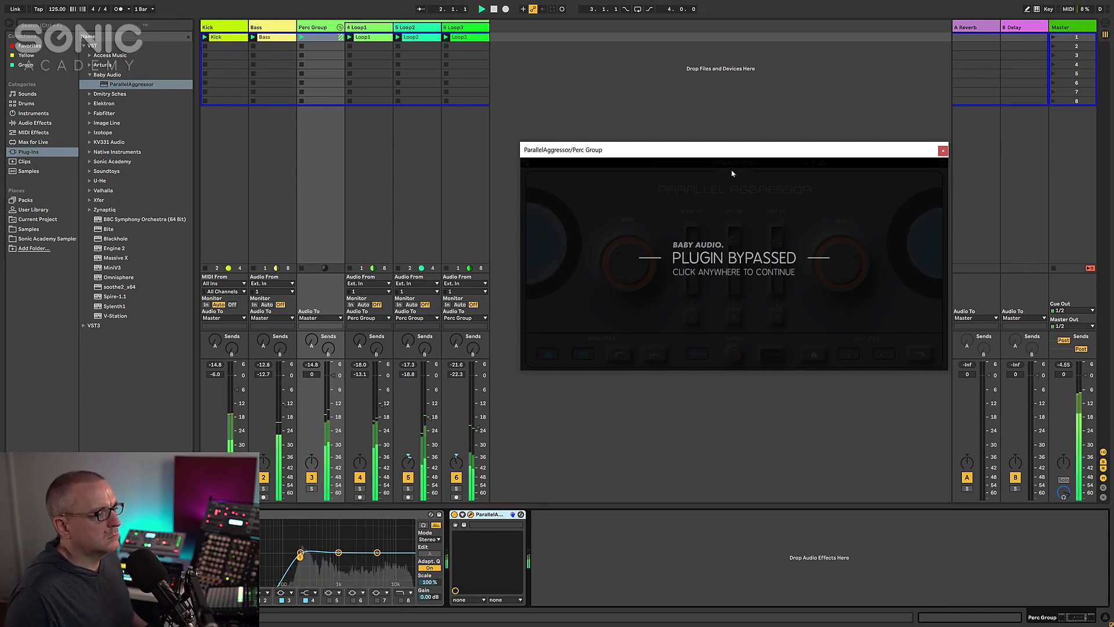
pyautogui.click(732, 173)
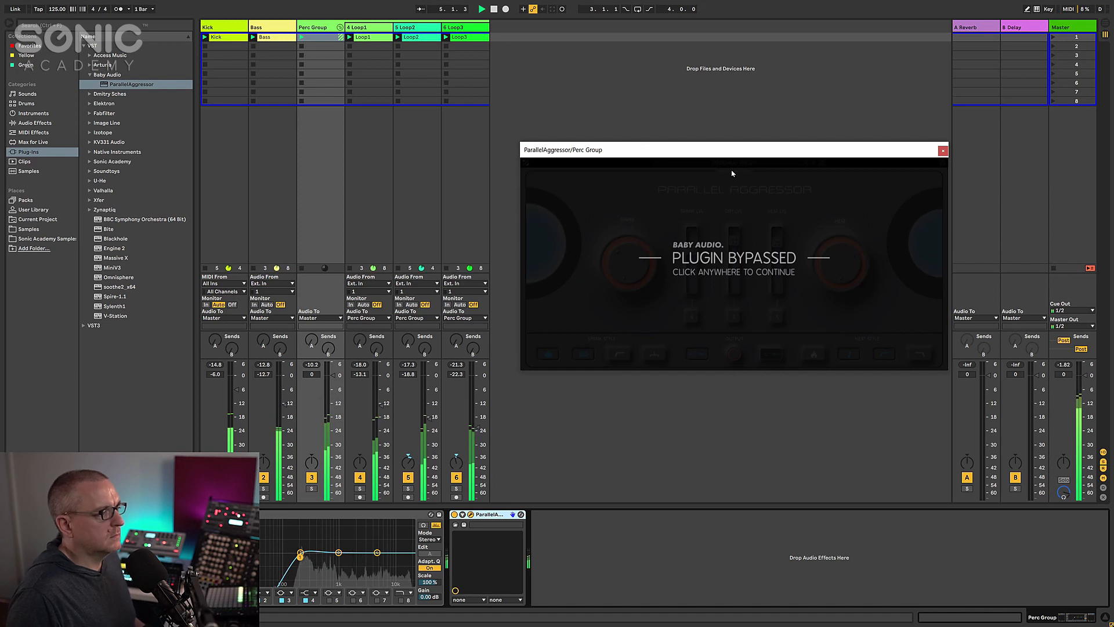
pyautogui.click(788, 165)
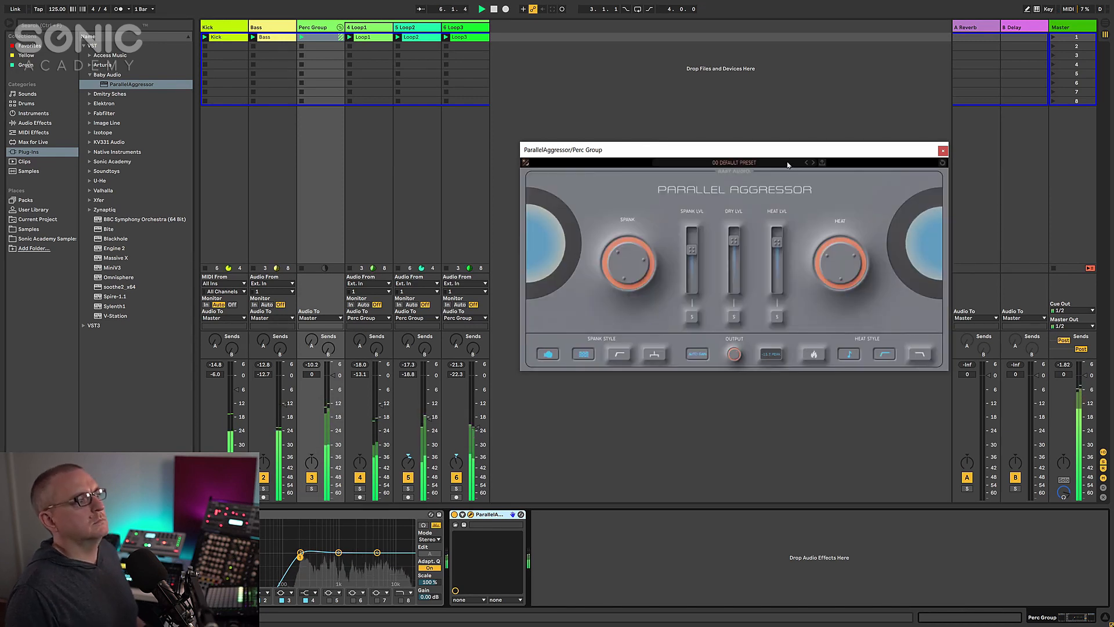